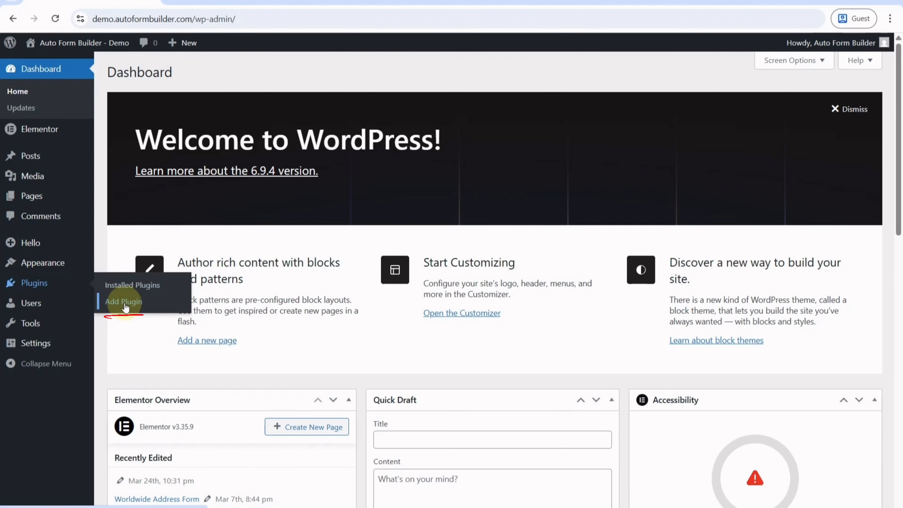
# Search the WordPress plugin directory for AFB, and install and activate the AFB – Auto Form Builder plugin.
pyautogui.click(118, 302)
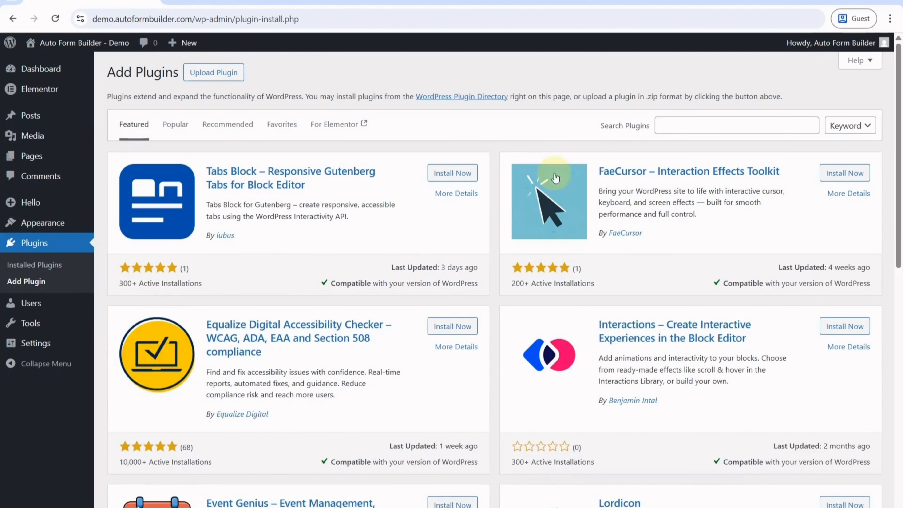
pyautogui.click(671, 124)
pyautogui.write('AI')
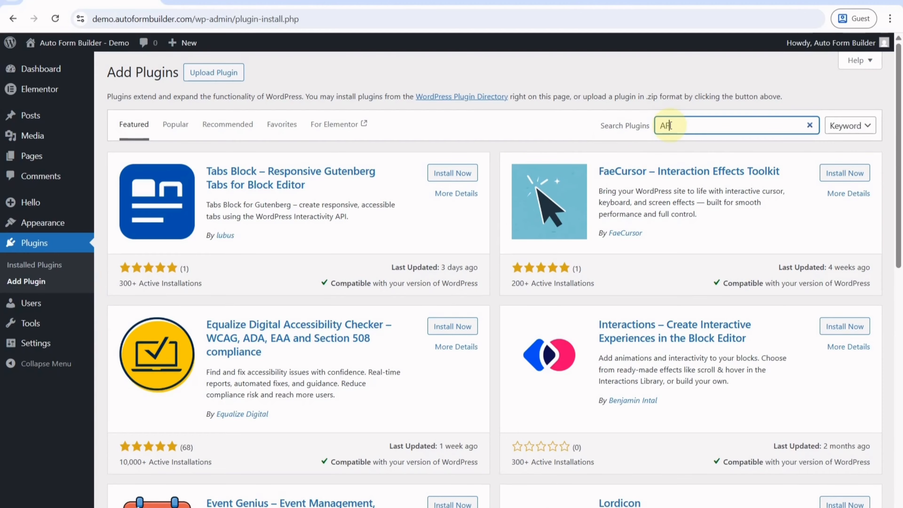
pyautogui.write('B')
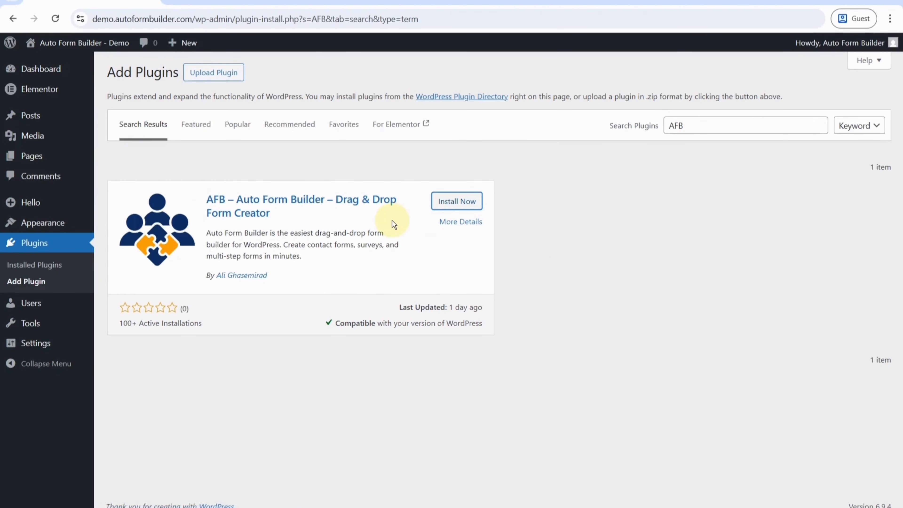
pyautogui.click(437, 202)
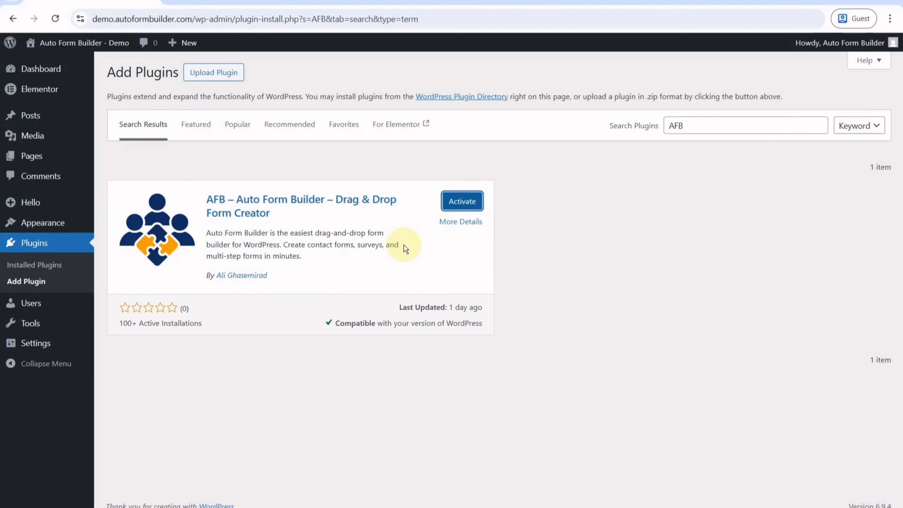
pyautogui.click(461, 194)
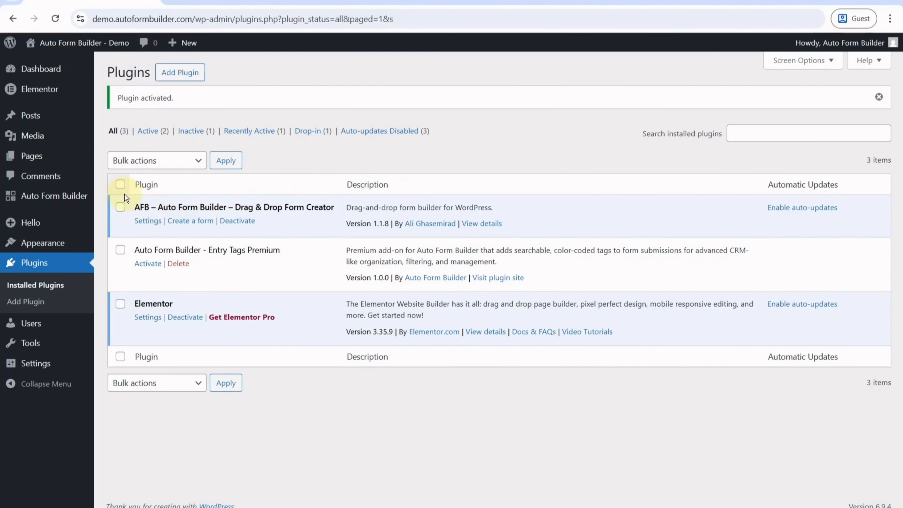
# Create a new form in Auto Form Builder from the Contact Form template.
pyautogui.moveTo(32, 196)
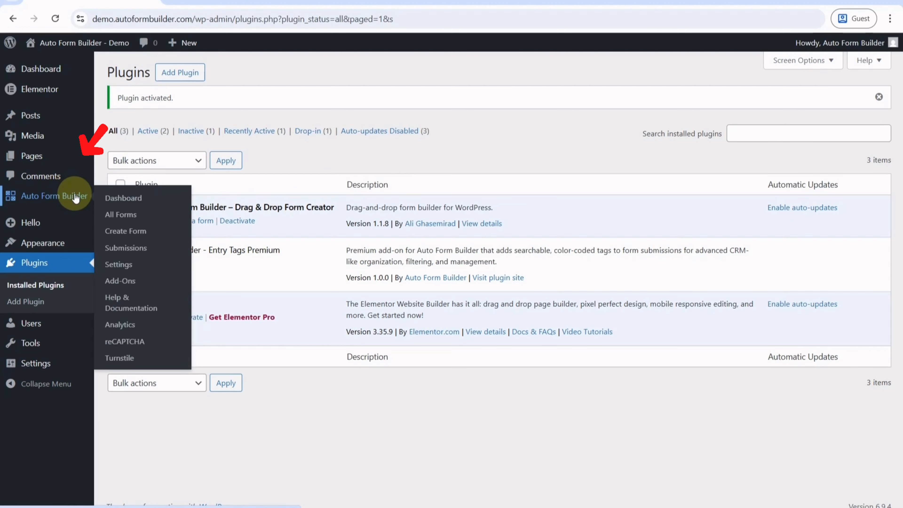
pyautogui.click(115, 201)
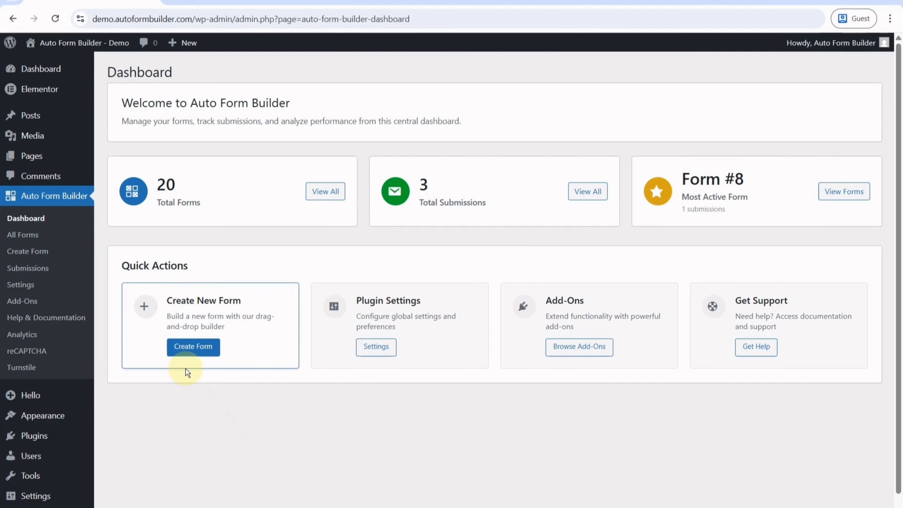
pyautogui.click(199, 355)
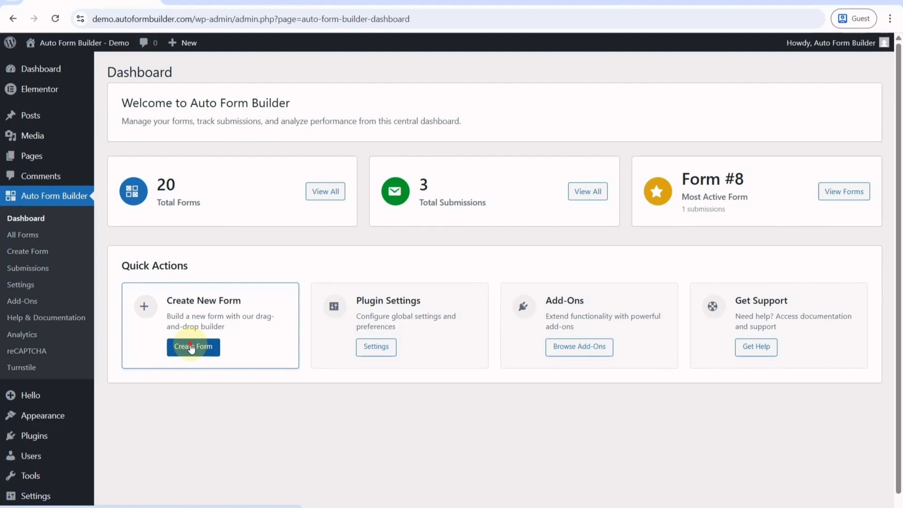
pyautogui.click(191, 344)
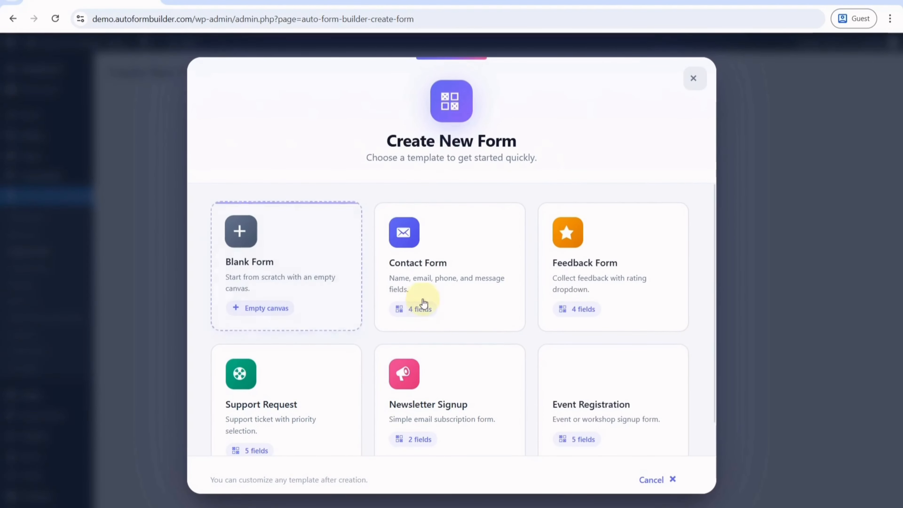
pyautogui.scroll(-1, 699, 278)
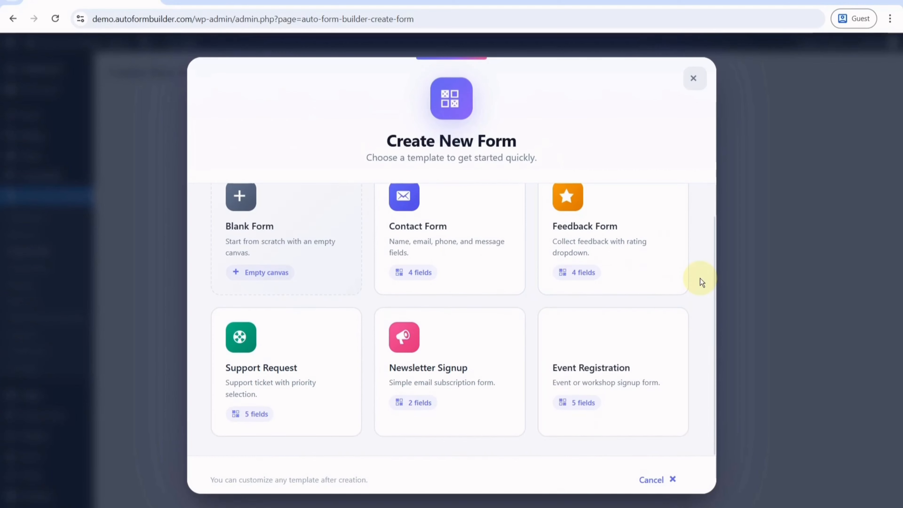
pyautogui.scroll(1, 699, 278)
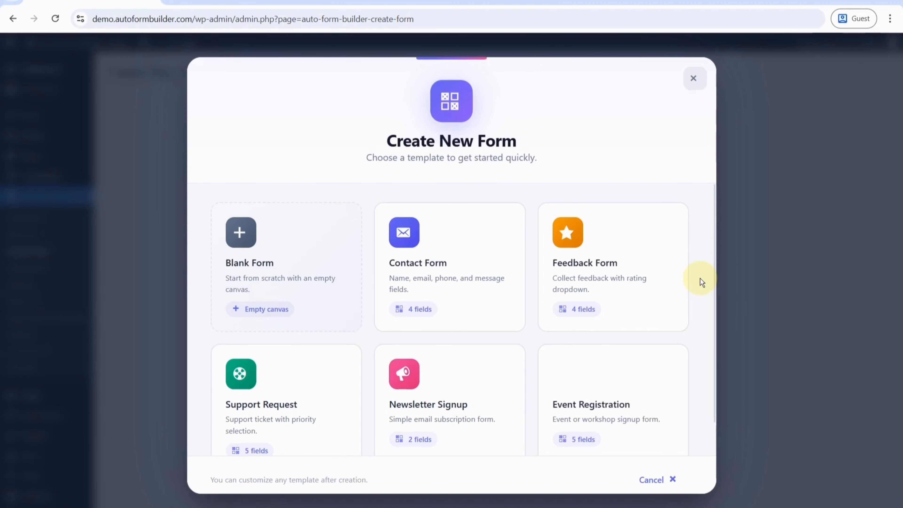
pyautogui.scroll(-1, 700, 278)
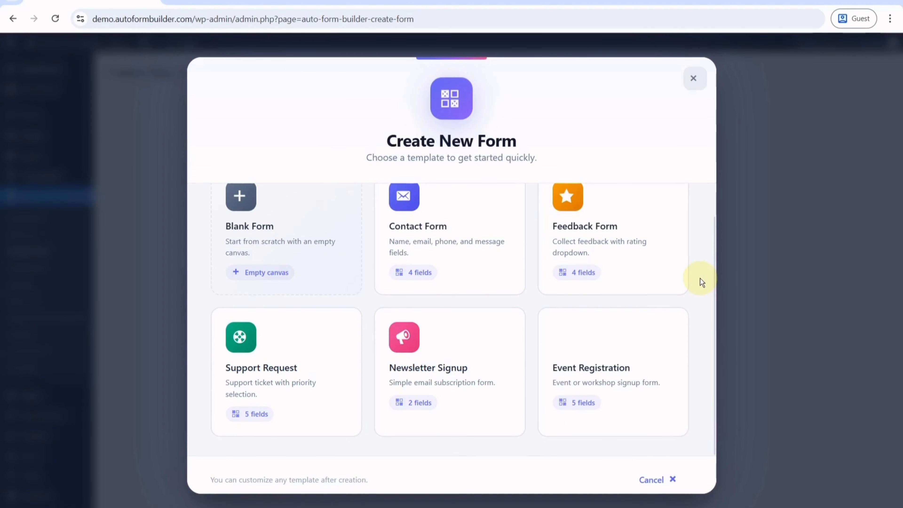
pyautogui.click(423, 263)
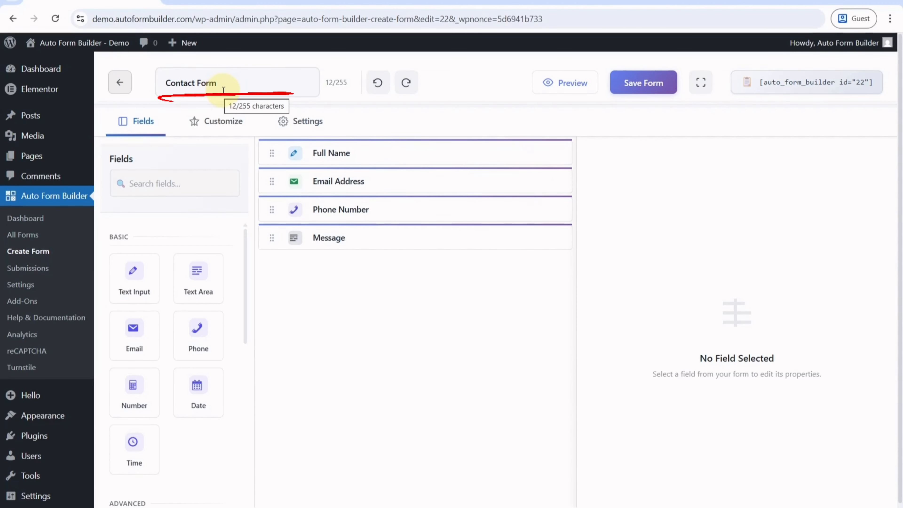
# Rename the form as Form Name and check it in the preview.
pyautogui.doubleClick(214, 84)
pyautogui.hotkey('ctrl', 'a')
pyautogui.write('Form Name')
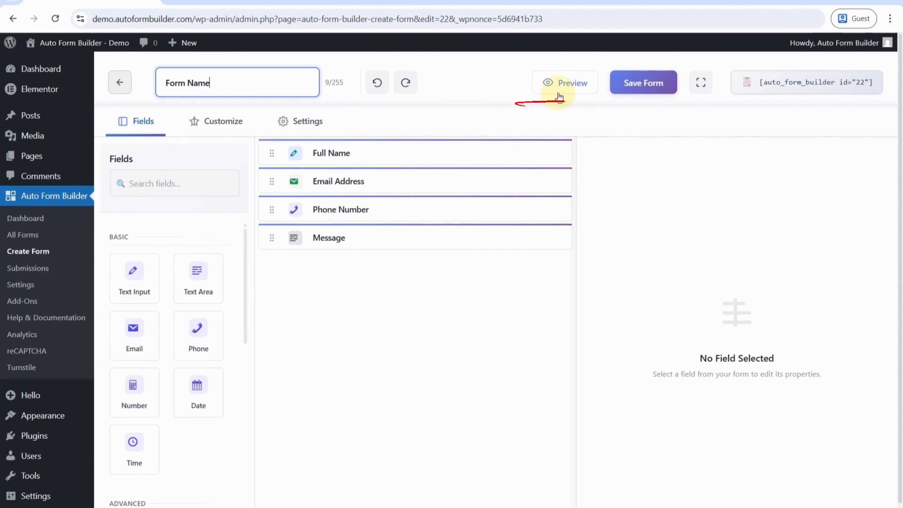
pyautogui.click(547, 85)
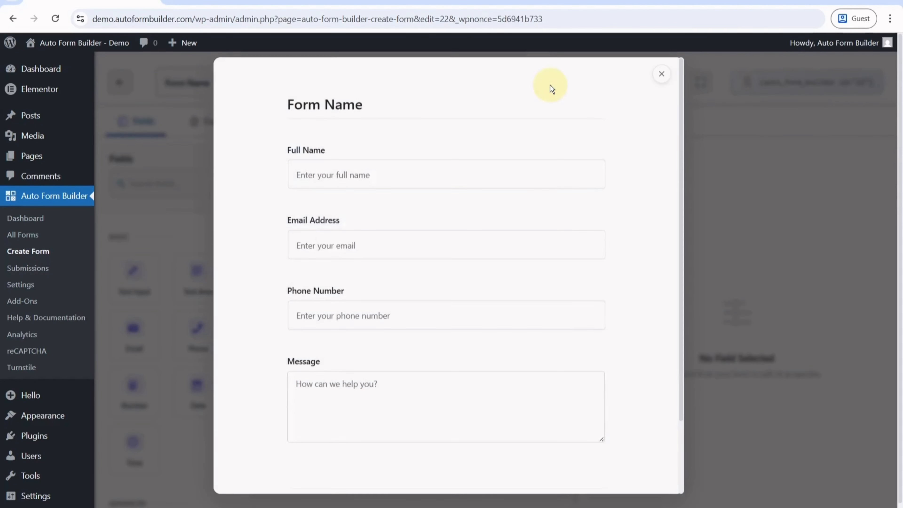
pyautogui.click(661, 74)
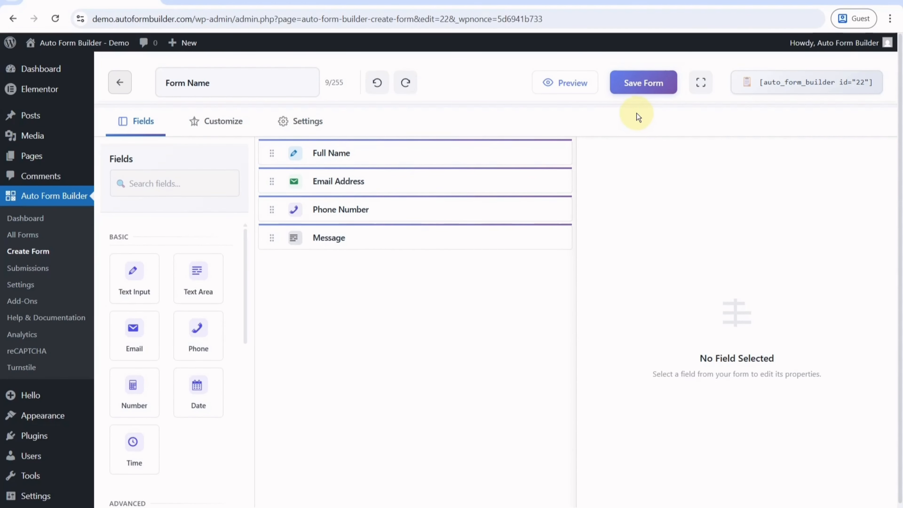
# Switch the form editor to full screen and look over the available field types.
pyautogui.click(795, 93)
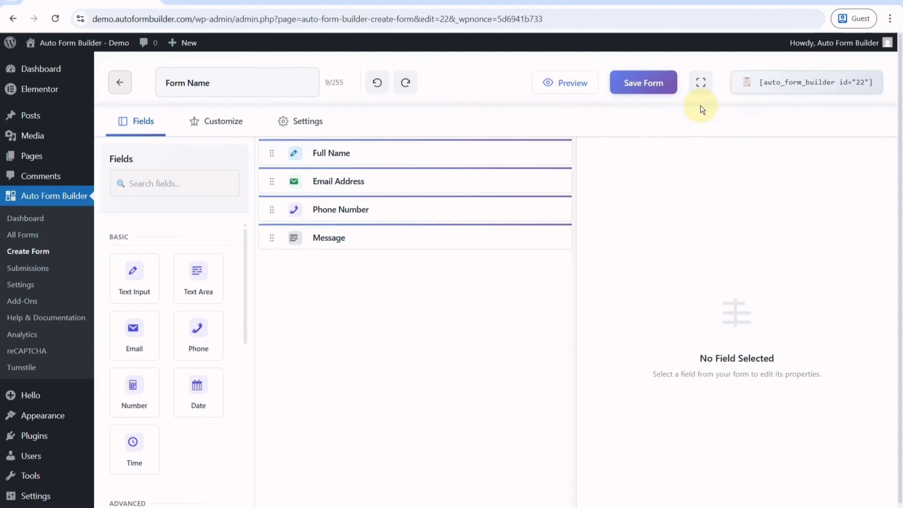
pyautogui.click(701, 92)
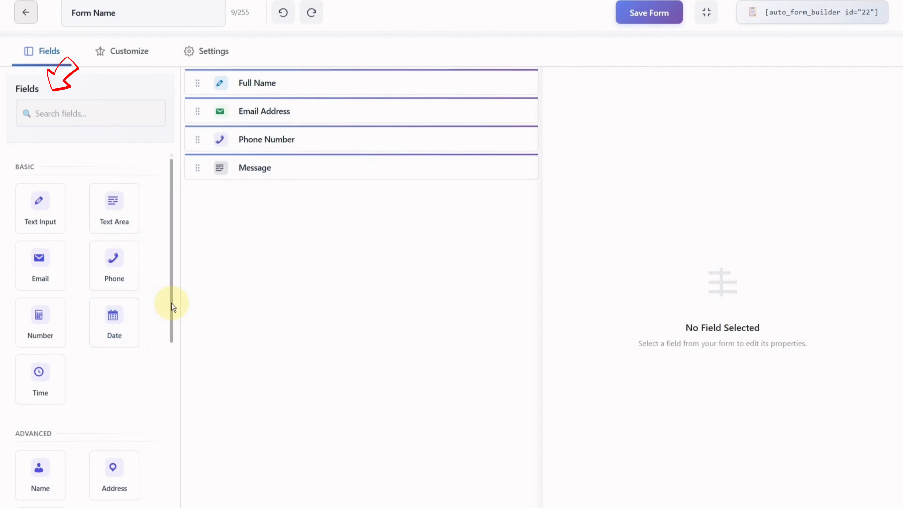
pyautogui.moveTo(172, 302); pyautogui.dragTo(170, 281)
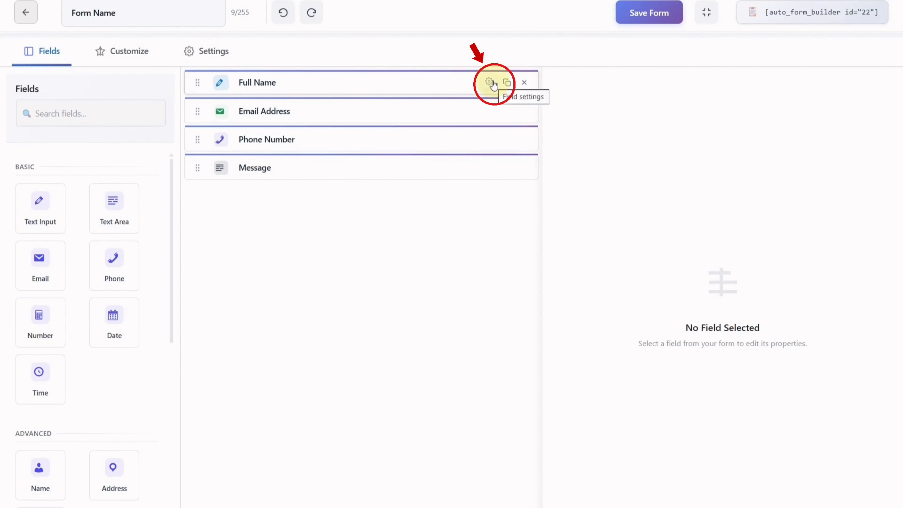
# Enable conditional logic for the Full Name field with the logic type All conditions must be met (AND).
pyautogui.click(492, 84)
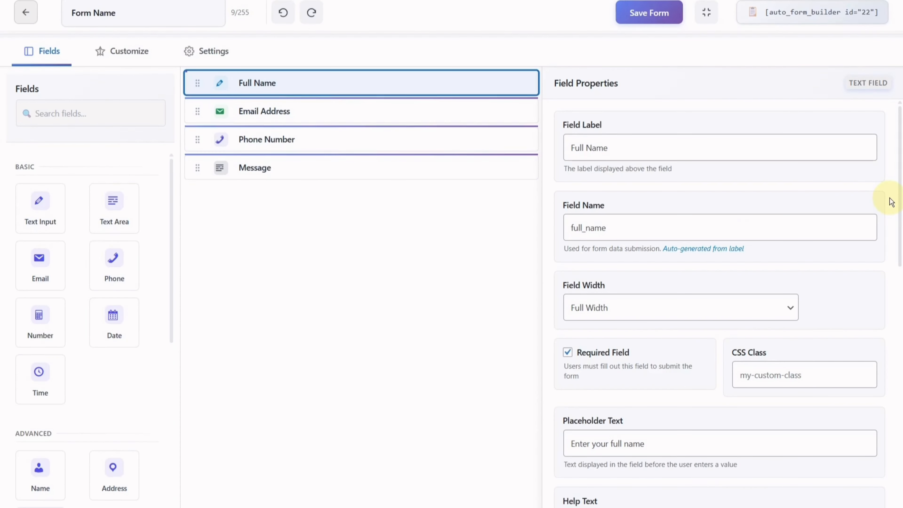
pyautogui.scroll(-1, 757, 405)
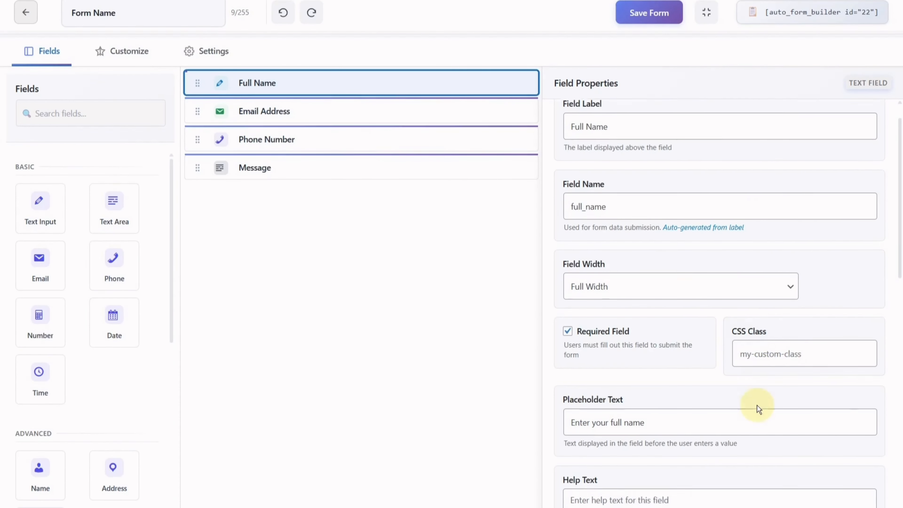
pyautogui.scroll(-2, 757, 405)
pyautogui.scroll(-3, 713, 350)
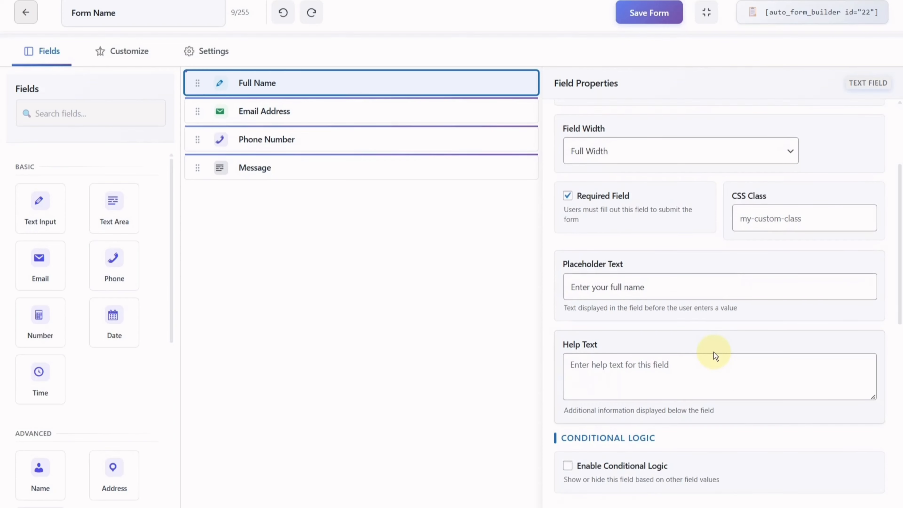
pyautogui.scroll(-3, 713, 351)
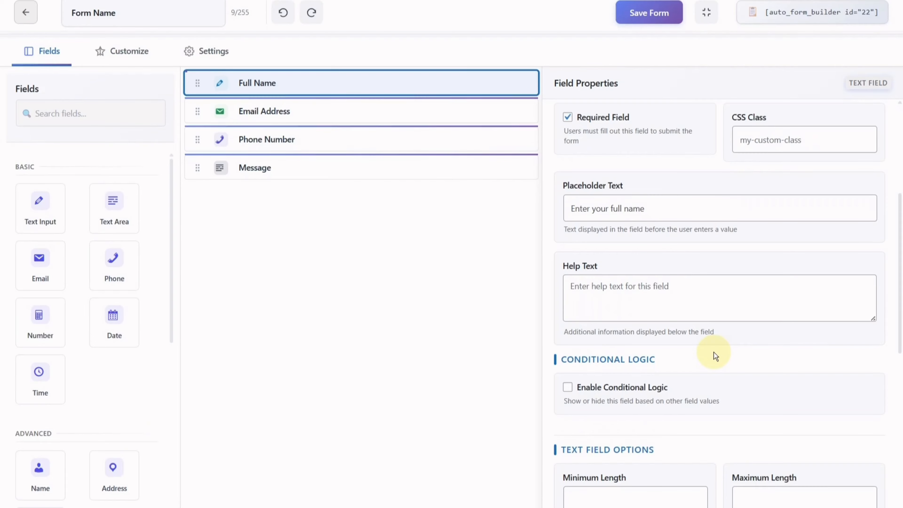
pyautogui.scroll(-6, 713, 351)
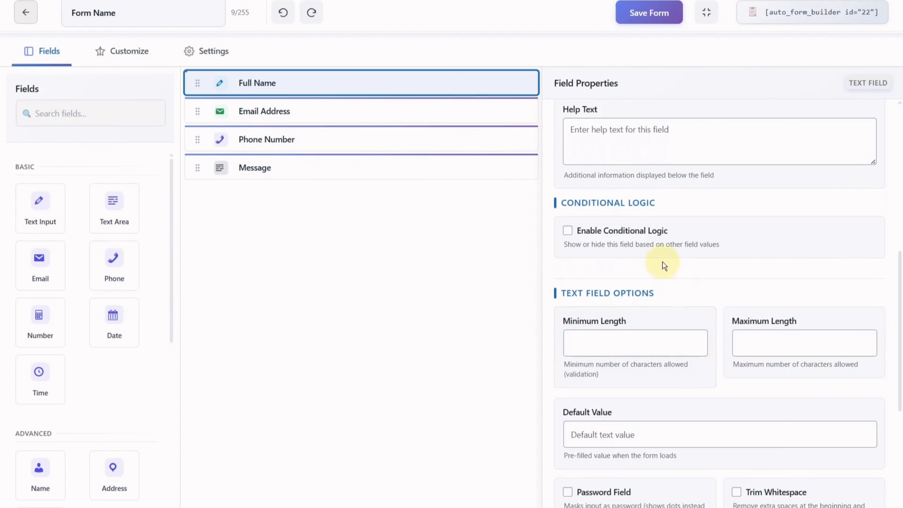
pyautogui.click(604, 233)
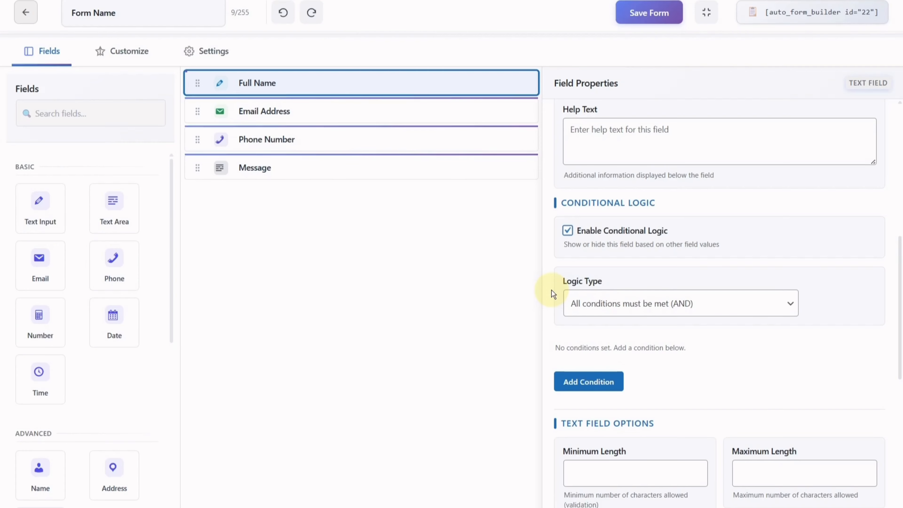
pyautogui.click(579, 304)
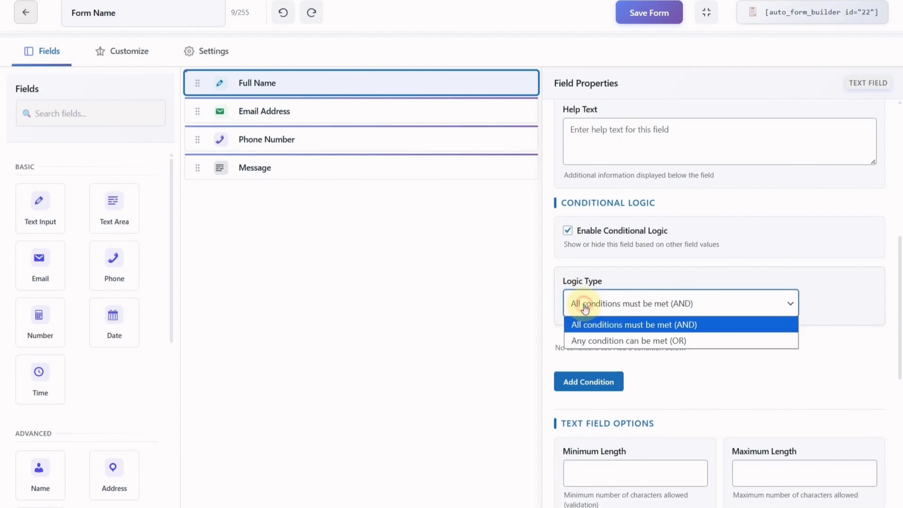
pyautogui.click(585, 324)
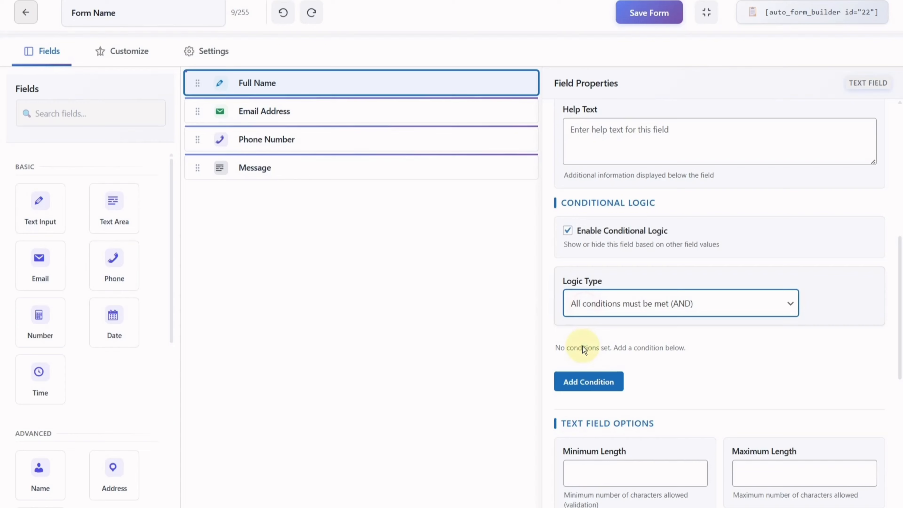
# Add a condition that shows the Full Name field if Email Address is not empty.
pyautogui.click(583, 381)
pyautogui.scroll(-2, 556, 388)
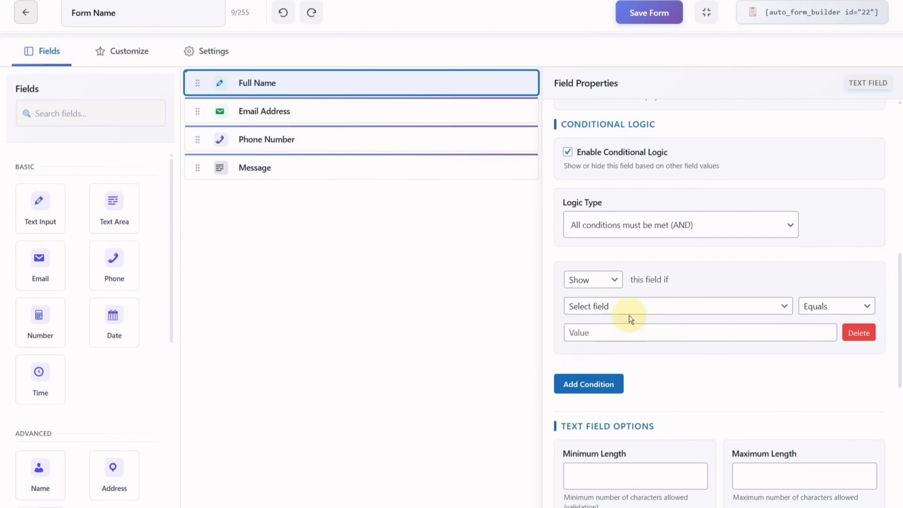
pyautogui.click(628, 306)
pyautogui.click(628, 336)
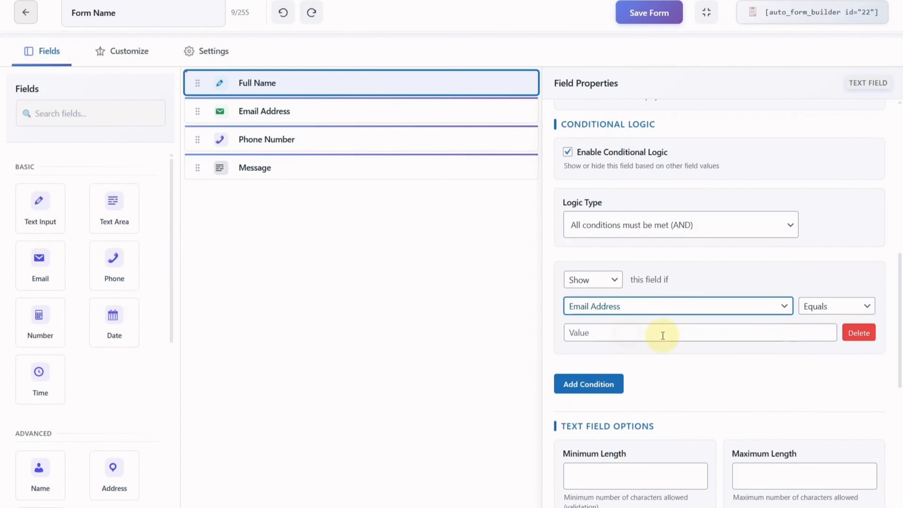
pyautogui.click(821, 307)
pyautogui.click(834, 435)
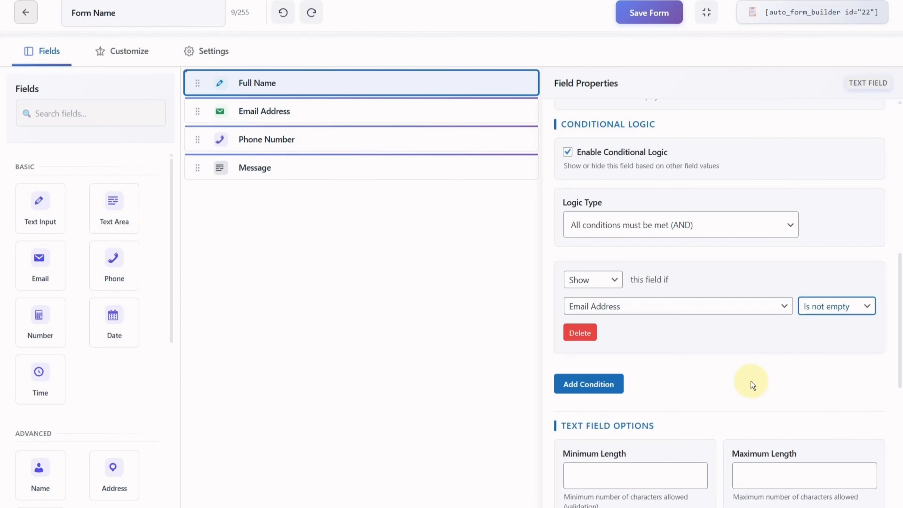
# Keep the logic type at All conditions must be met (AND) and add a second, blank condition.
pyautogui.click(672, 235)
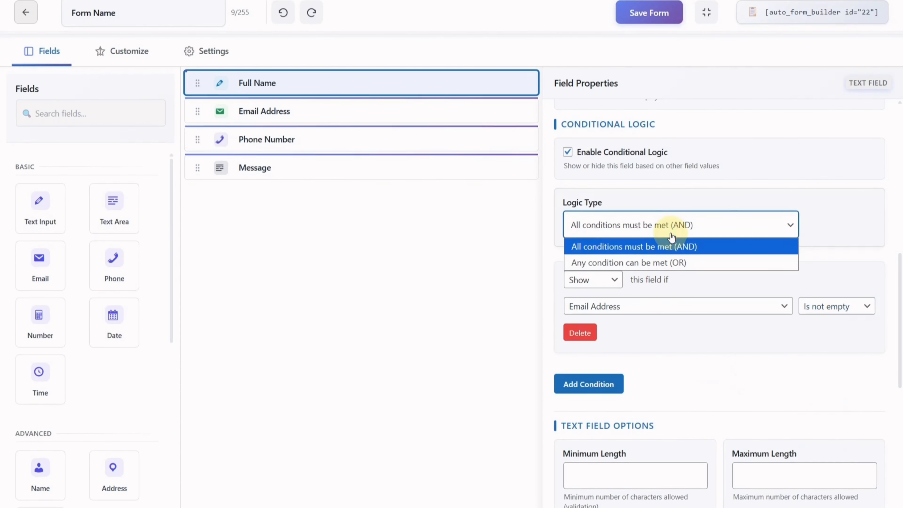
pyautogui.click(720, 228)
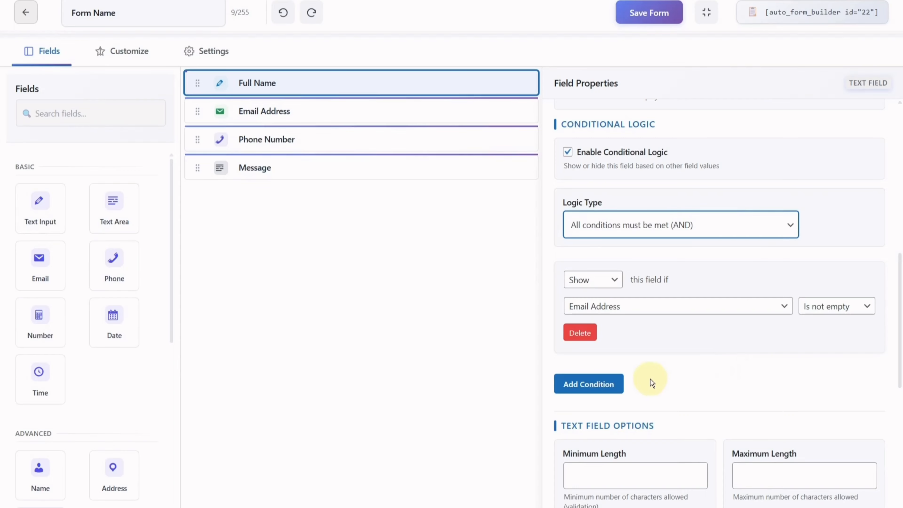
pyautogui.click(615, 384)
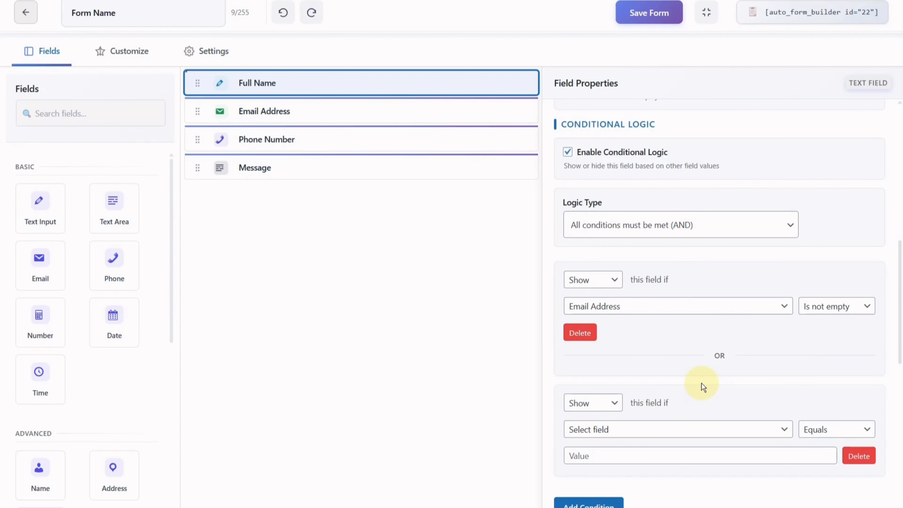
# Browse the form's available themes, trying Minimal, Modern, Eco and Luxury, and apply the Friendly theme.
pyautogui.click(129, 54)
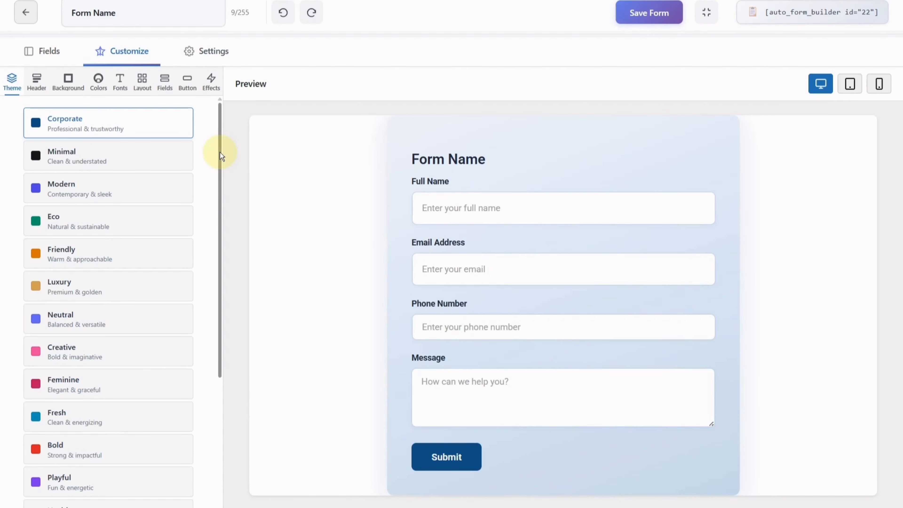
pyautogui.click(173, 160)
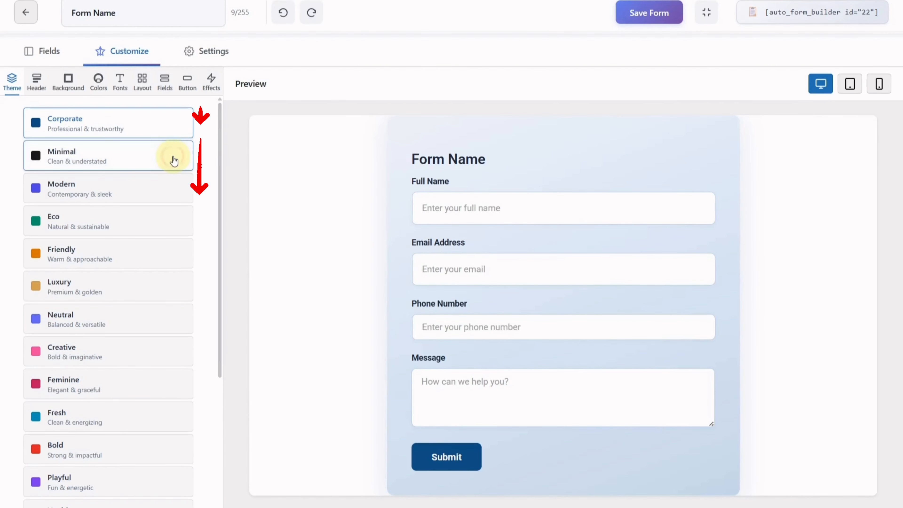
pyautogui.click(166, 188)
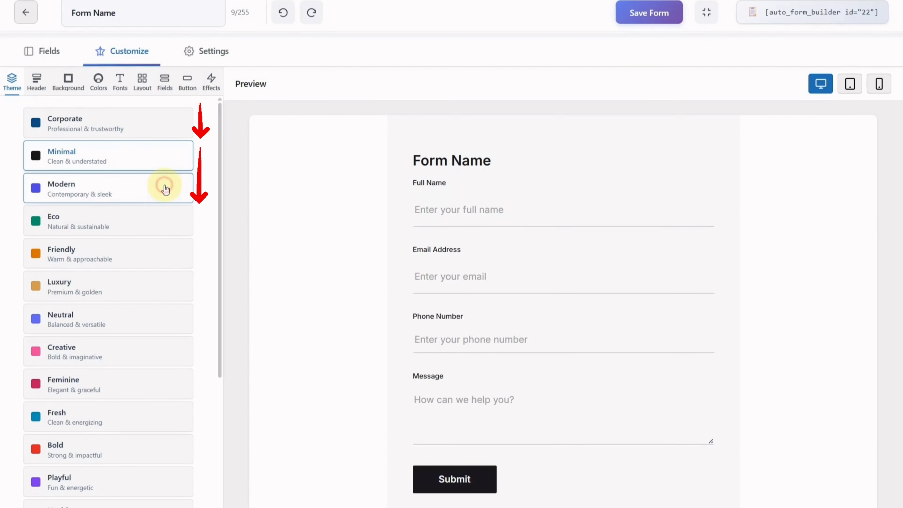
pyautogui.click(157, 222)
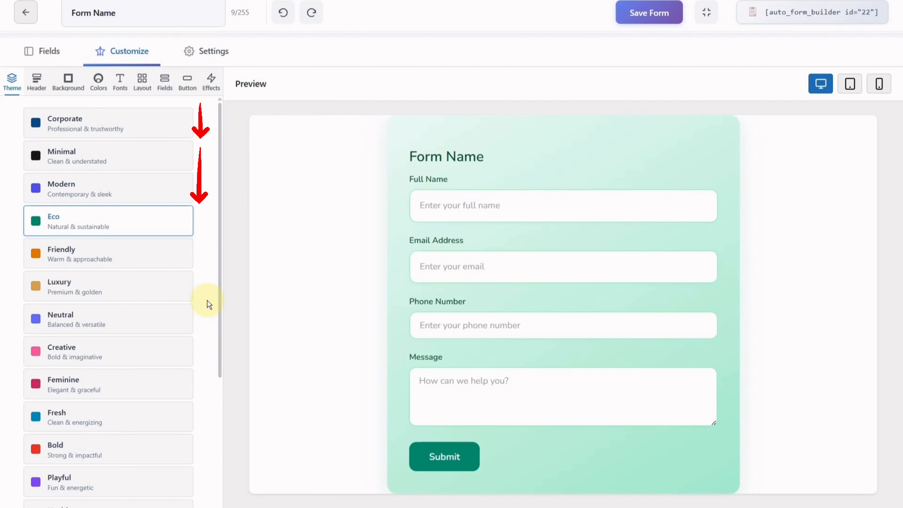
pyautogui.scroll(-5, 207, 300)
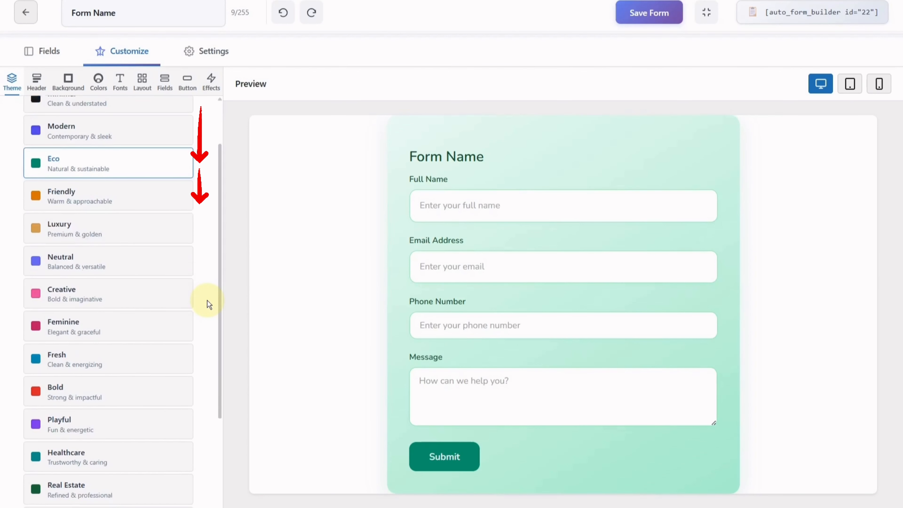
pyautogui.scroll(-3, 206, 300)
pyautogui.scroll(7, 206, 304)
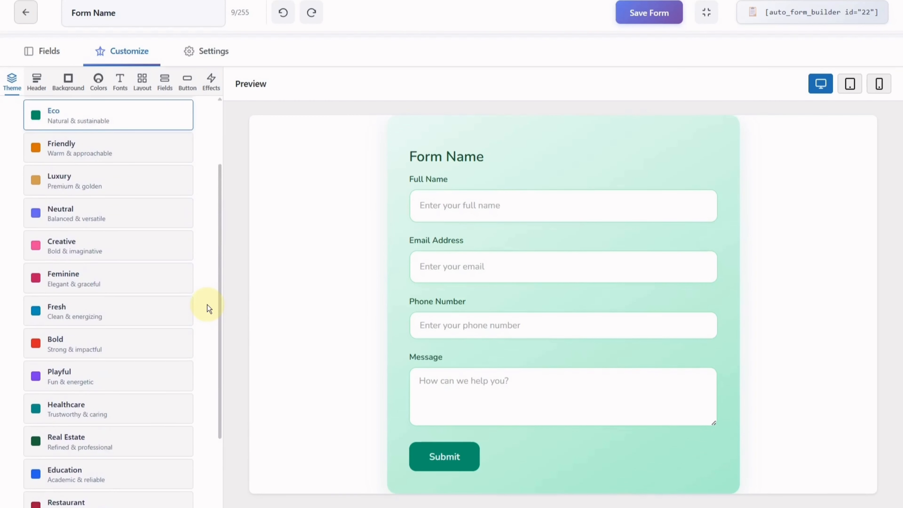
pyautogui.scroll(1, 207, 305)
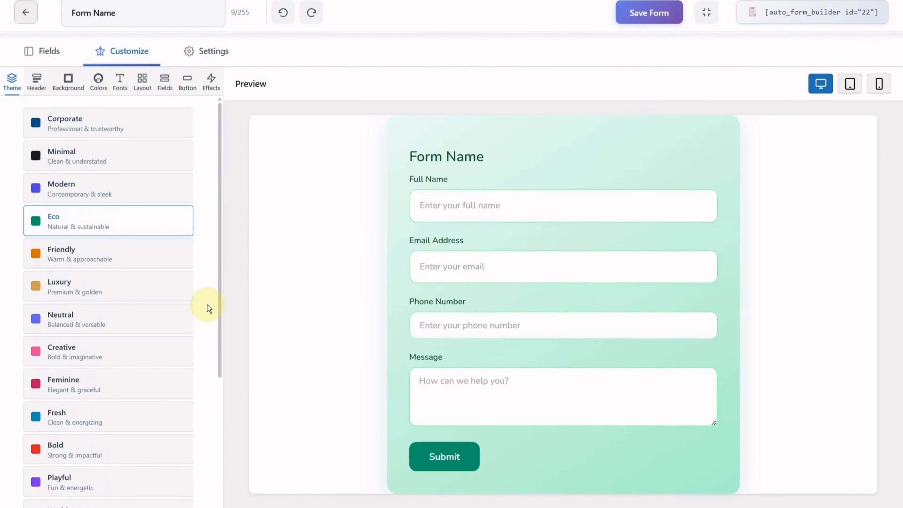
pyautogui.click(176, 289)
pyautogui.click(164, 264)
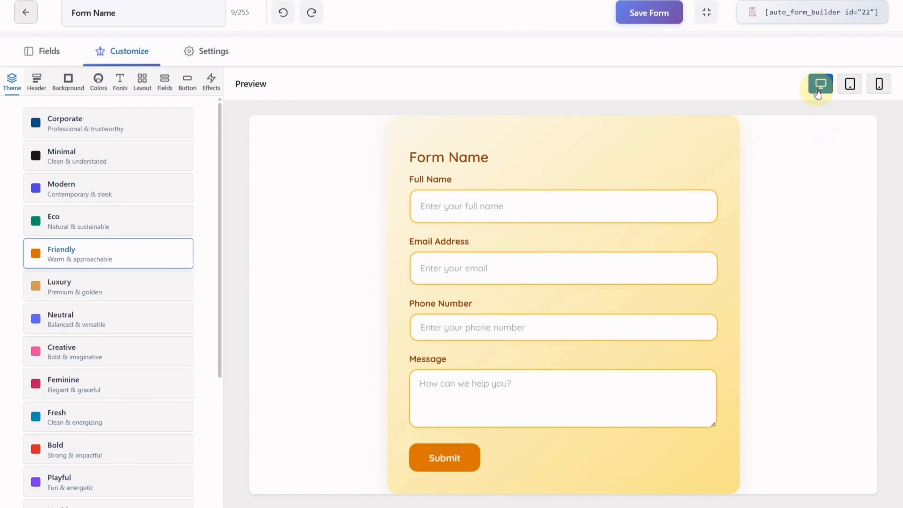
# Preview the form at tablet and mobile sizes and return to the desktop preview.
pyautogui.click(854, 90)
pyautogui.click(873, 97)
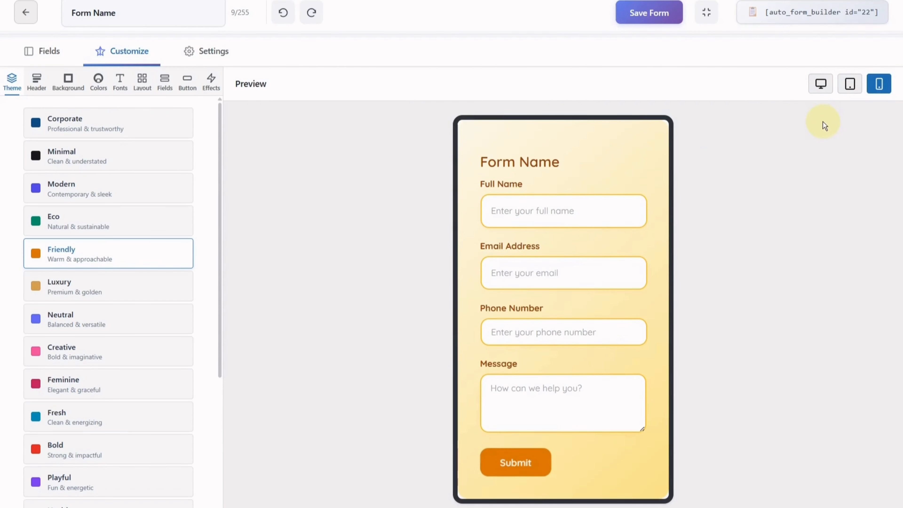
pyautogui.click(826, 95)
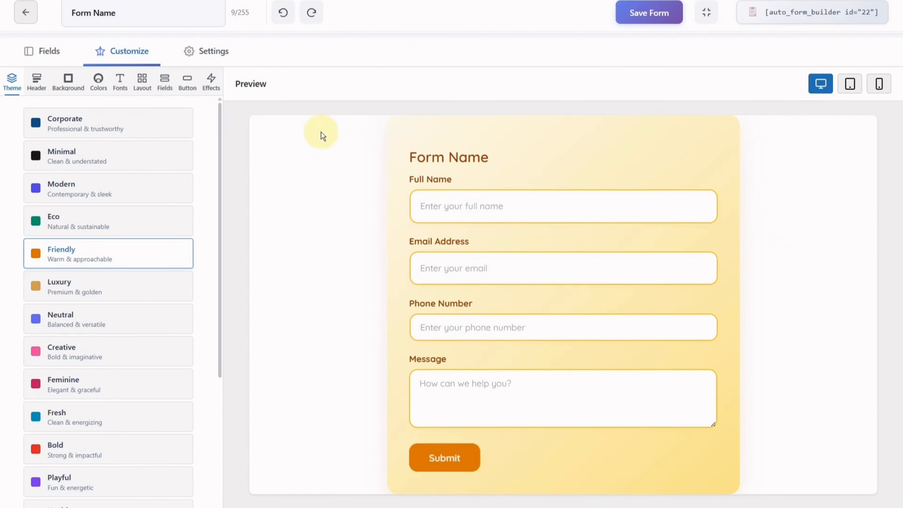
# Use the sunset beach photo from the media library as the form's header image and set the header height to Large.
pyautogui.click(39, 82)
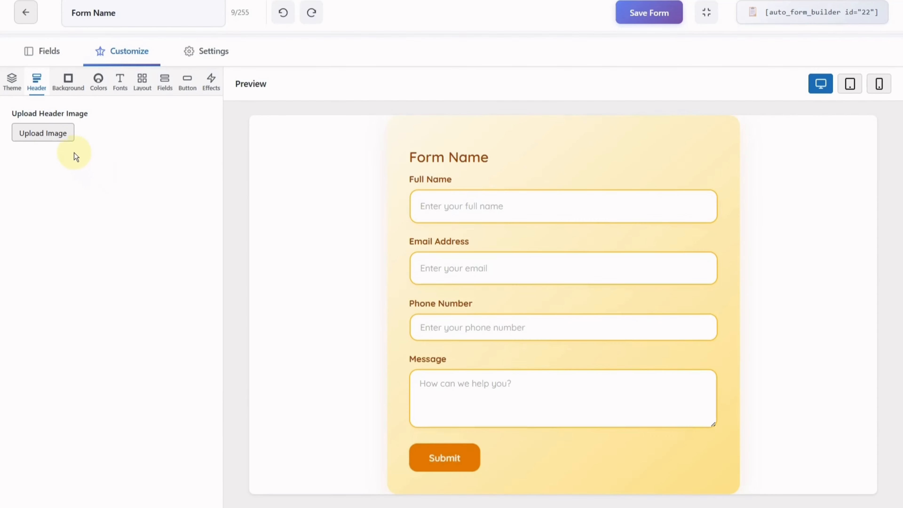
pyautogui.click(48, 140)
pyautogui.click(706, 13)
pyautogui.click(167, 210)
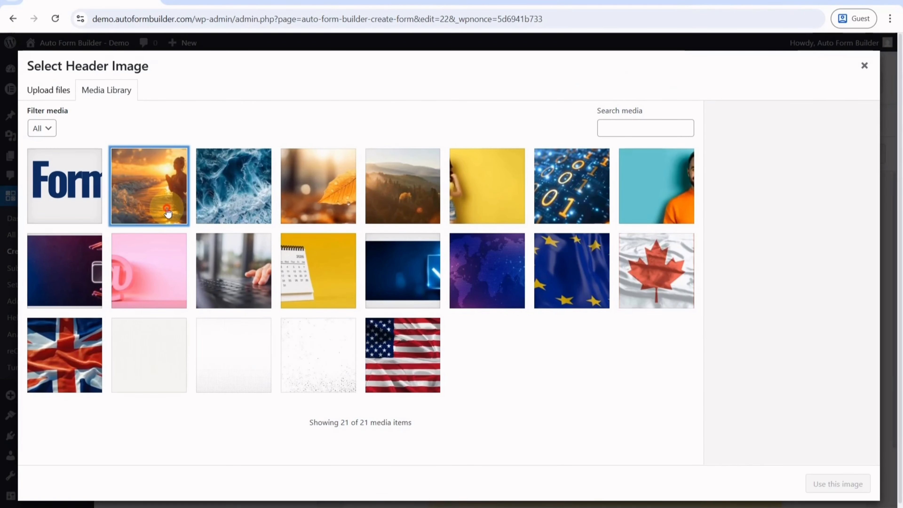
pyautogui.click(837, 484)
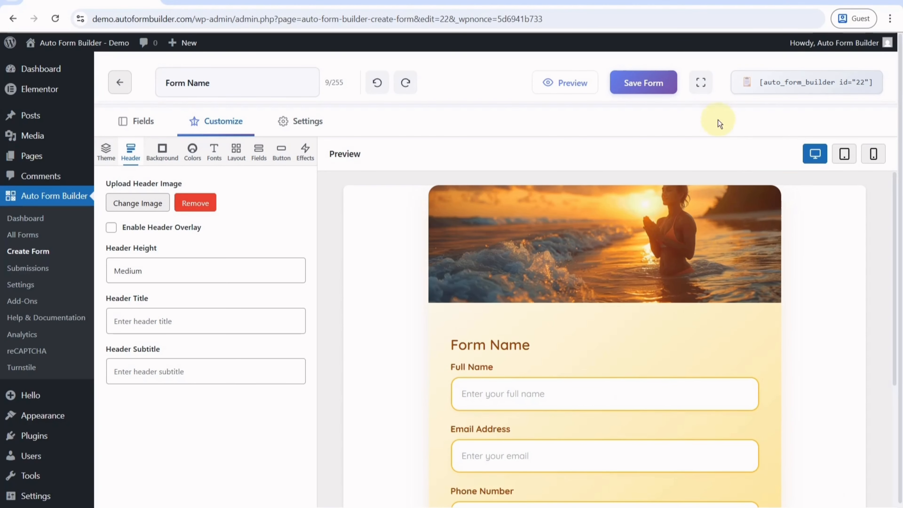
pyautogui.click(701, 83)
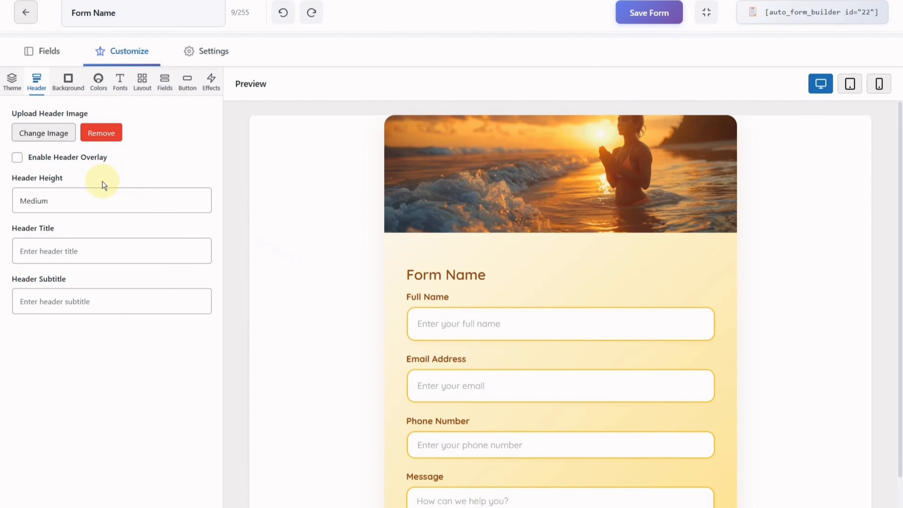
pyautogui.click(103, 200)
pyautogui.click(104, 248)
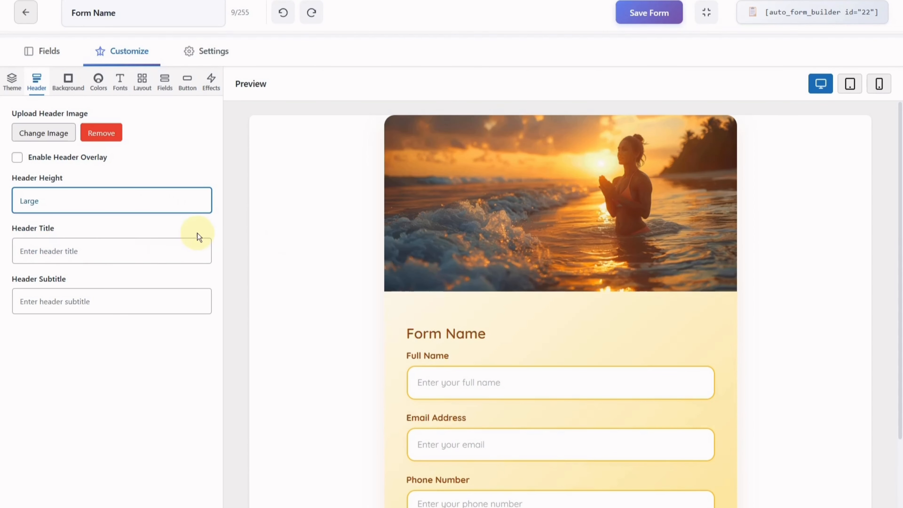
# Enable a header overlay with color #bdc00c and opacity 0.2, and turn on a different overlay on hover.
pyautogui.click(100, 158)
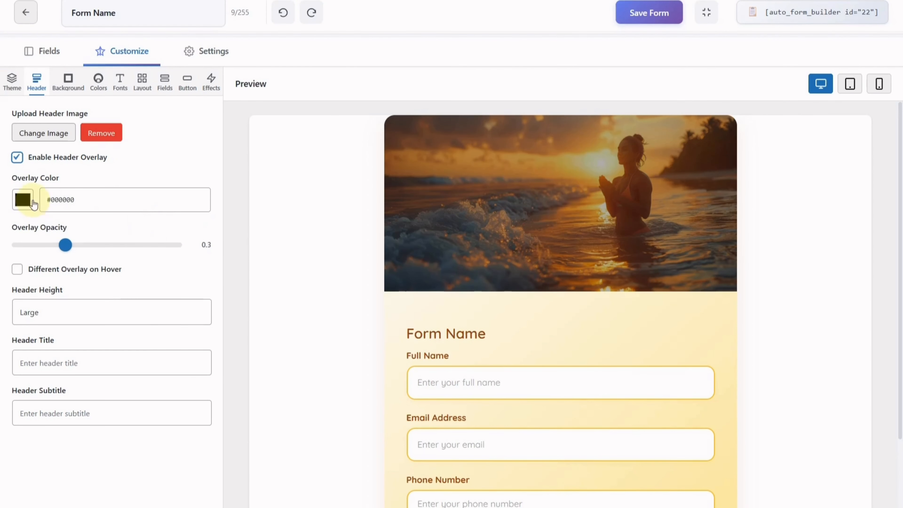
pyautogui.click(23, 200)
pyautogui.moveTo(124, 304); pyautogui.dragTo(127, 305)
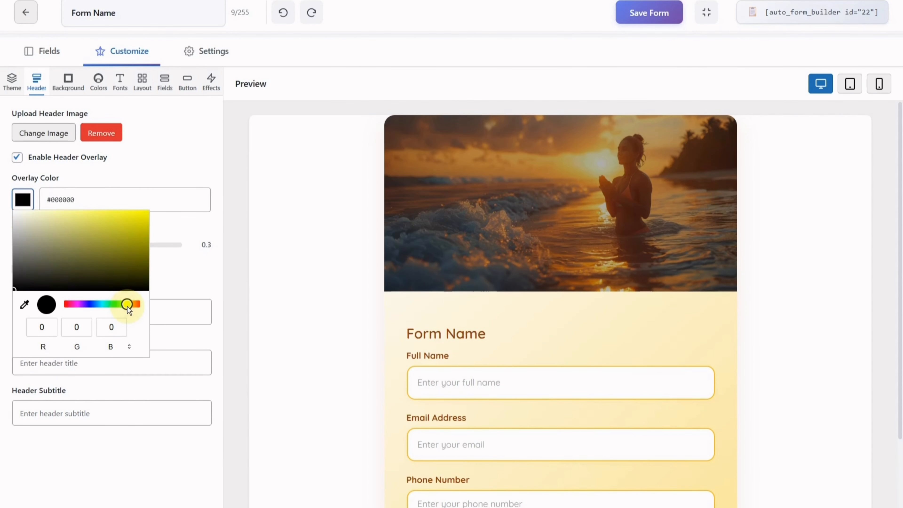
pyautogui.moveTo(129, 231)
pyautogui.mouseDown()
pyautogui.moveTo(146, 213)
pyautogui.moveTo(140, 230)
pyautogui.mouseUp()
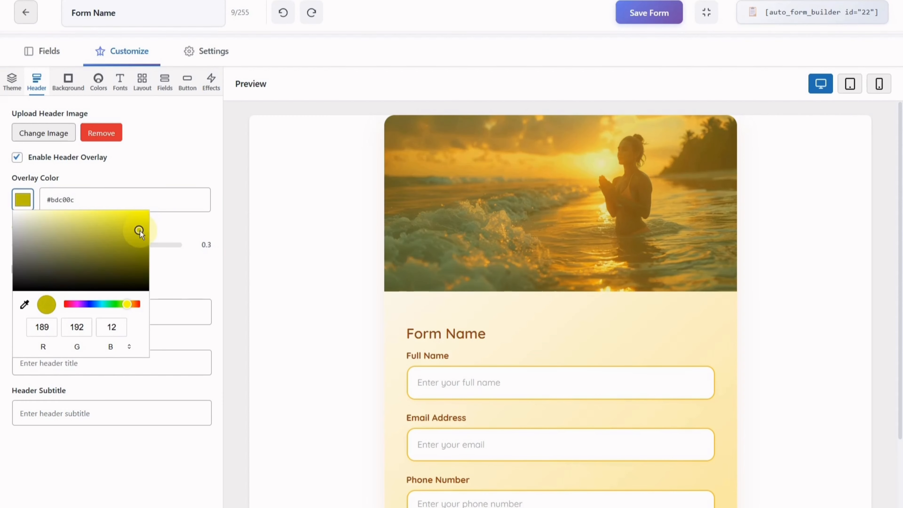
pyautogui.click(175, 236)
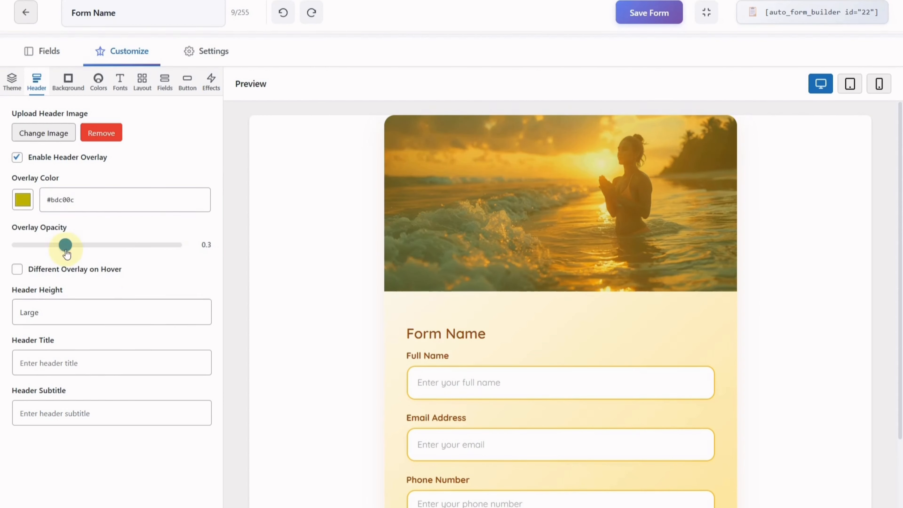
pyautogui.click(82, 273)
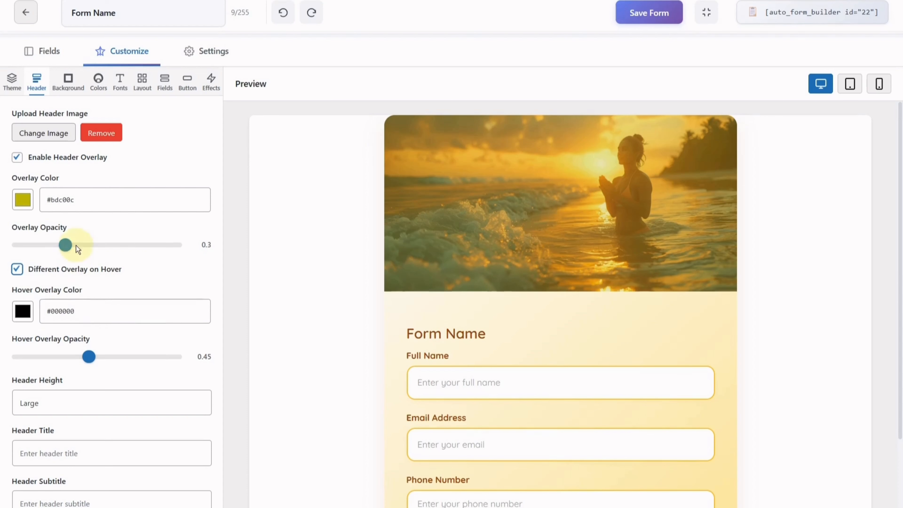
pyautogui.moveTo(66, 245)
pyautogui.mouseDown()
pyautogui.moveTo(87, 245)
pyautogui.moveTo(49, 245)
pyautogui.mouseUp()
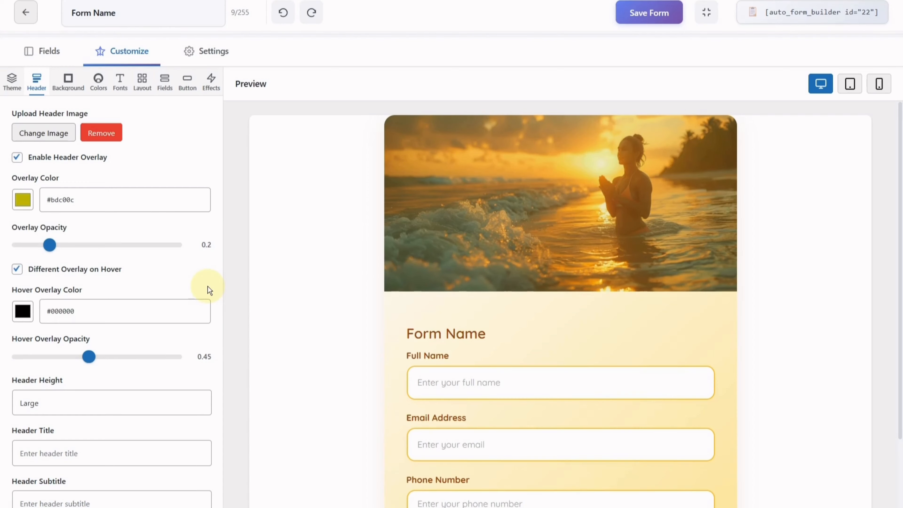
# Set the header height to Medium.
pyautogui.click(151, 401)
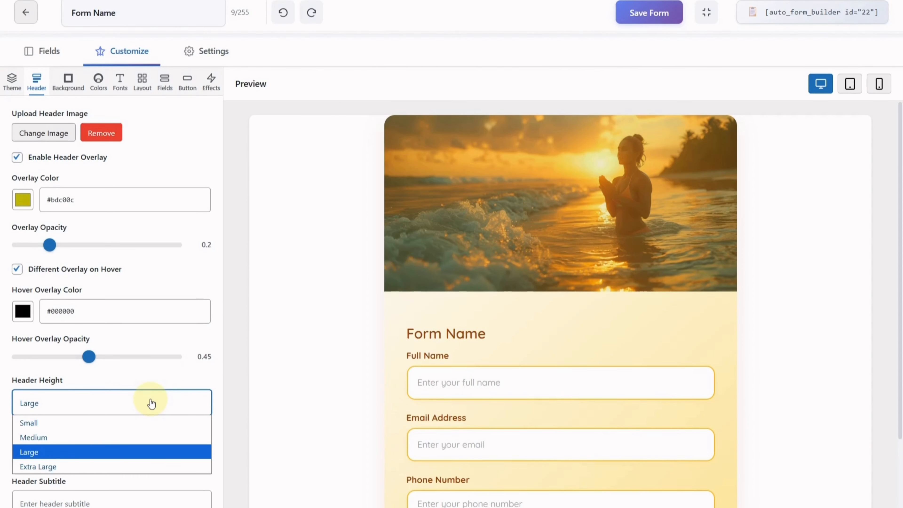
pyautogui.click(127, 437)
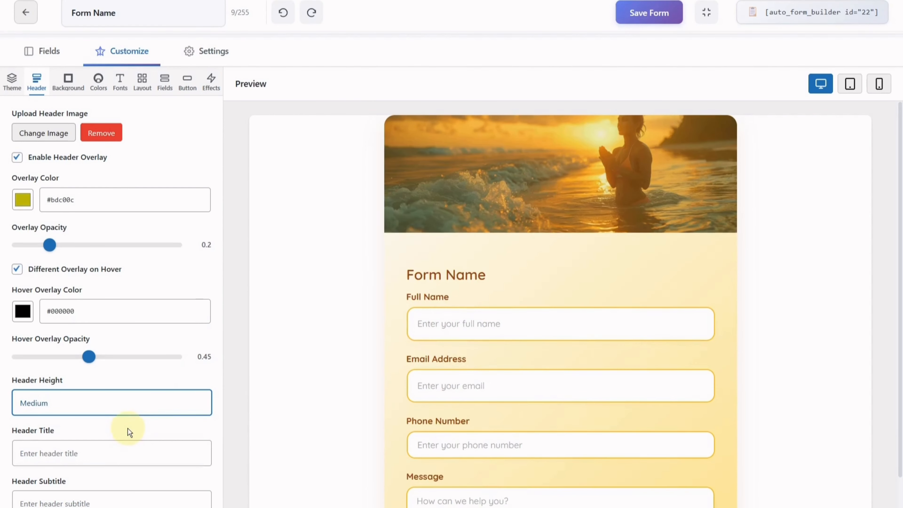
pyautogui.click(129, 413)
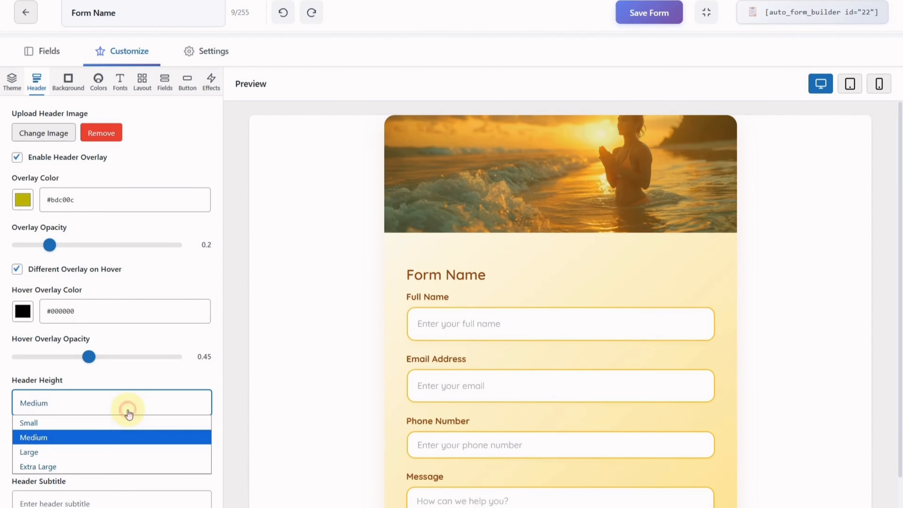
pyautogui.click(117, 440)
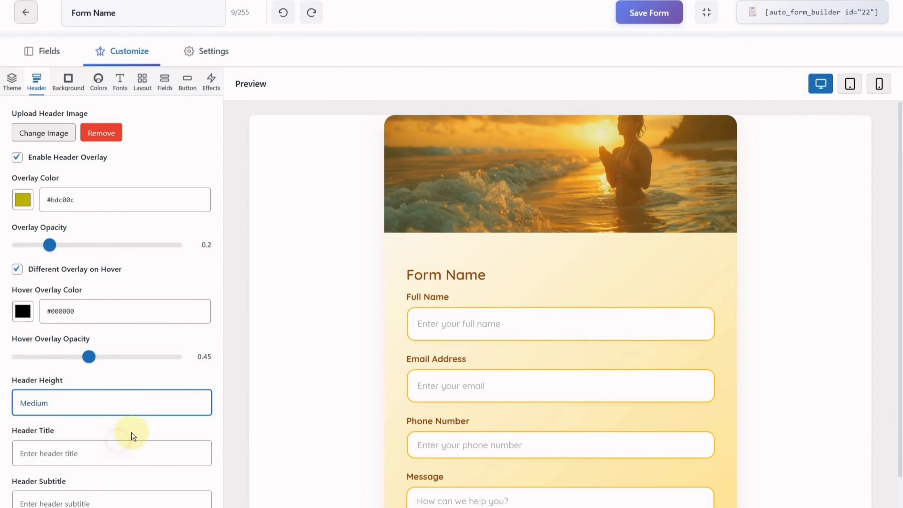
# Enter "Header Title" as the header title and look at the color choices for the title.
pyautogui.click(149, 452)
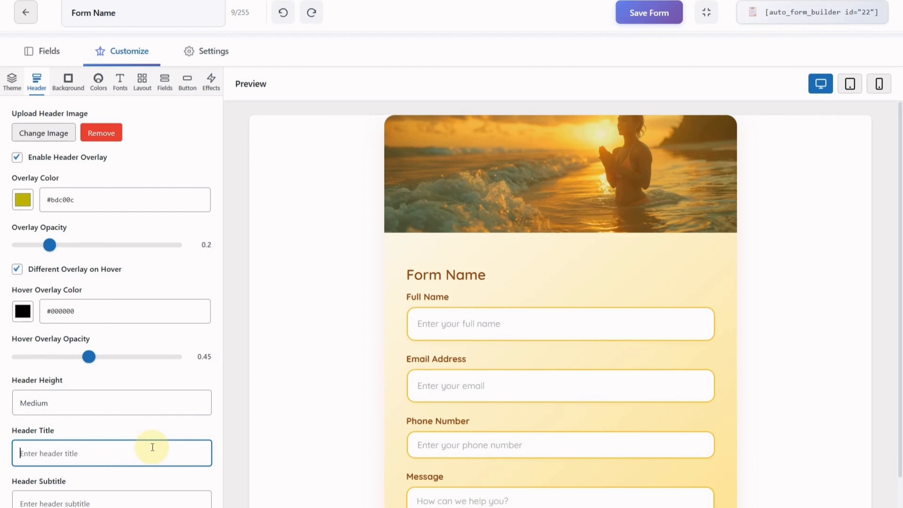
pyautogui.write('Header ')
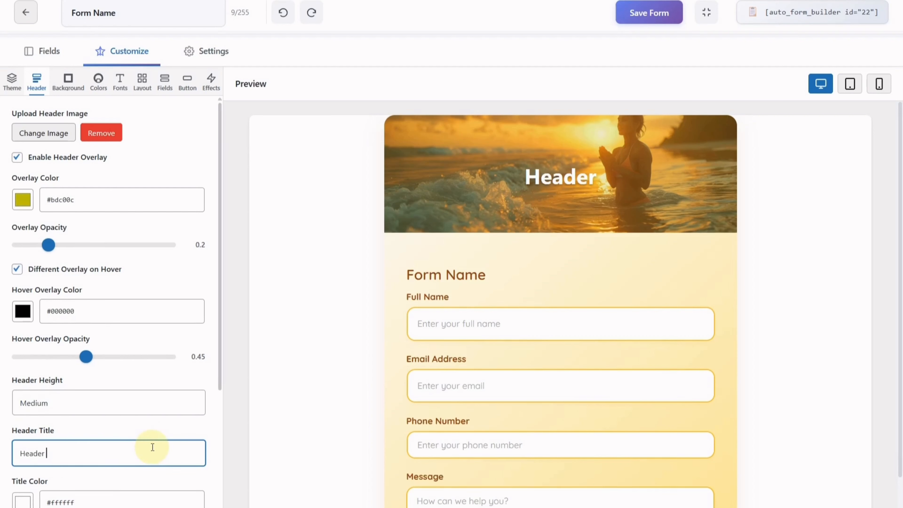
pyautogui.write('Title')
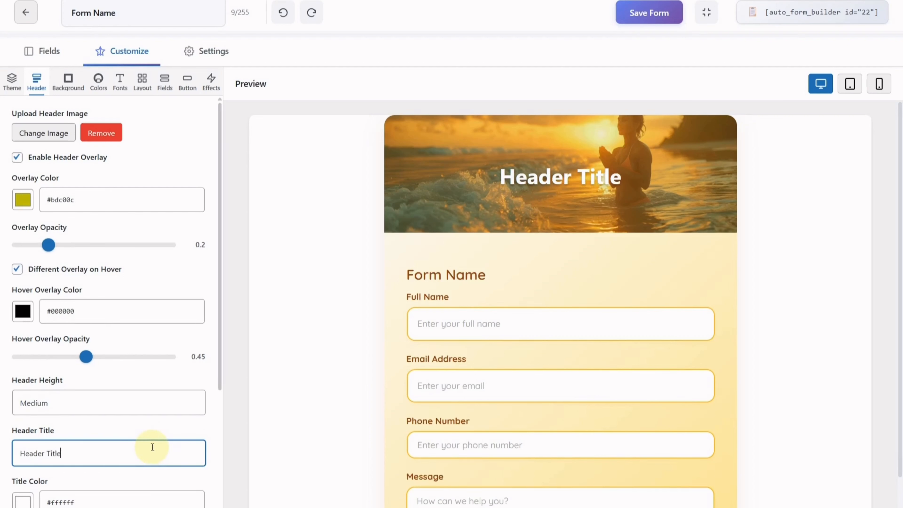
pyautogui.scroll(-4, 120, 470)
pyautogui.click(27, 356)
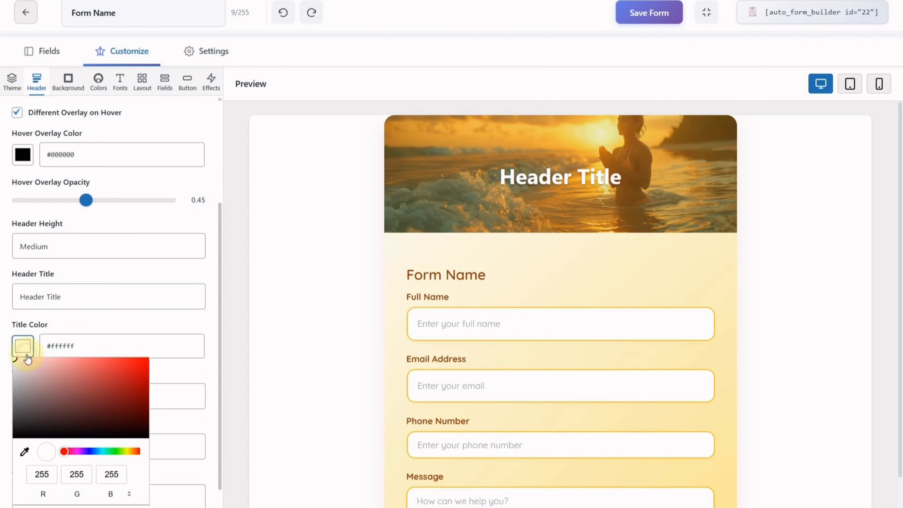
pyautogui.click(182, 380)
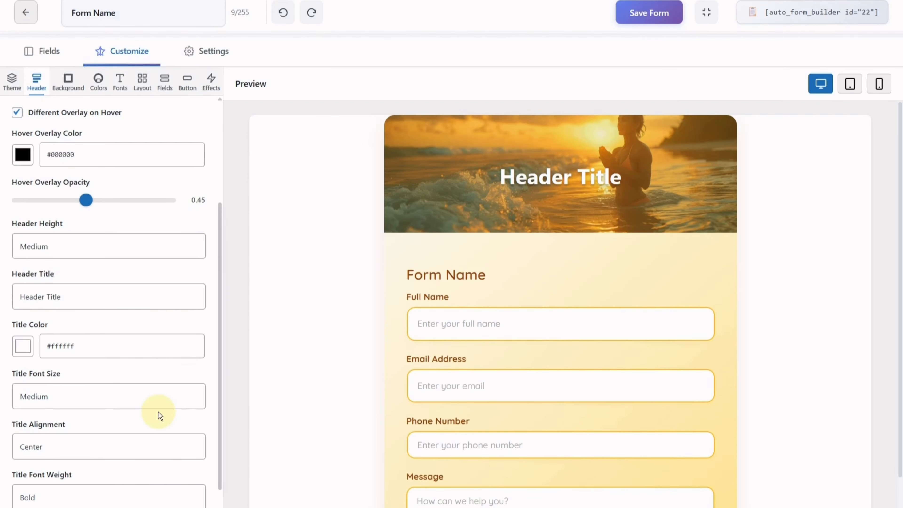
# Try right alignment for the header title and set the alignment back to Center.
pyautogui.scroll(-2, 156, 414)
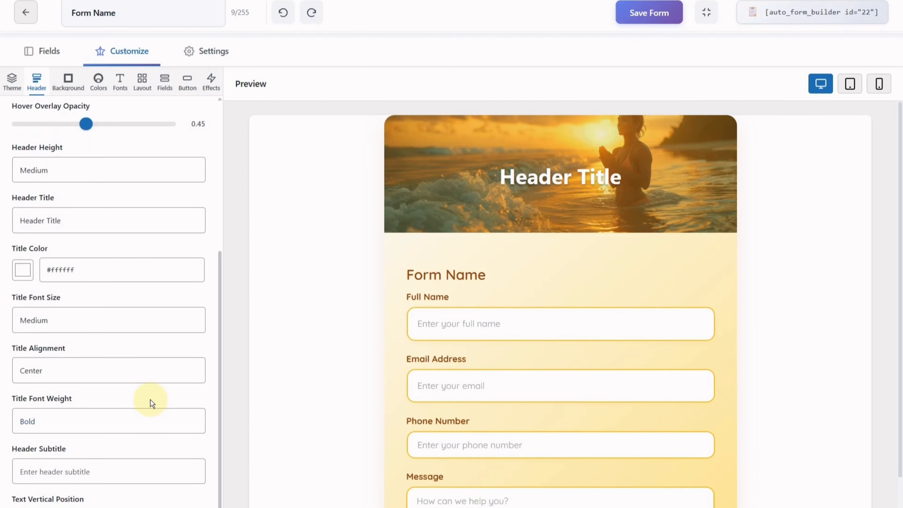
pyautogui.click(141, 371)
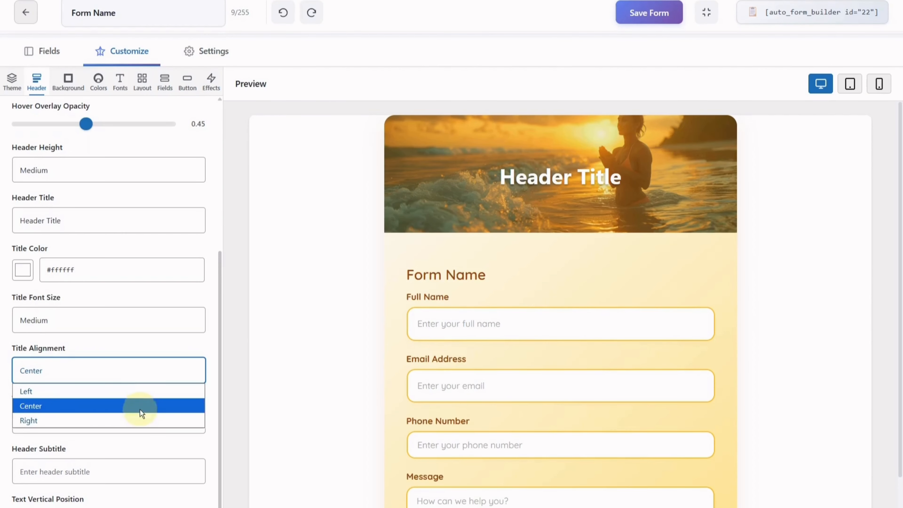
pyautogui.click(139, 417)
pyautogui.click(136, 374)
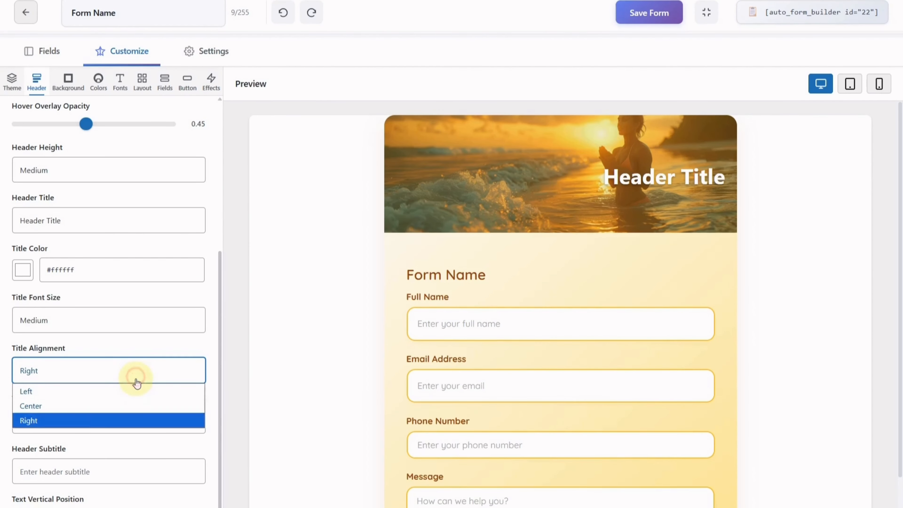
pyautogui.click(128, 404)
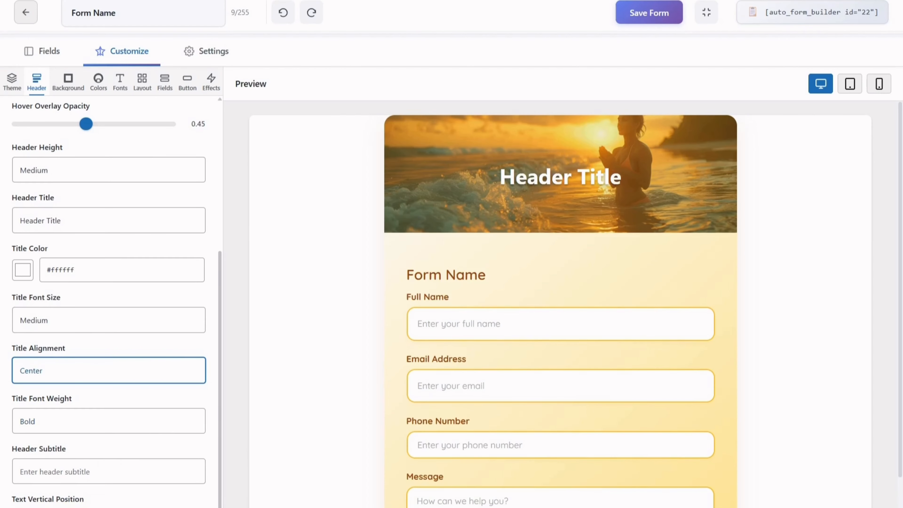
# Try the Bottom and Center vertical positions for the header text and set its position to Top.
pyautogui.click(49, 507)
pyautogui.click(41, 502)
pyautogui.click(46, 507)
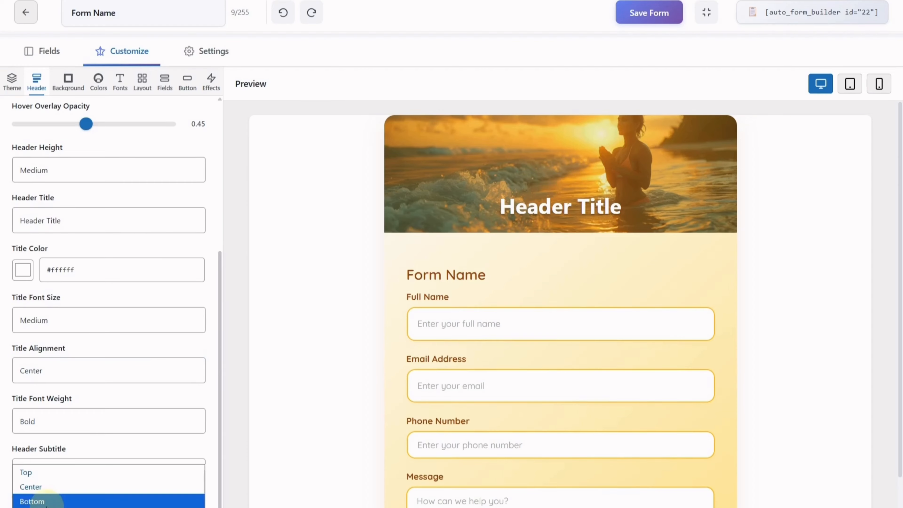
pyautogui.click(43, 486)
pyautogui.click(48, 507)
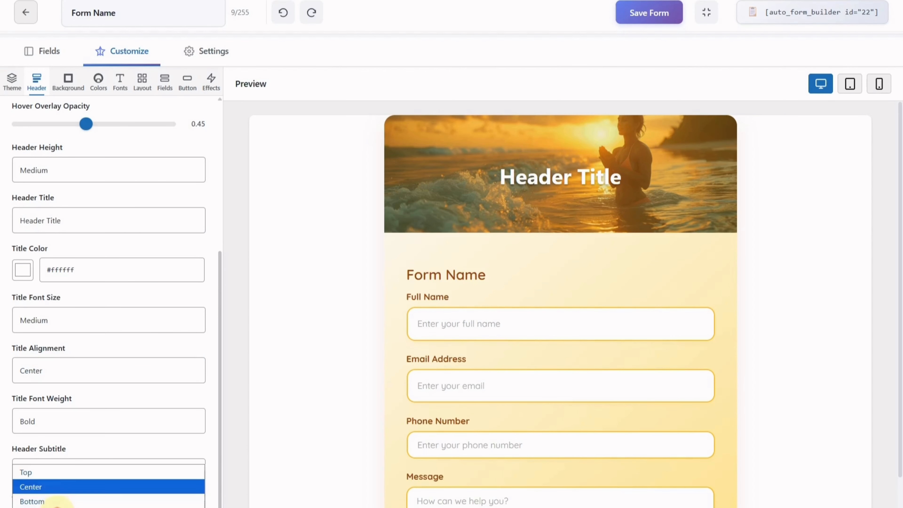
pyautogui.click(53, 470)
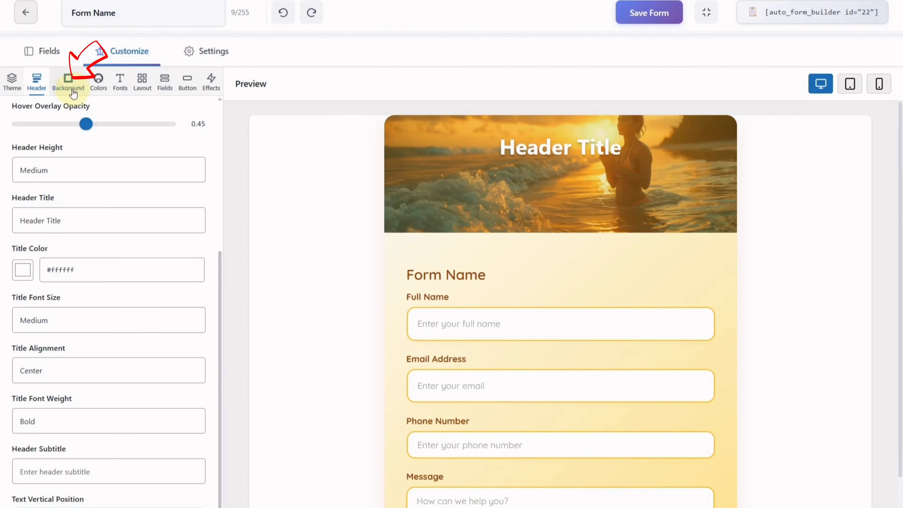
# Set the form background to Solid Color with color #f8c90d and opacity 100%.
pyautogui.click(69, 82)
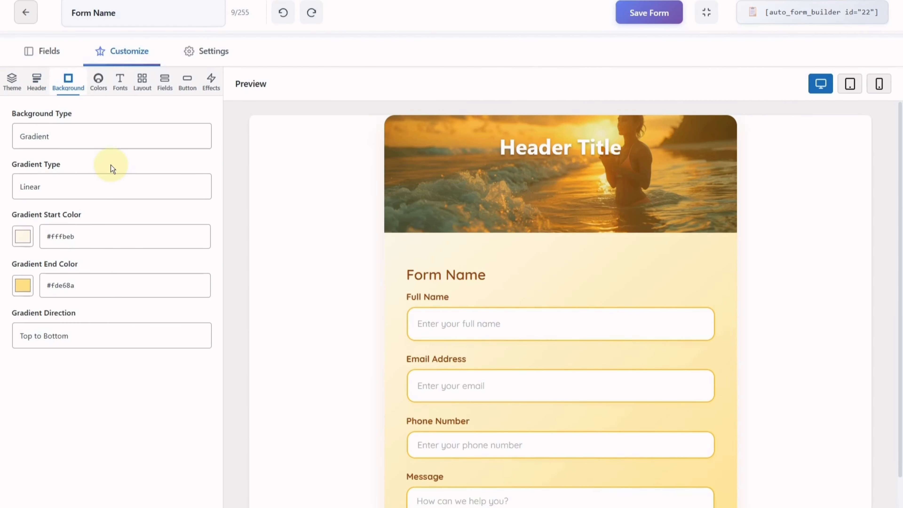
pyautogui.click(126, 141)
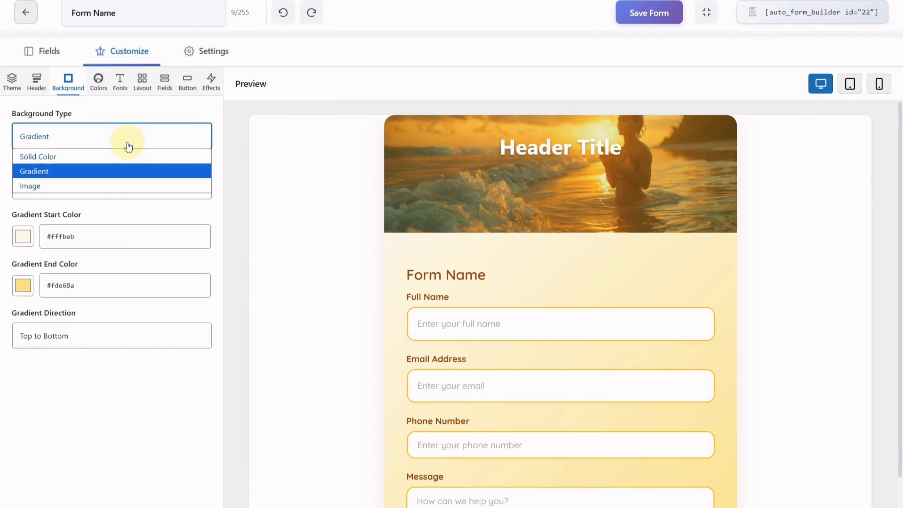
pyautogui.click(127, 156)
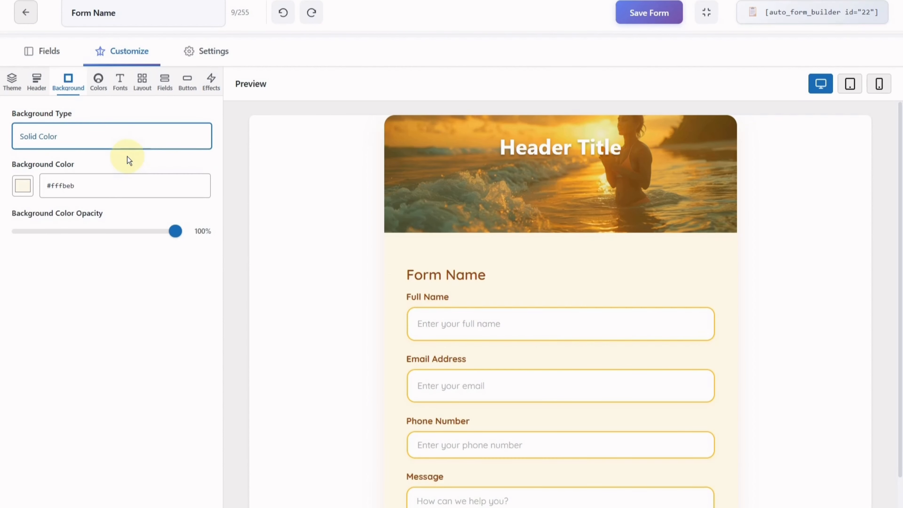
pyautogui.click(21, 195)
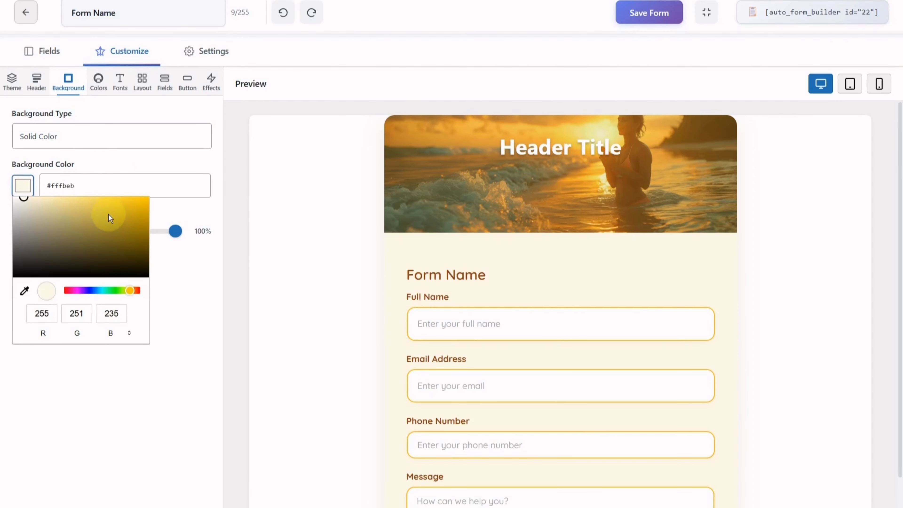
pyautogui.moveTo(136, 215); pyautogui.dragTo(141, 200)
pyautogui.click(170, 276)
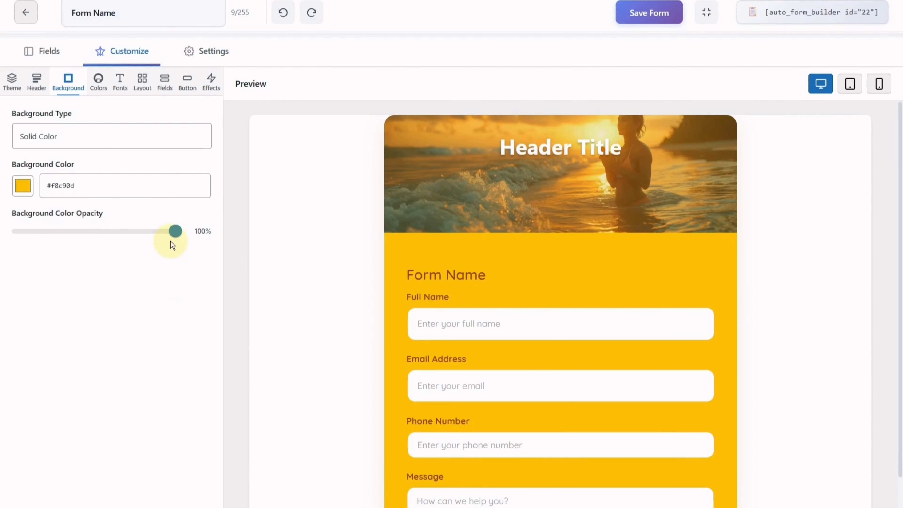
pyautogui.moveTo(175, 233)
pyautogui.mouseDown()
pyautogui.moveTo(24, 235)
pyautogui.moveTo(177, 232)
pyautogui.mouseUp()
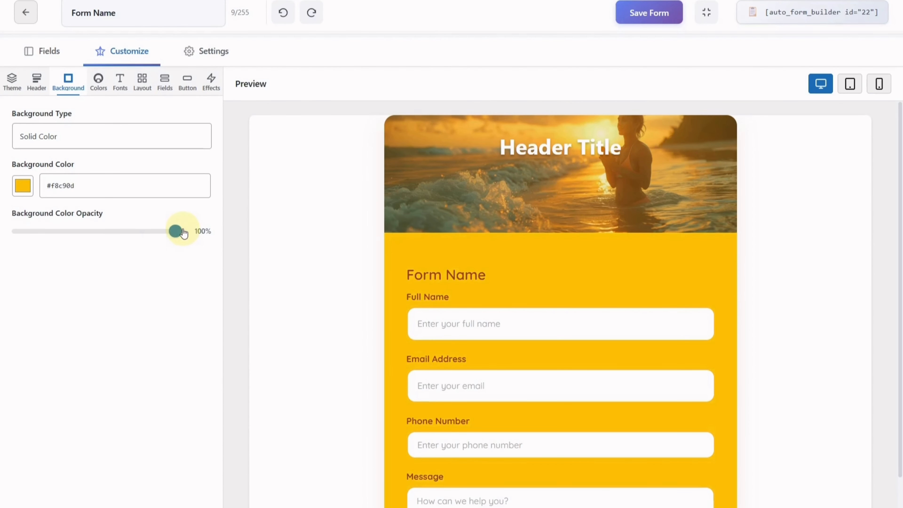
# Switch the form background to Gradient, try the Radial gradient type and set it back to Linear.
pyautogui.click(98, 144)
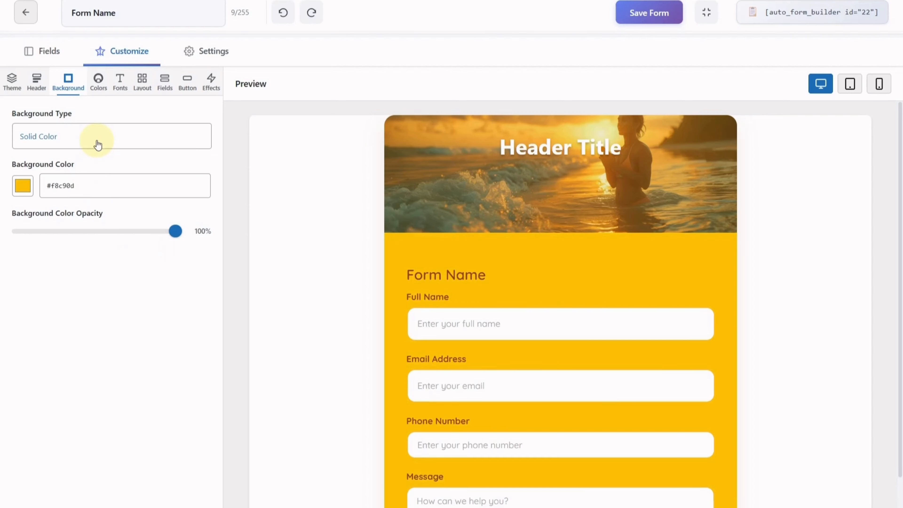
pyautogui.click(98, 144)
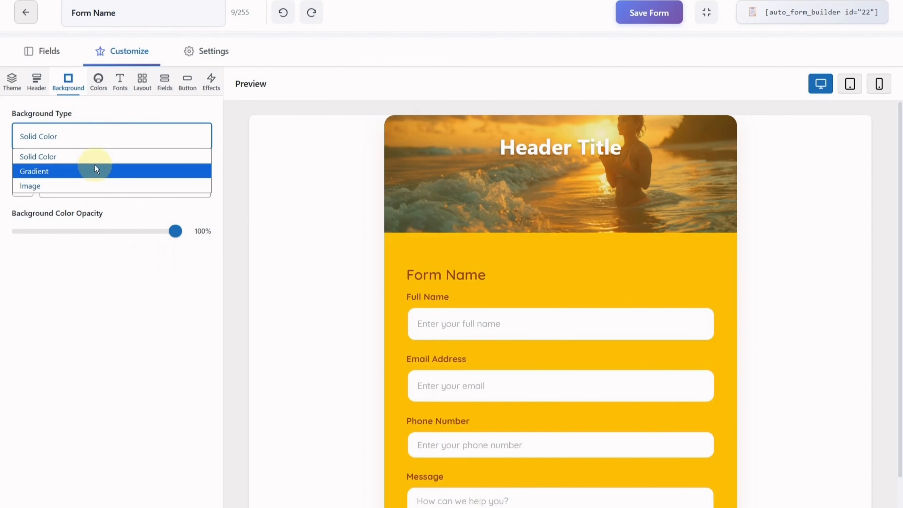
pyautogui.click(93, 171)
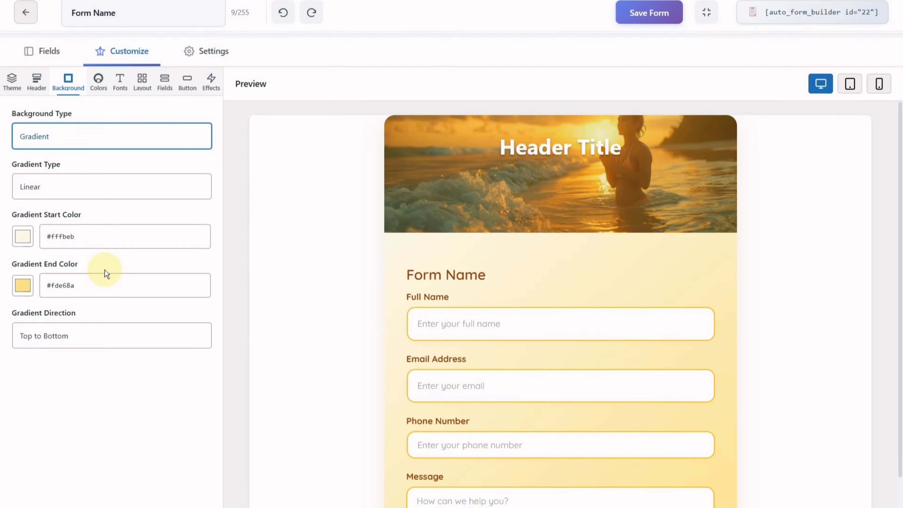
pyautogui.click(91, 190)
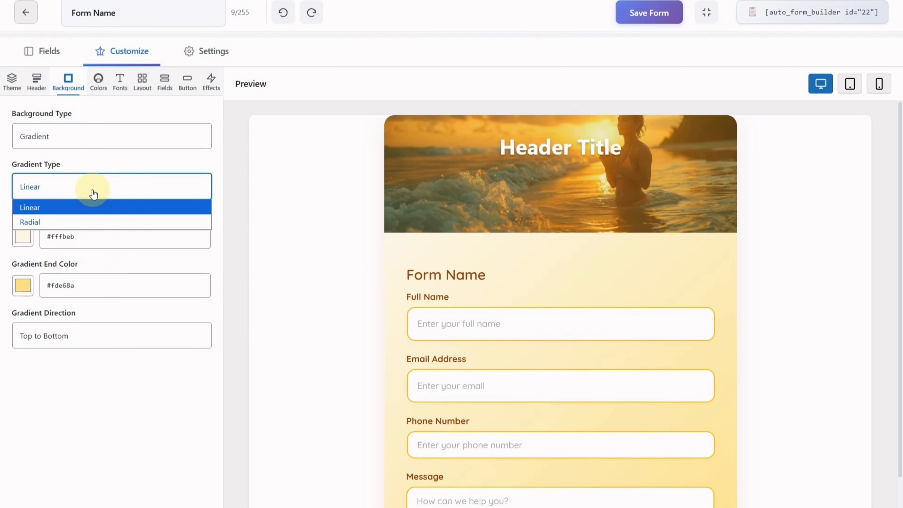
pyautogui.click(91, 222)
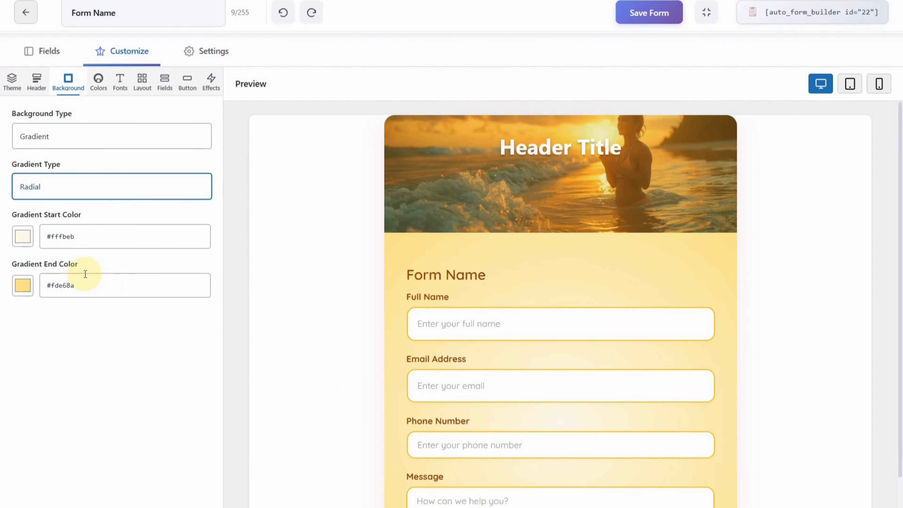
pyautogui.click(104, 194)
pyautogui.click(102, 205)
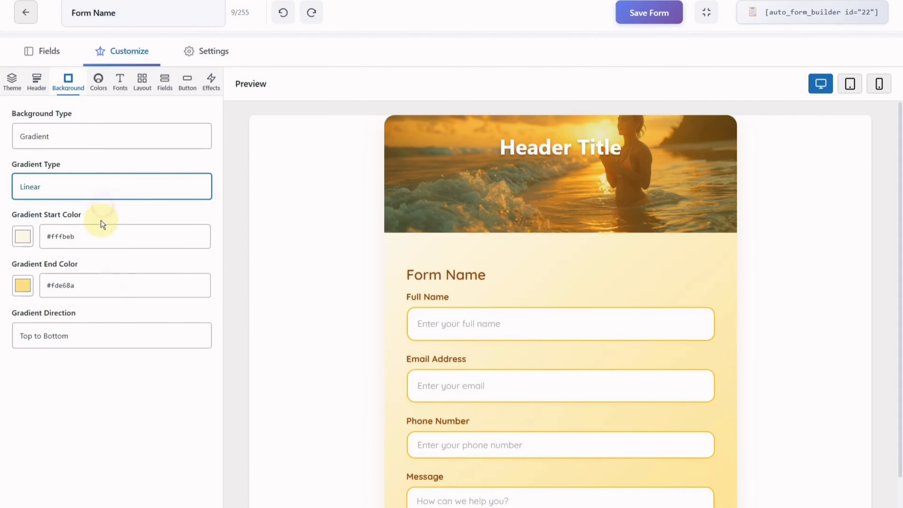
# Try the Bottom to Top gradient direction and set the direction back to Top to Bottom.
pyautogui.click(105, 344)
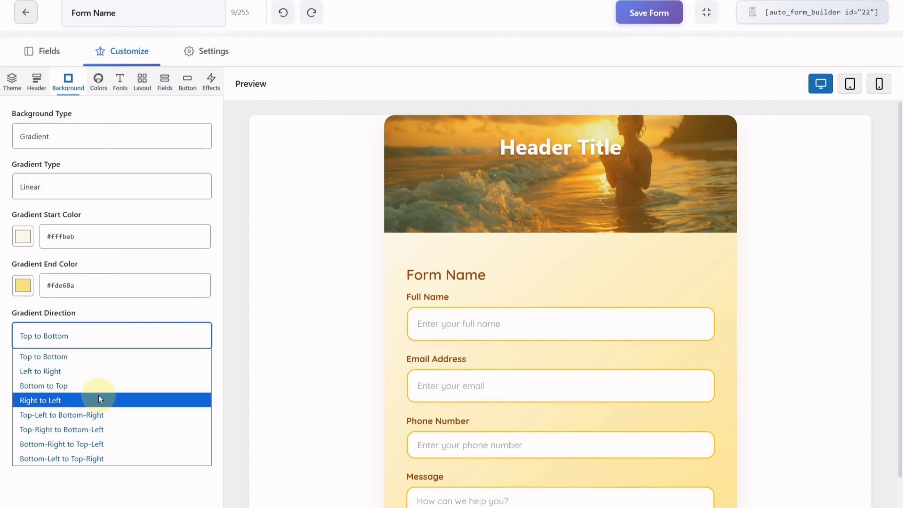
pyautogui.click(95, 385)
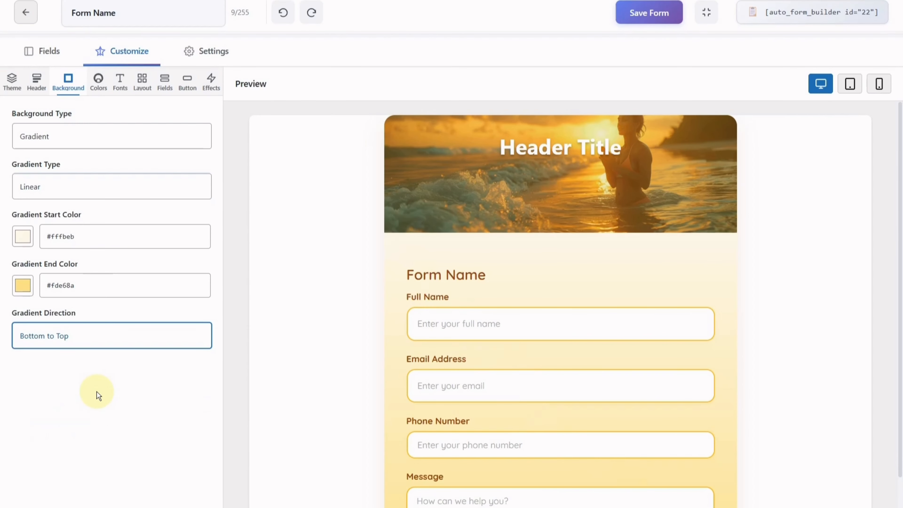
pyautogui.click(97, 343)
pyautogui.click(102, 356)
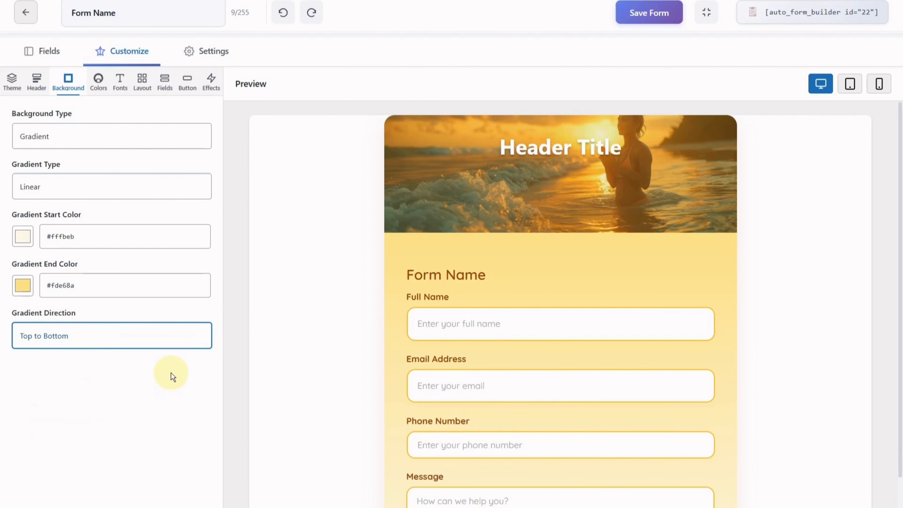
# Change the background type to Image and apply the grid pattern with 90% opacity.
pyautogui.click(90, 139)
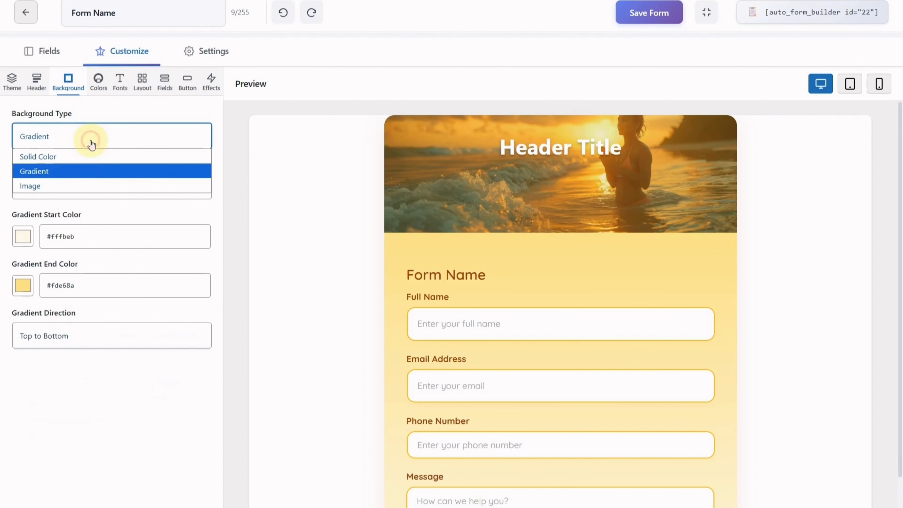
pyautogui.click(78, 180)
pyautogui.click(60, 188)
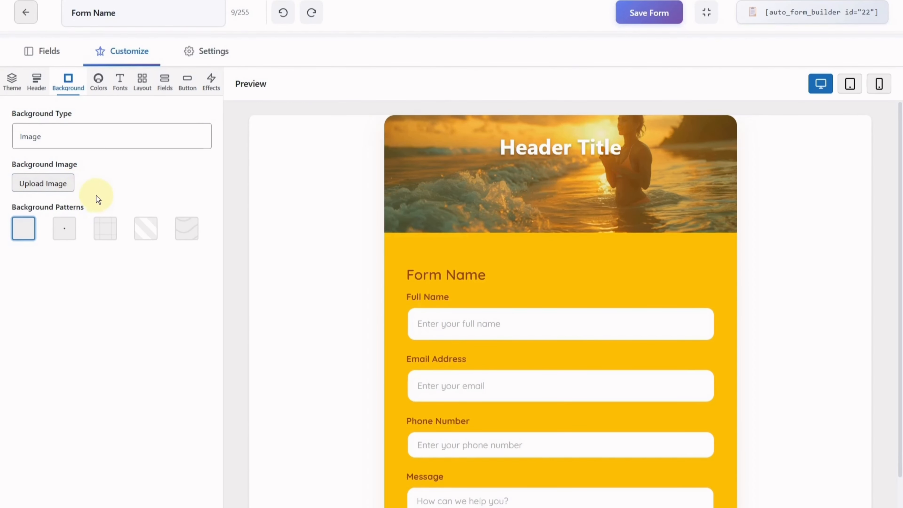
pyautogui.click(105, 228)
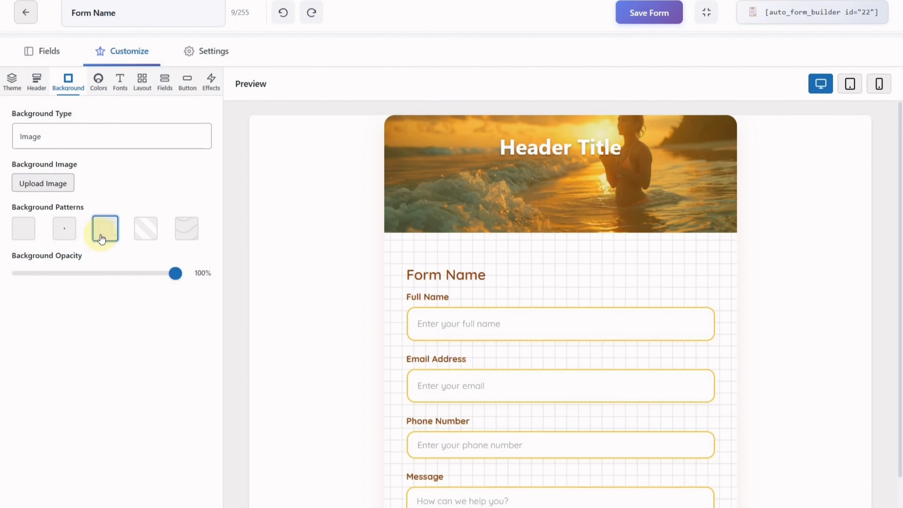
pyautogui.moveTo(174, 276); pyautogui.dragTo(160, 274)
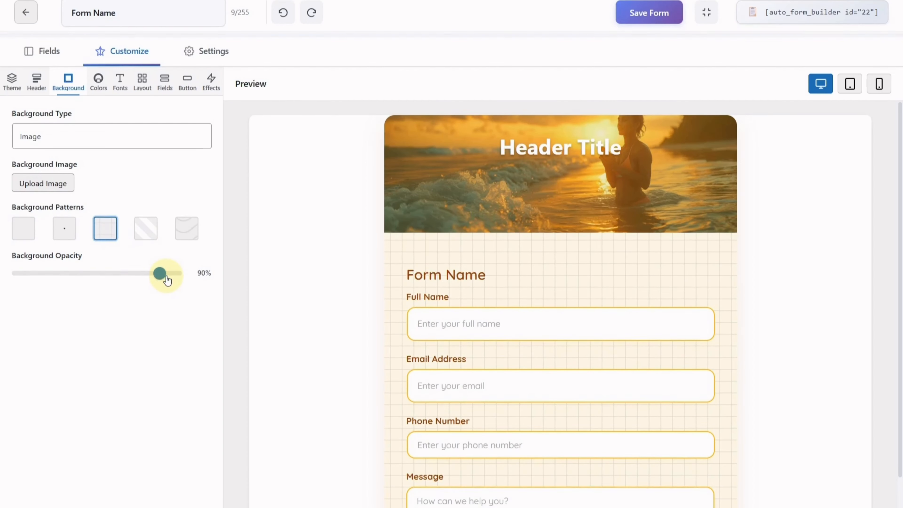
# Try the wave background pattern, then apply the dot pattern with the background opacity at 20%.
pyautogui.click(188, 237)
pyautogui.click(188, 237)
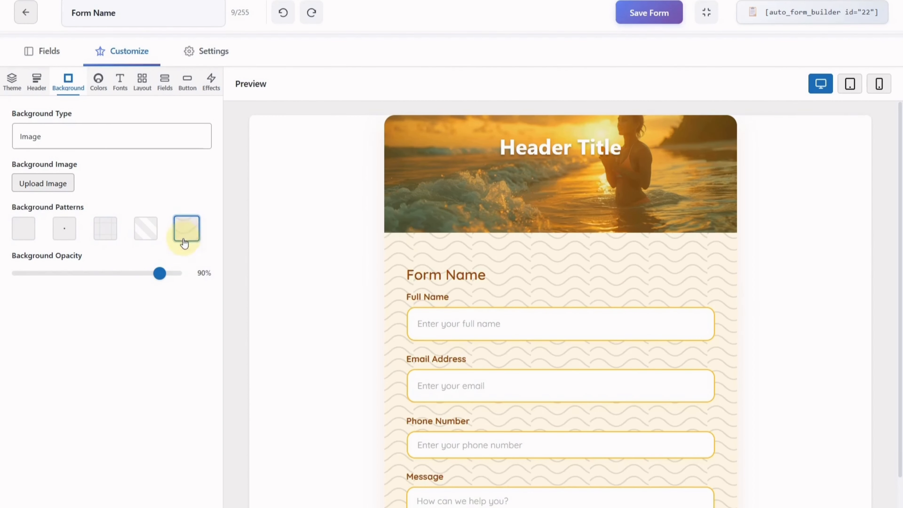
pyautogui.moveTo(159, 273); pyautogui.dragTo(49, 274)
pyautogui.click(64, 228)
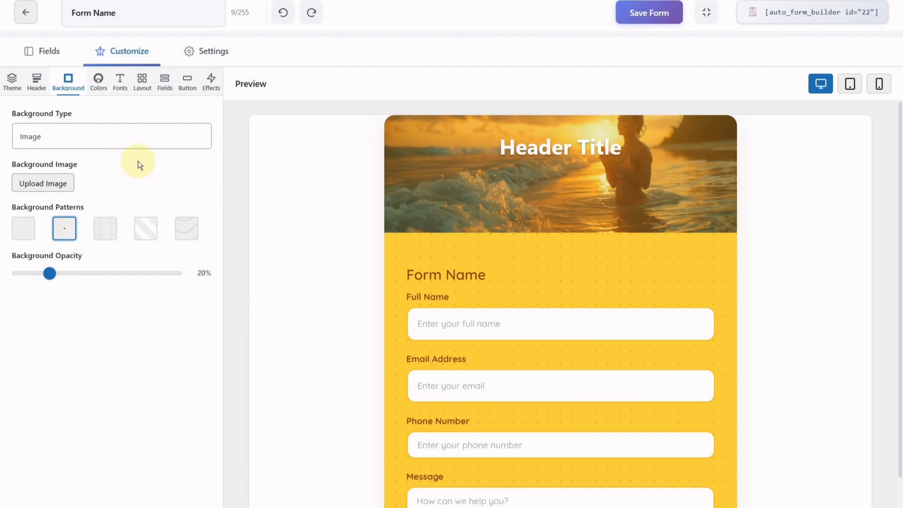
# Change the form's label color to the darker brown #602906.
pyautogui.click(101, 93)
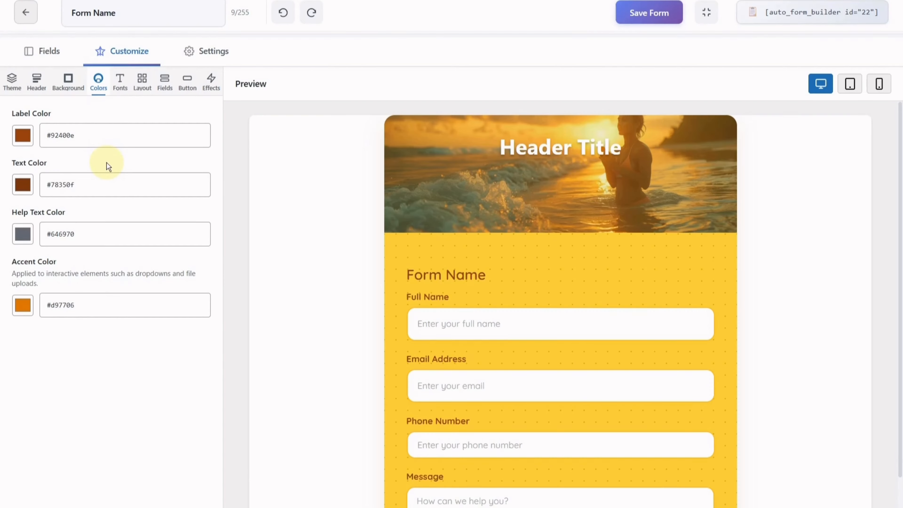
pyautogui.click(27, 138)
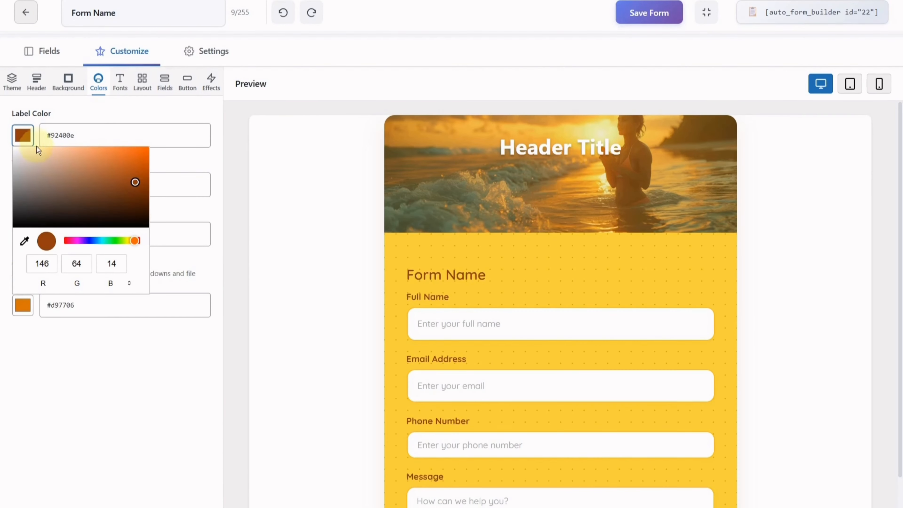
pyautogui.moveTo(135, 186); pyautogui.dragTo(139, 197)
pyautogui.click(165, 173)
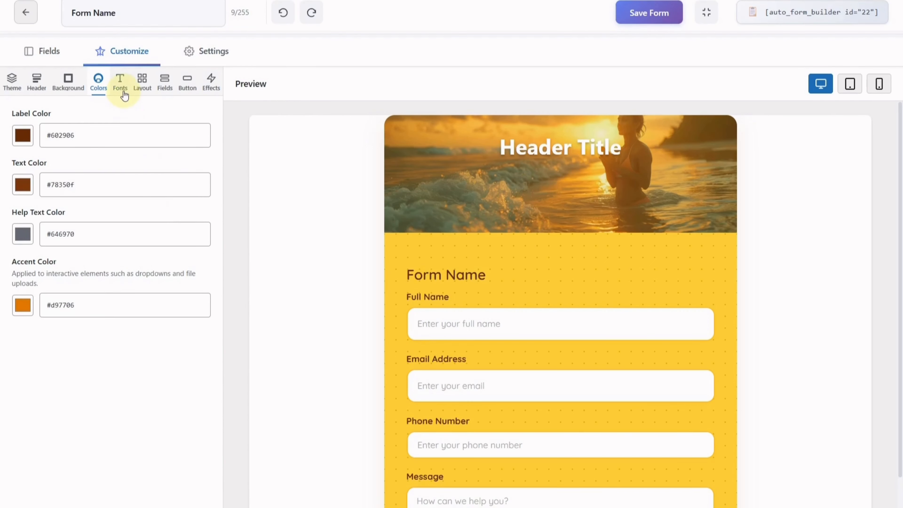
# Look at the font family choices, set the label font size to Large and check the input font size options.
pyautogui.click(121, 86)
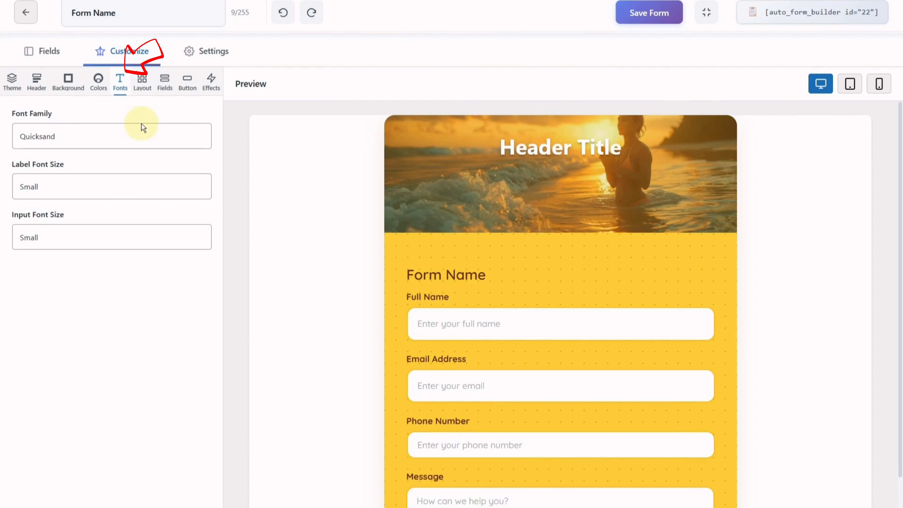
pyautogui.click(152, 136)
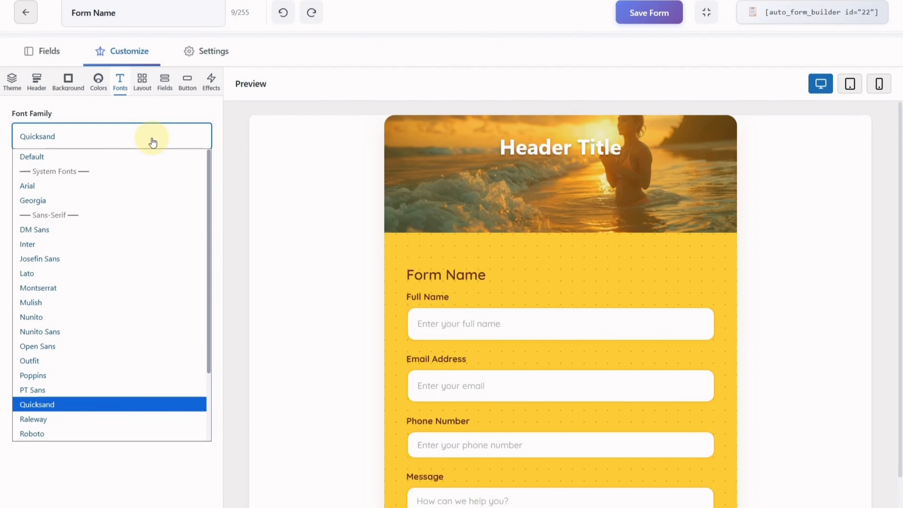
pyautogui.click(153, 143)
pyautogui.click(158, 194)
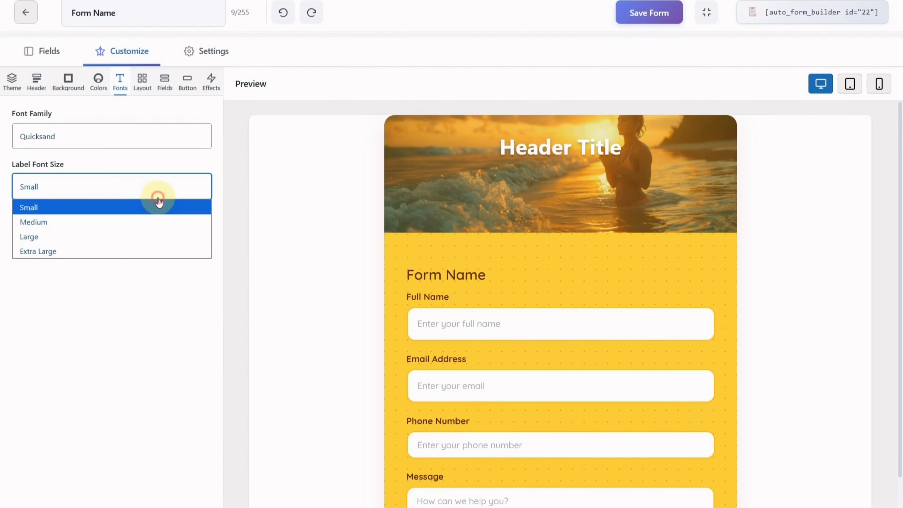
pyautogui.click(157, 221)
pyautogui.click(142, 194)
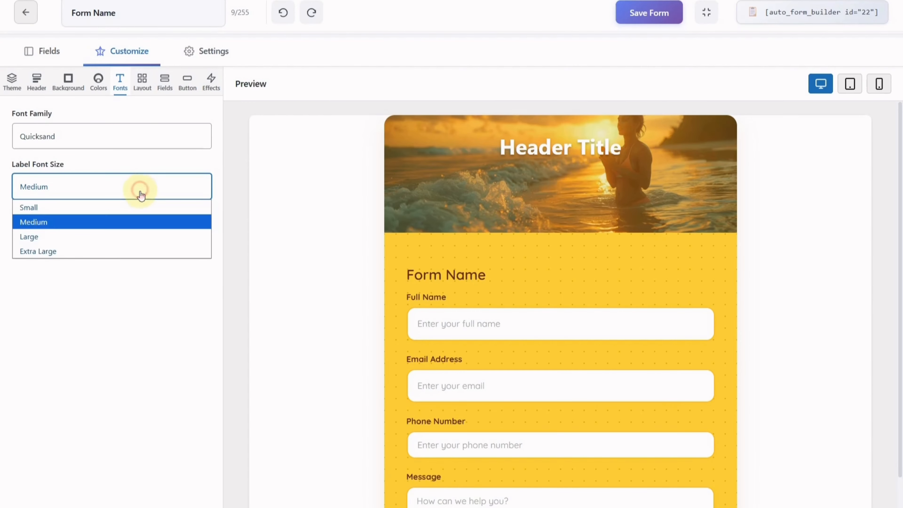
pyautogui.click(144, 236)
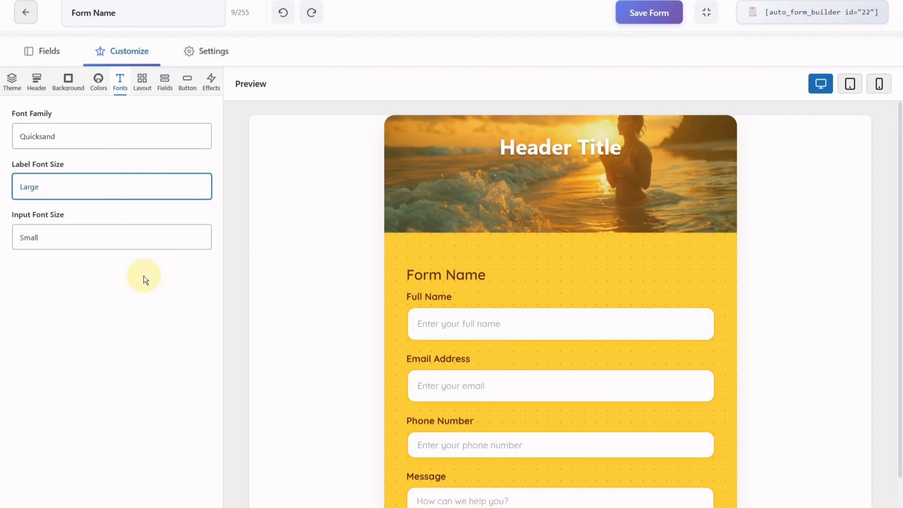
pyautogui.click(178, 249)
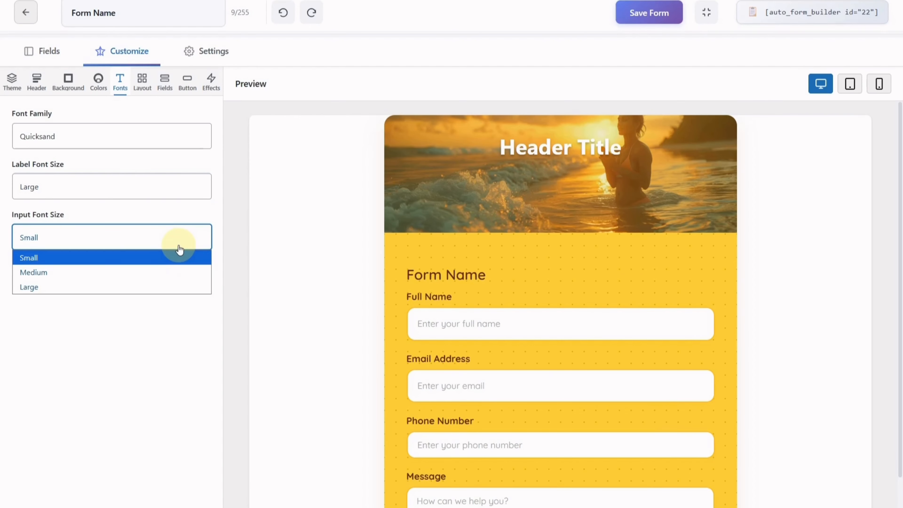
pyautogui.click(179, 250)
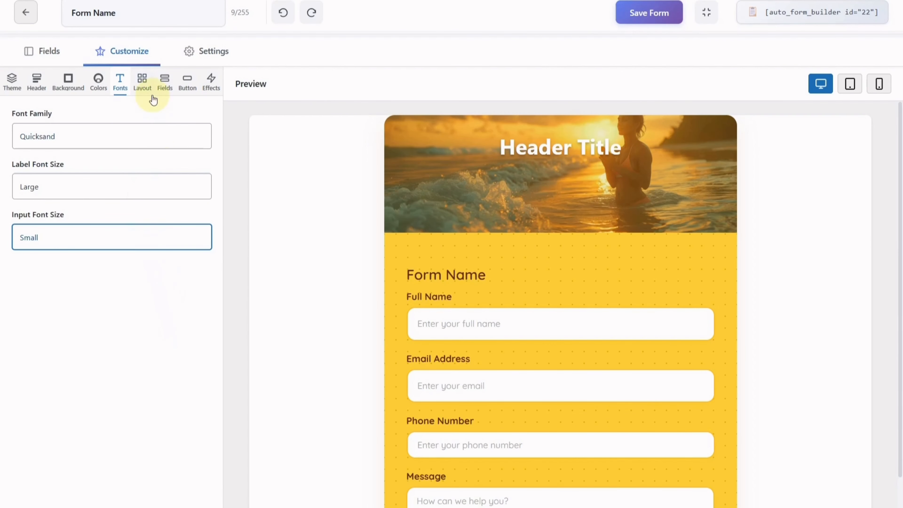
# Try the Two Columns form layout, then return the form layout to Single Column.
pyautogui.click(144, 89)
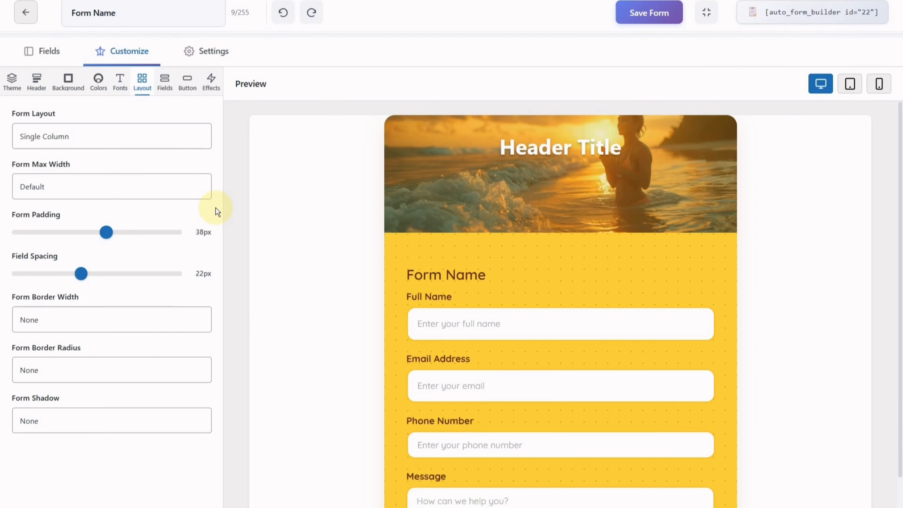
pyautogui.click(200, 144)
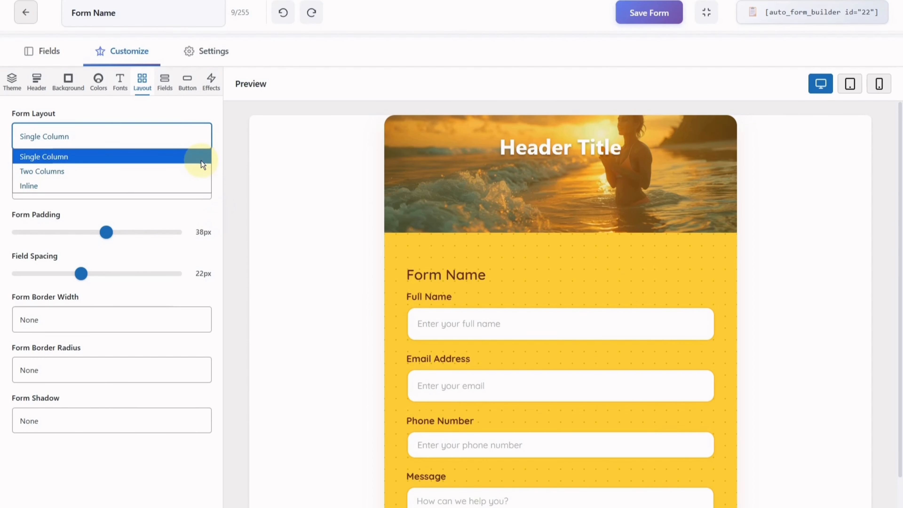
pyautogui.click(200, 169)
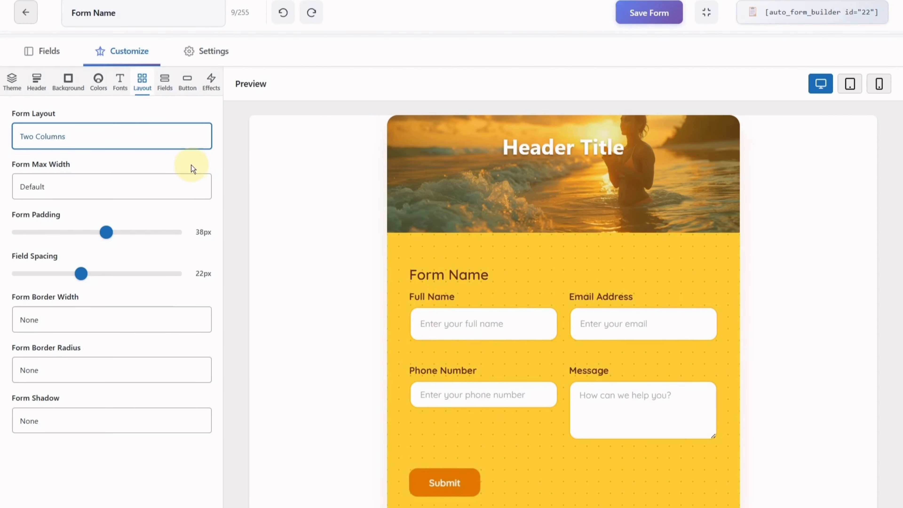
pyautogui.click(188, 146)
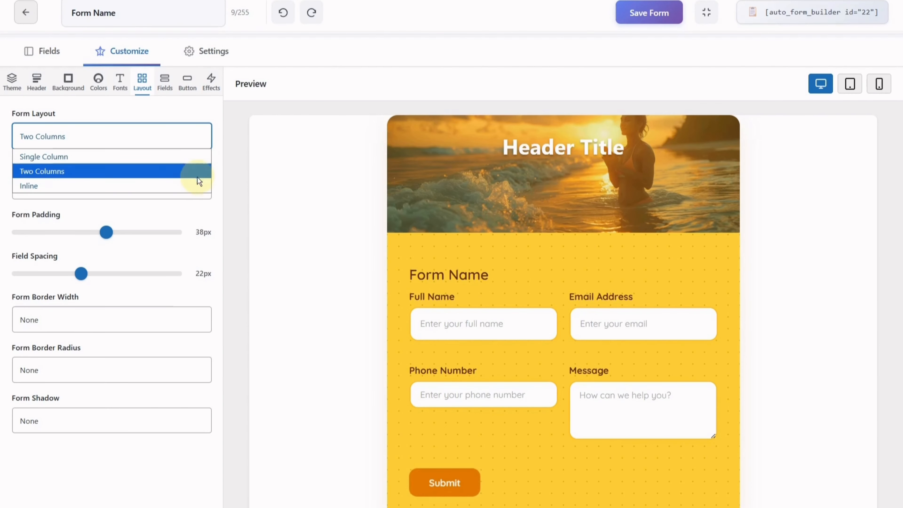
pyautogui.click(191, 161)
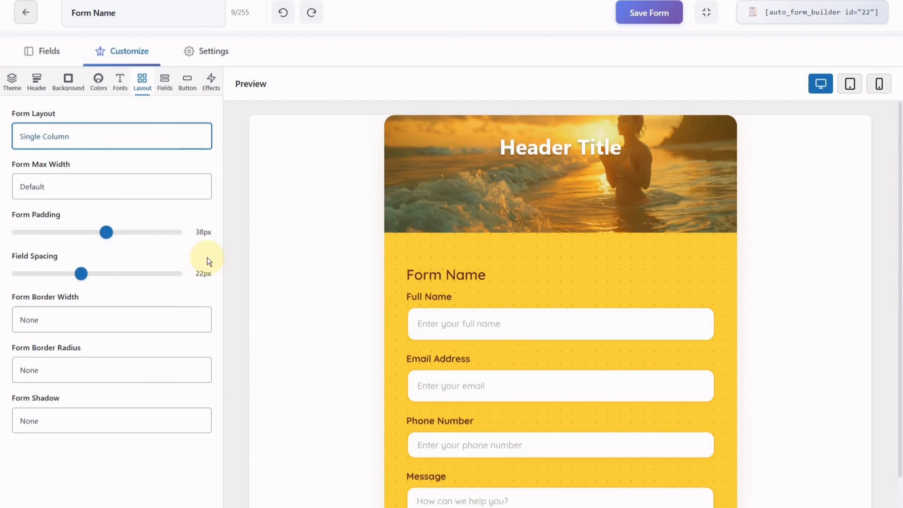
# Try the Narrow, Full Width and Wide settings for the form's maximum width, then return it to Default.
pyautogui.click(192, 196)
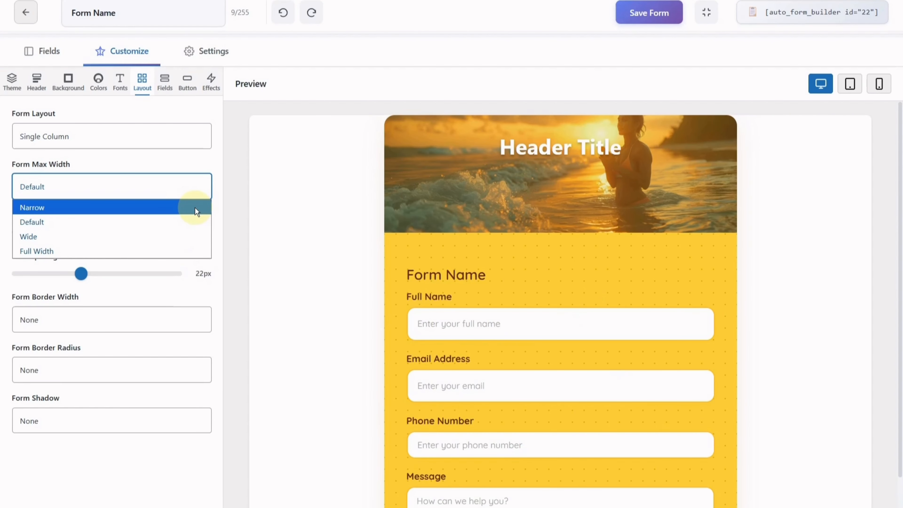
pyautogui.click(194, 208)
pyautogui.click(177, 190)
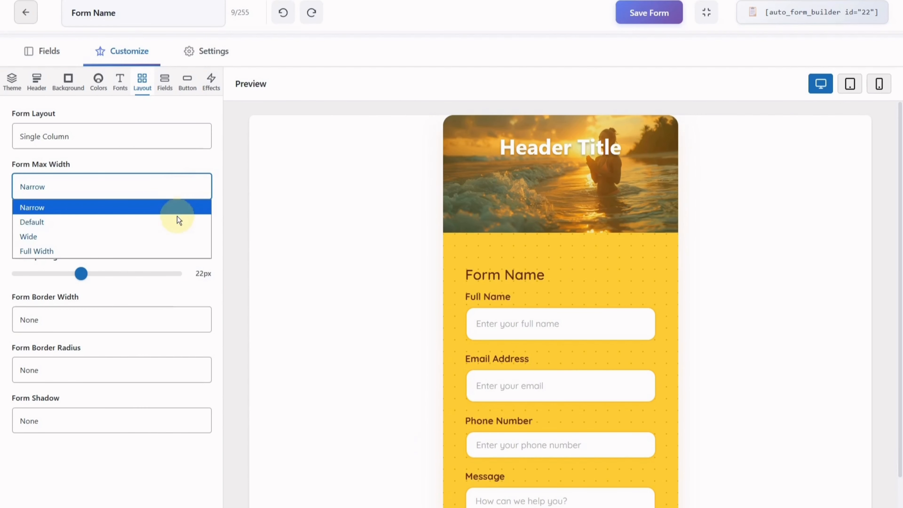
pyautogui.click(177, 250)
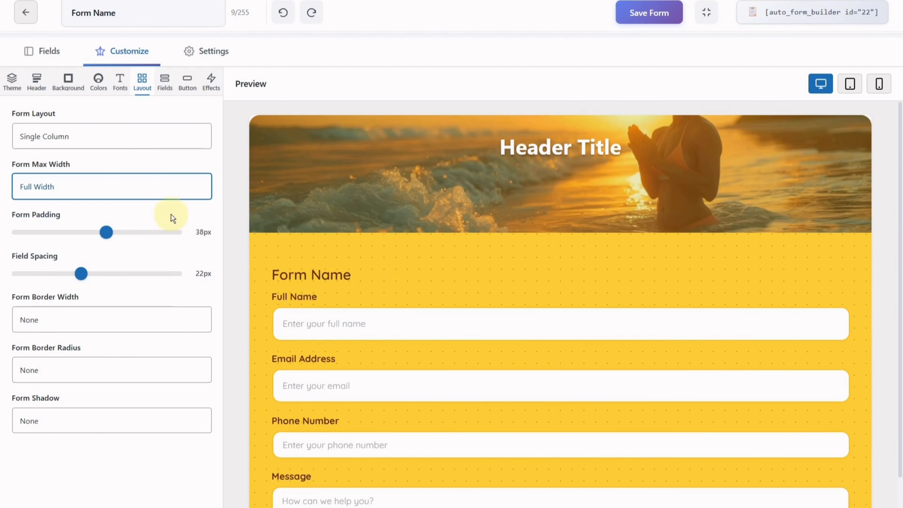
pyautogui.click(171, 198)
pyautogui.click(164, 235)
pyautogui.click(161, 187)
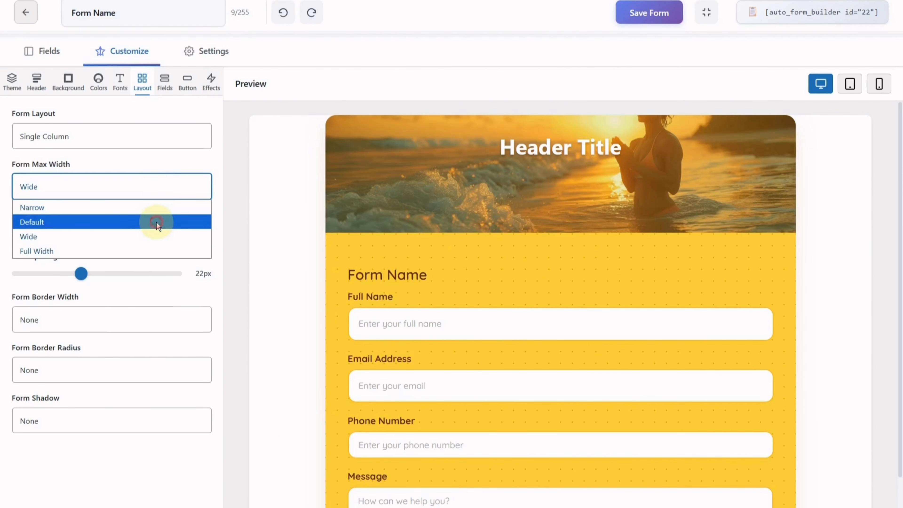
pyautogui.click(156, 222)
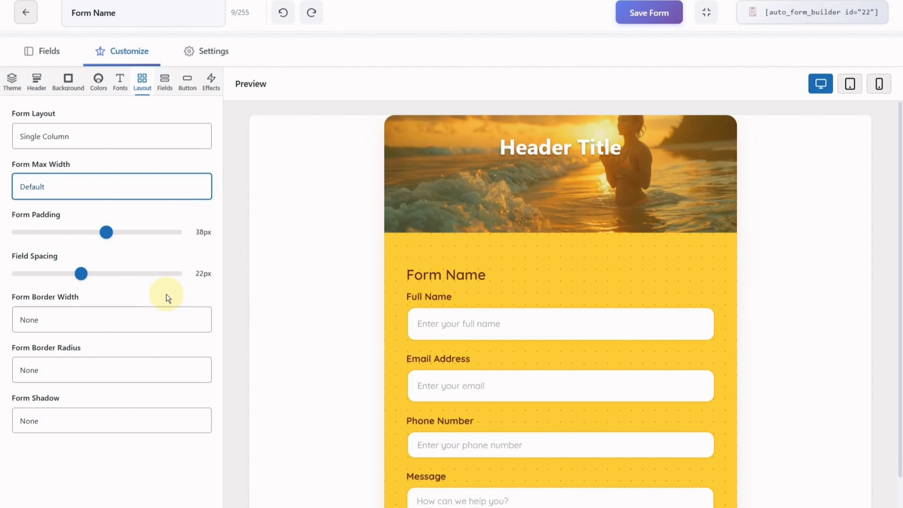
# Set the form padding to 41px and the field spacing to 10px.
pyautogui.moveTo(108, 241)
pyautogui.mouseDown()
pyautogui.moveTo(177, 237)
pyautogui.moveTo(6, 237)
pyautogui.moveTo(115, 233)
pyautogui.mouseUp()
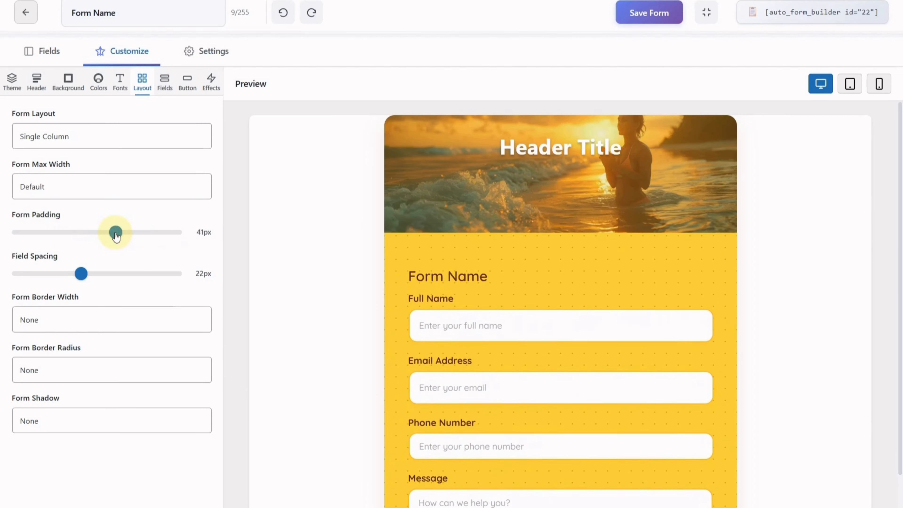
pyautogui.moveTo(81, 273); pyautogui.dragTo(20, 272)
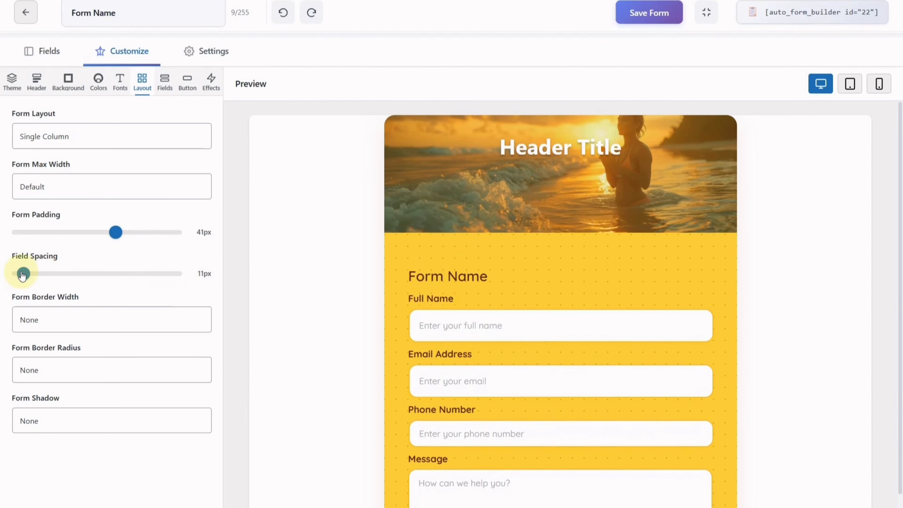
# Give the form a 3px border in black (#000000).
pyautogui.click(136, 321)
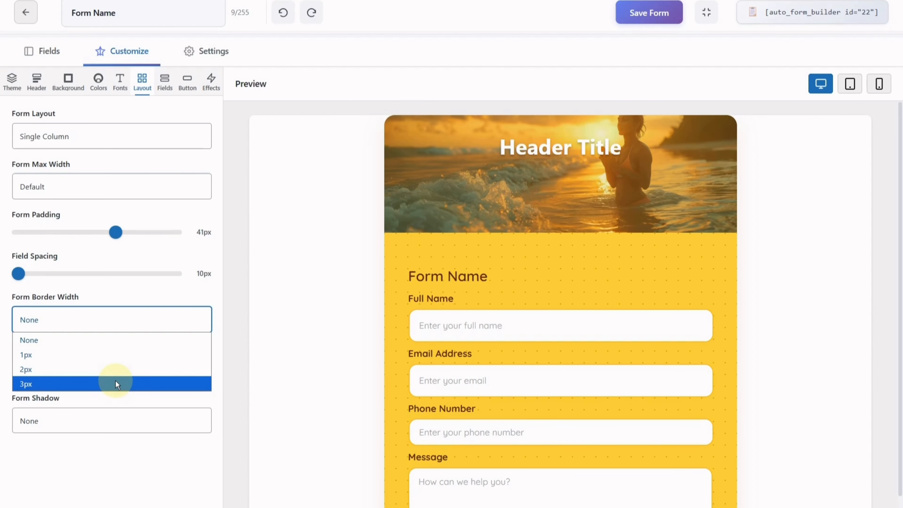
pyautogui.click(115, 381)
pyautogui.click(23, 369)
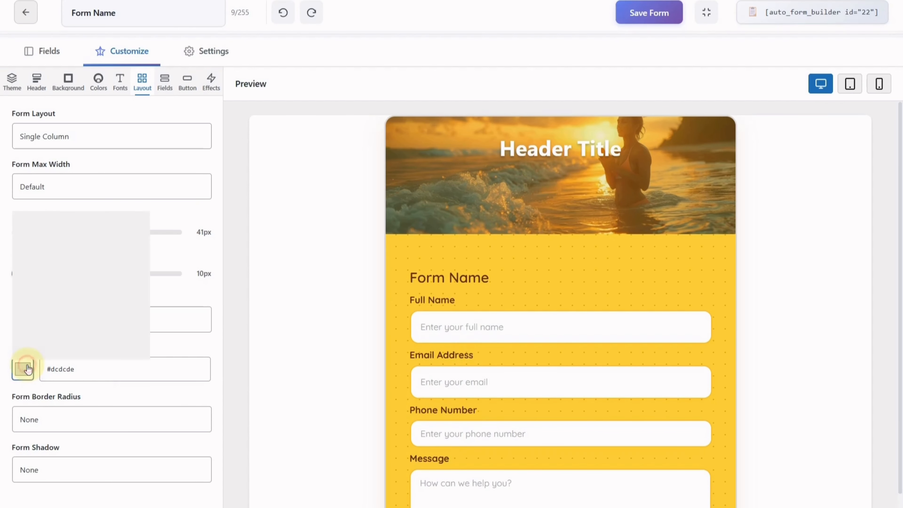
pyautogui.moveTo(84, 309); pyautogui.dragTo(125, 306)
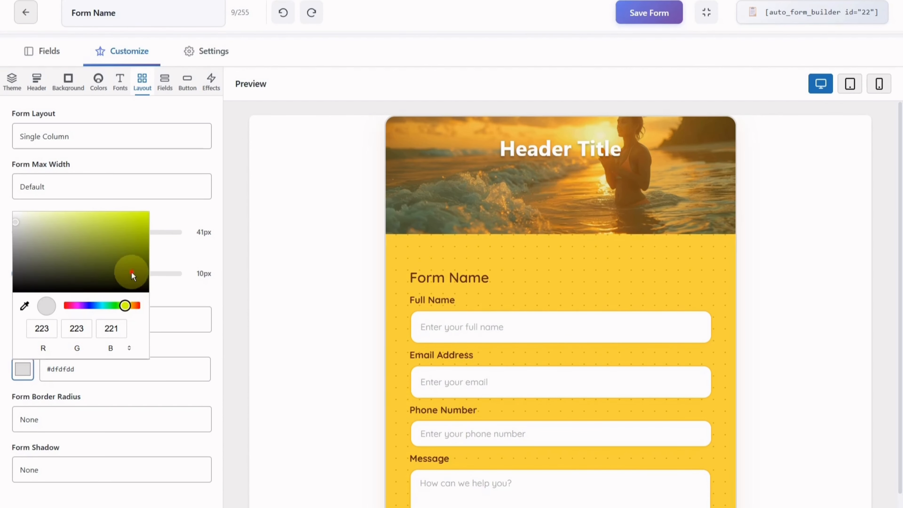
pyautogui.moveTo(132, 268); pyautogui.dragTo(142, 293)
pyautogui.click(180, 344)
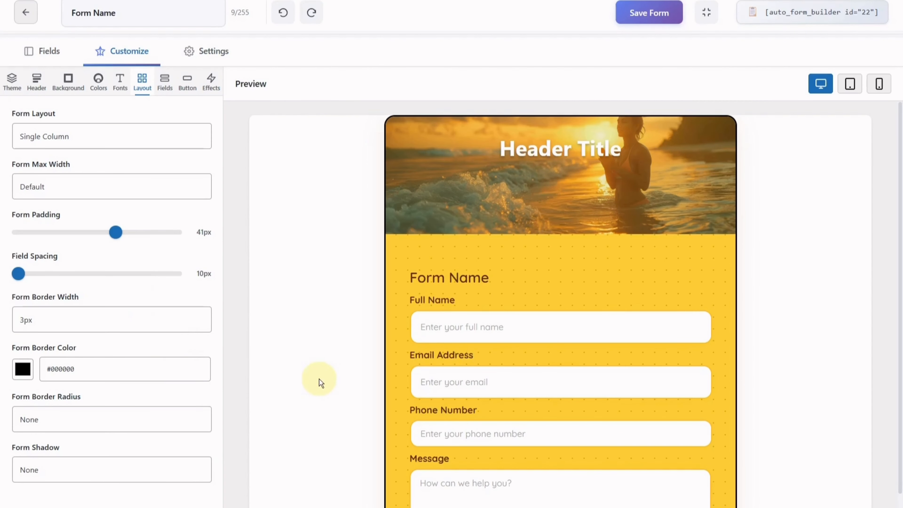
# Set the form border radius to Large (12px) and the form shadow to Extra Large.
pyautogui.click(184, 419)
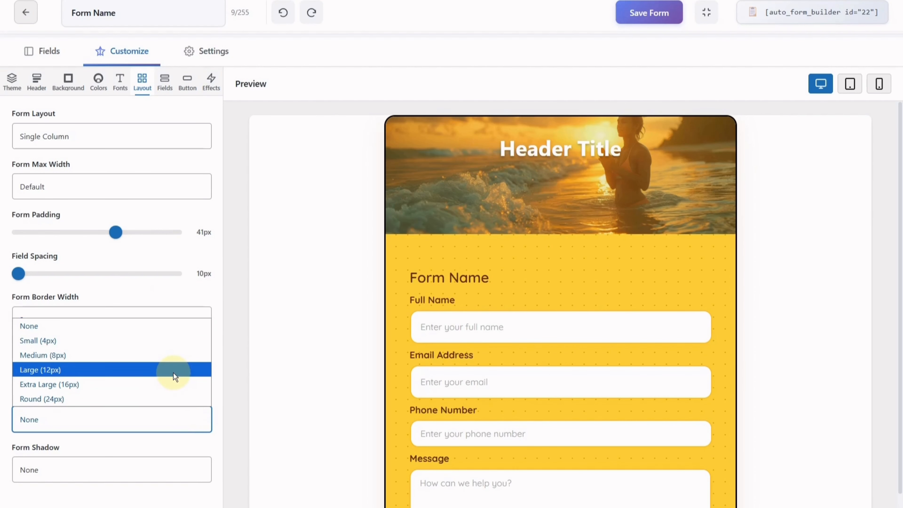
pyautogui.click(173, 371)
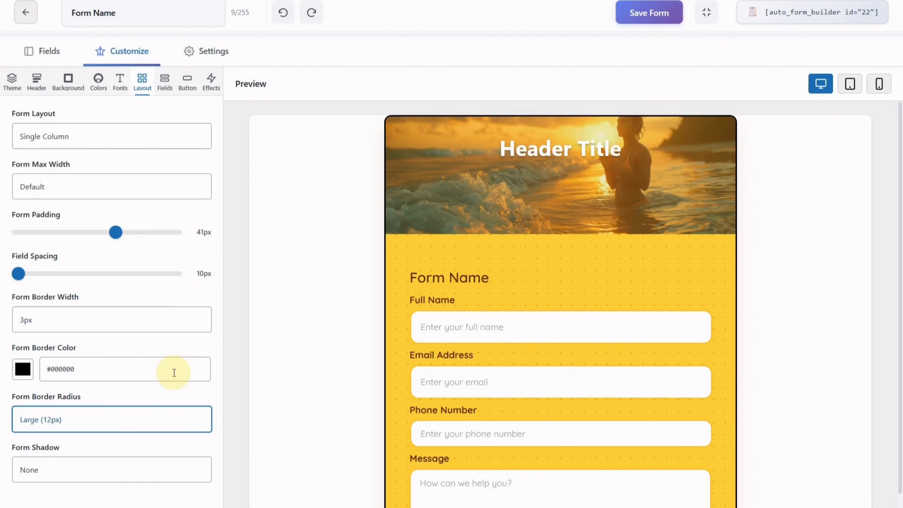
pyautogui.click(162, 479)
pyautogui.click(155, 451)
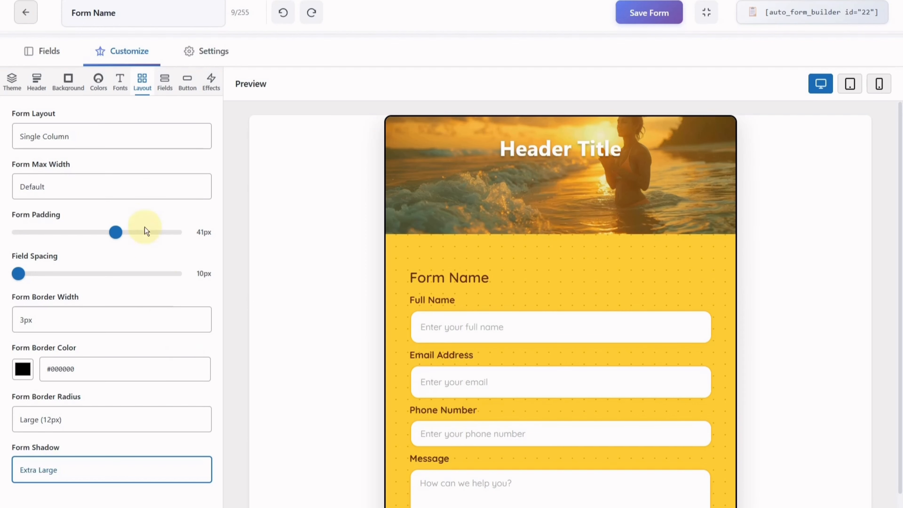
# Keep the field background type as Solid Color, then set the field border radius to 10px and the field shadow to Medium.
pyautogui.click(163, 93)
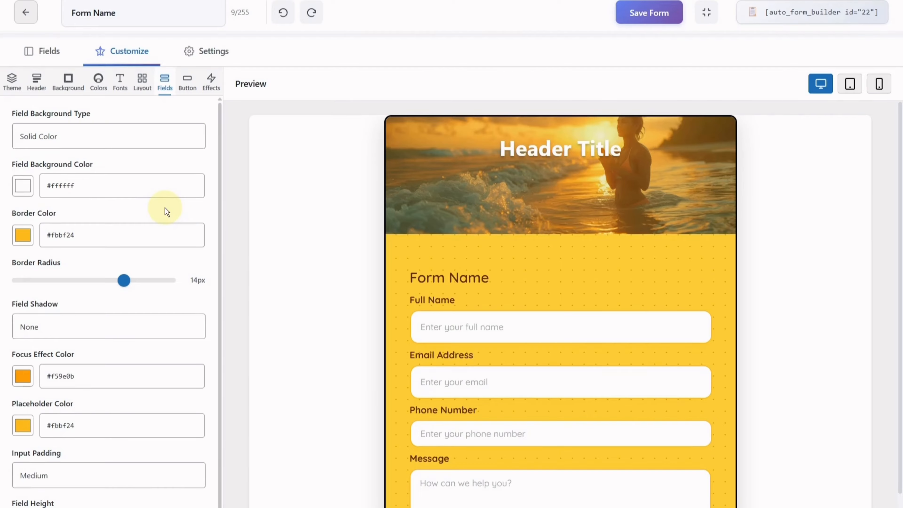
pyautogui.click(188, 139)
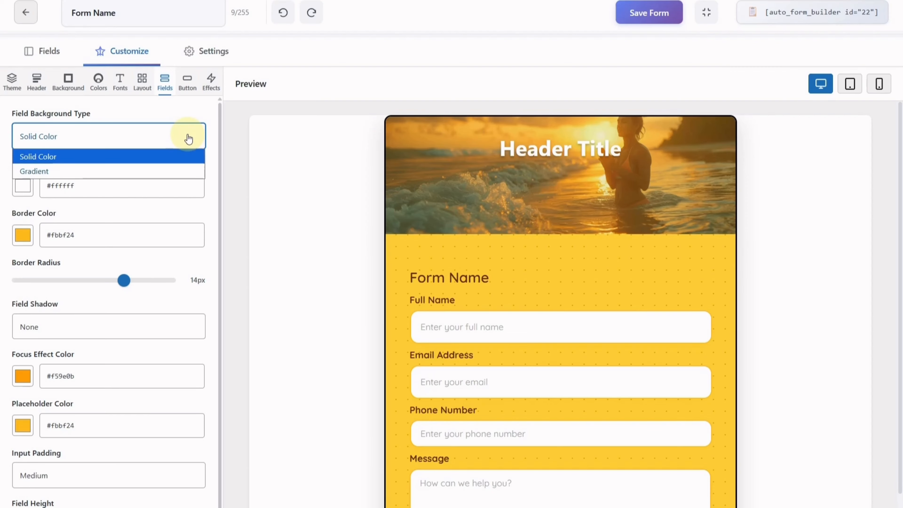
pyautogui.click(194, 154)
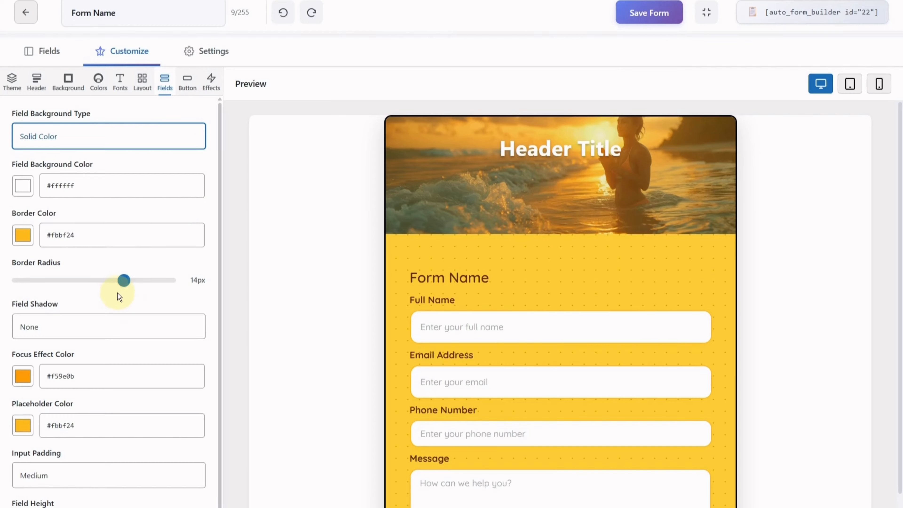
pyautogui.moveTo(123, 281); pyautogui.dragTo(97, 284)
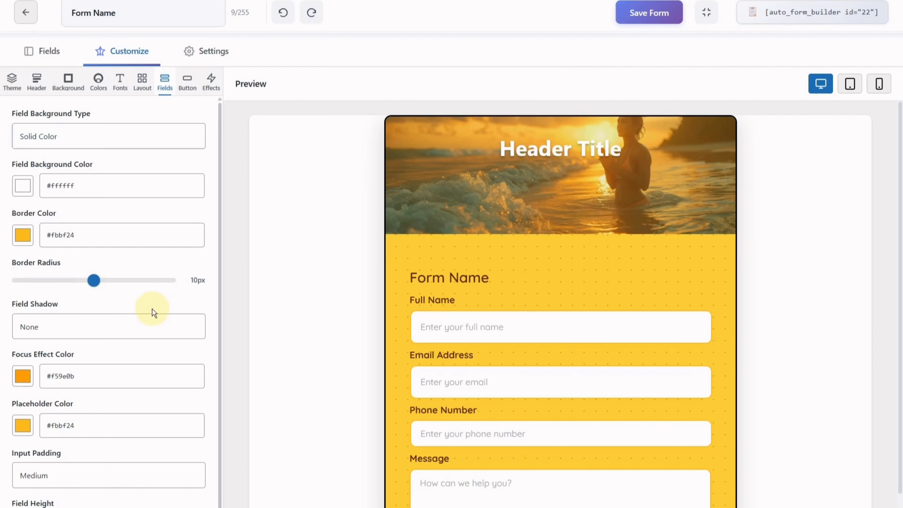
pyautogui.scroll(-1, 151, 309)
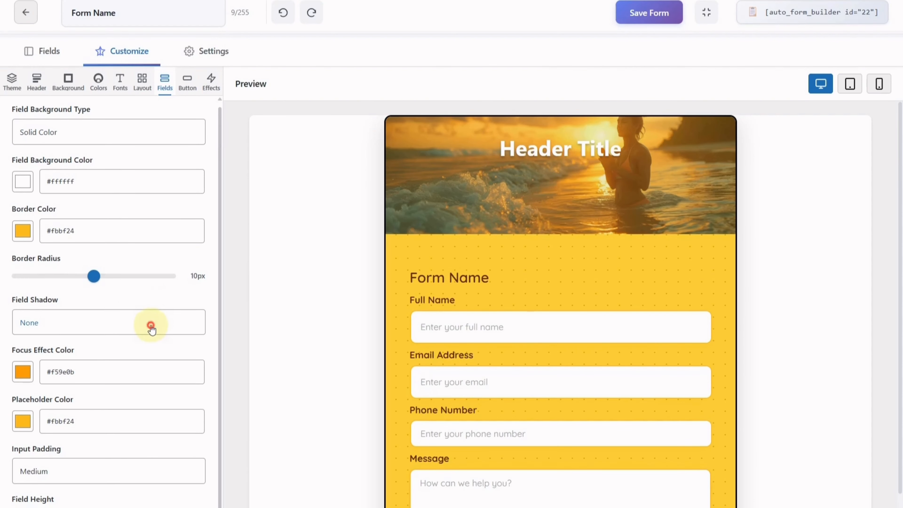
pyautogui.click(149, 322)
pyautogui.click(141, 371)
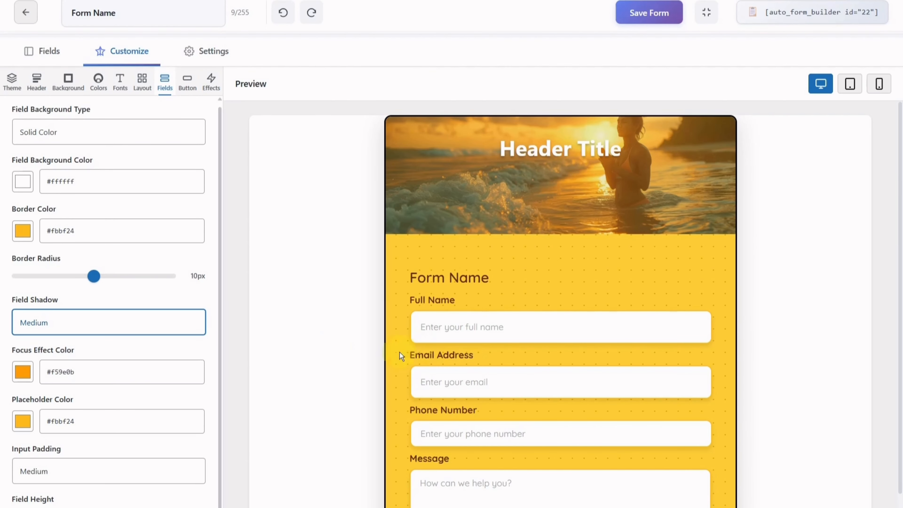
pyautogui.click(208, 386)
pyautogui.rightClick(208, 387)
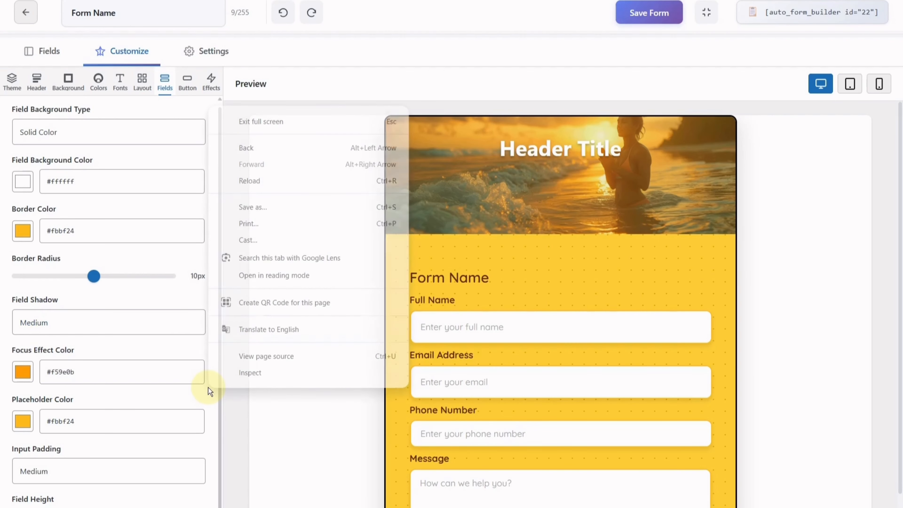
pyautogui.click(208, 387)
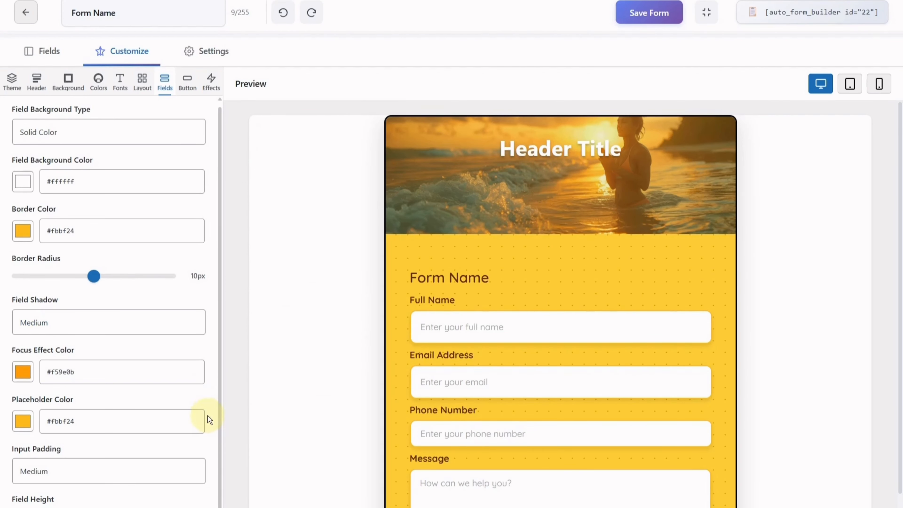
# Try the Extra Large (64px) field height, then return it to Auto (based on padding).
pyautogui.click(188, 470)
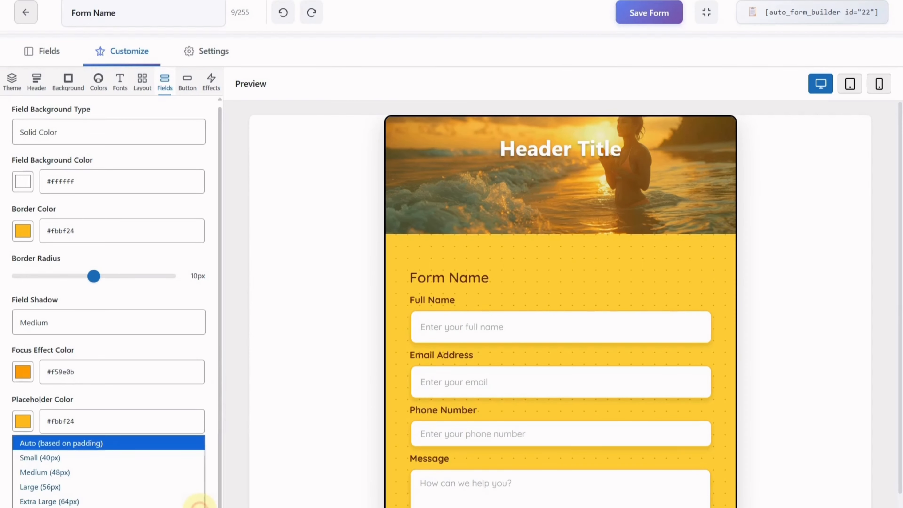
pyautogui.click(194, 501)
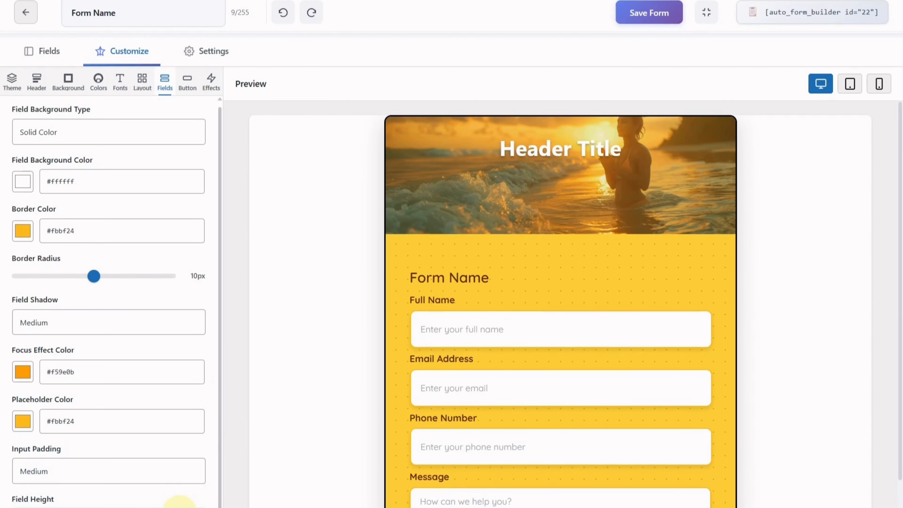
pyautogui.click(179, 502)
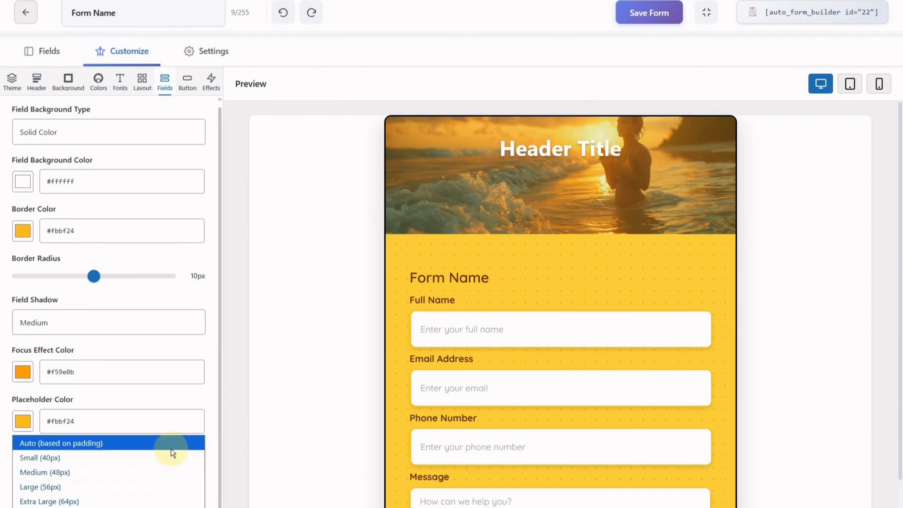
pyautogui.click(171, 449)
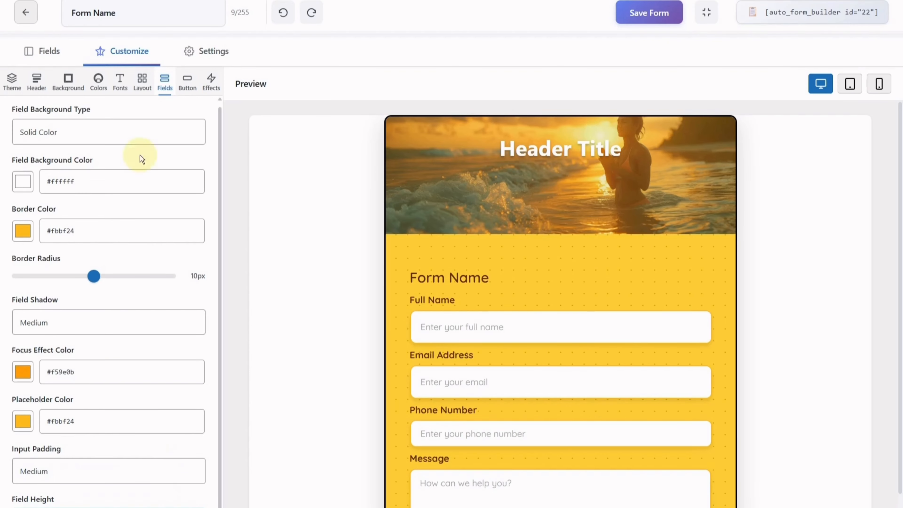
# Change the field background type to Gradient and set the gradient start color to dark blue #052648.
pyautogui.click(153, 125)
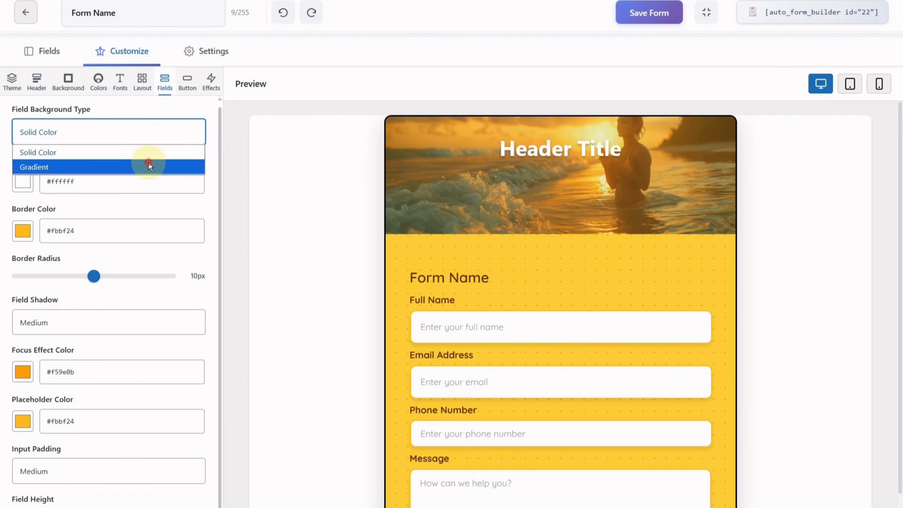
pyautogui.click(148, 163)
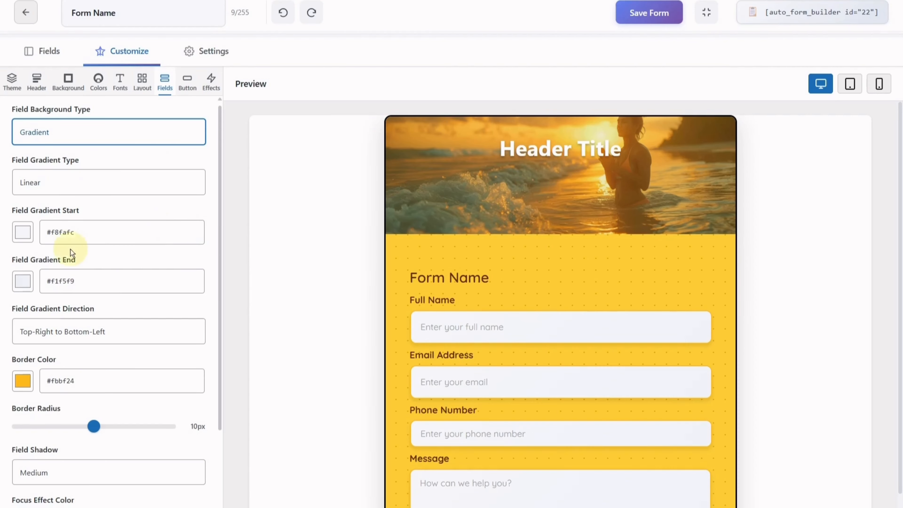
pyautogui.click(23, 239)
pyautogui.moveTo(116, 320); pyautogui.dragTo(155, 296)
pyautogui.click(179, 263)
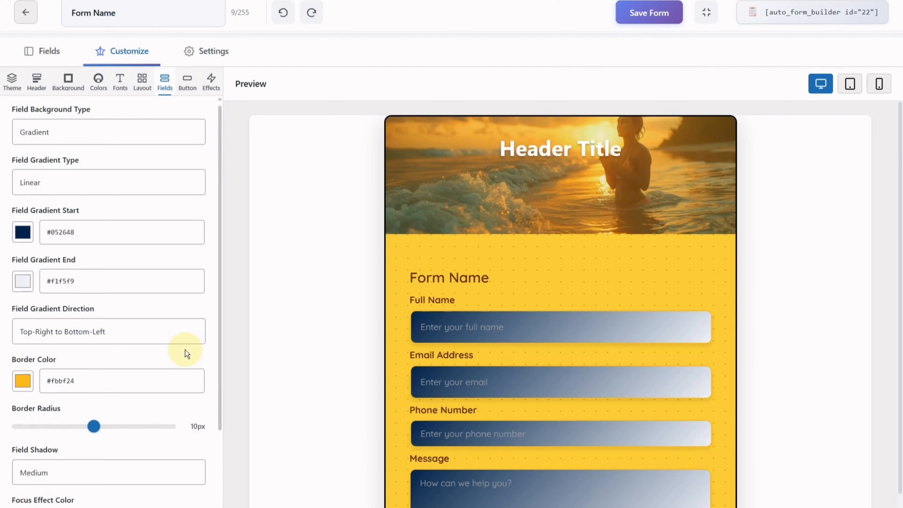
pyautogui.scroll(-4, 185, 350)
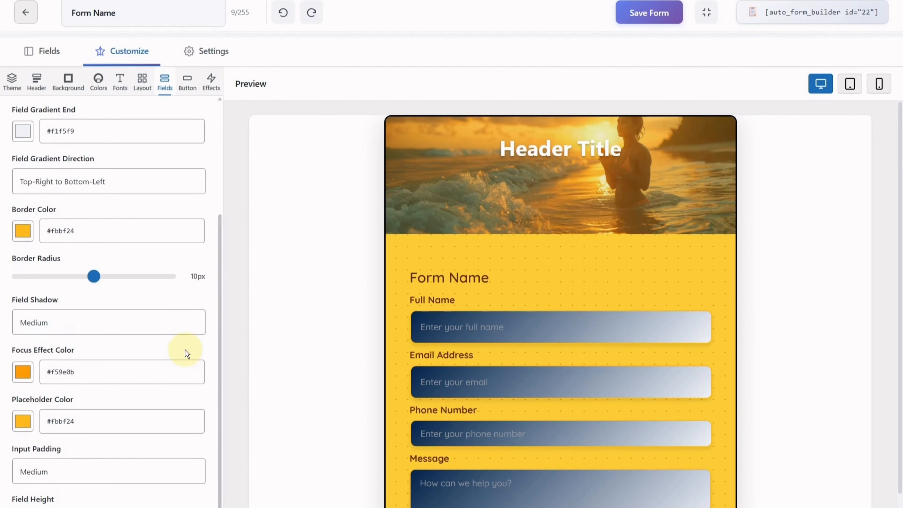
# Return the field background type to Solid Color.
pyautogui.scroll(4, 185, 349)
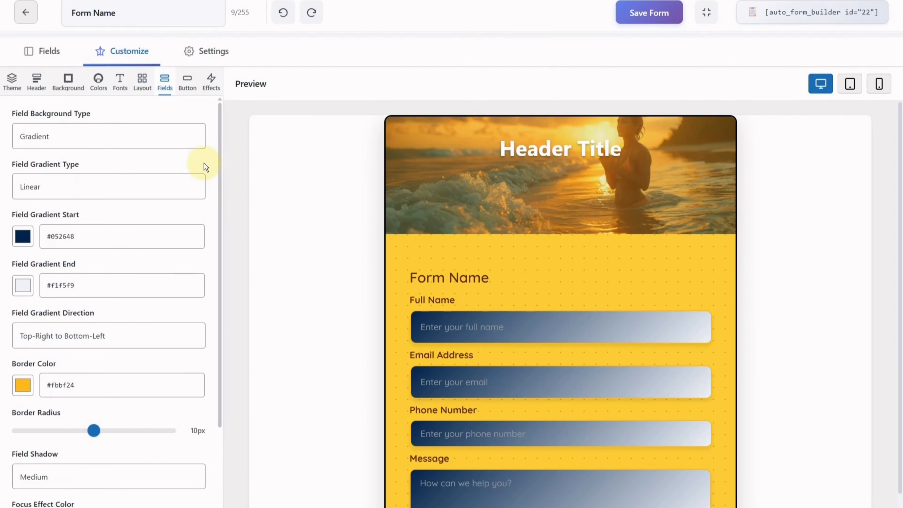
pyautogui.click(94, 152)
pyautogui.click(101, 154)
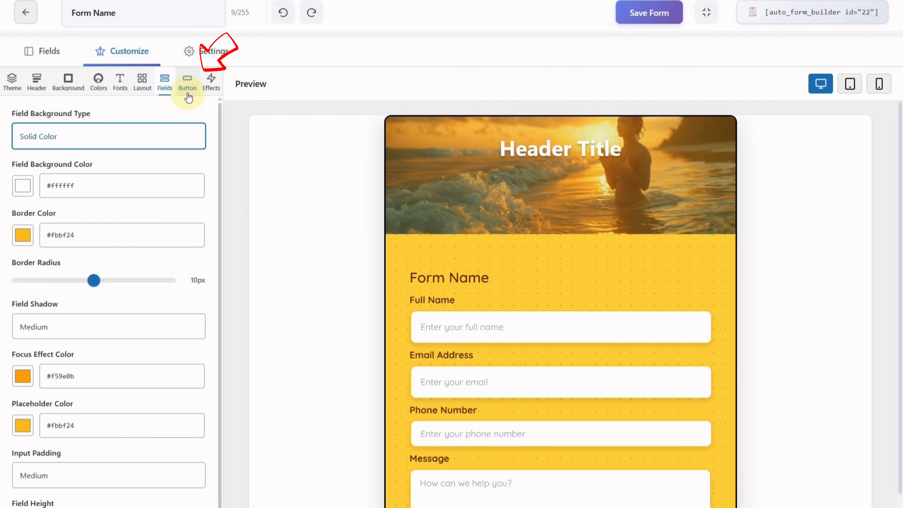
# Change the form's submit button text to "Change it to anything you like!".
pyautogui.click(188, 85)
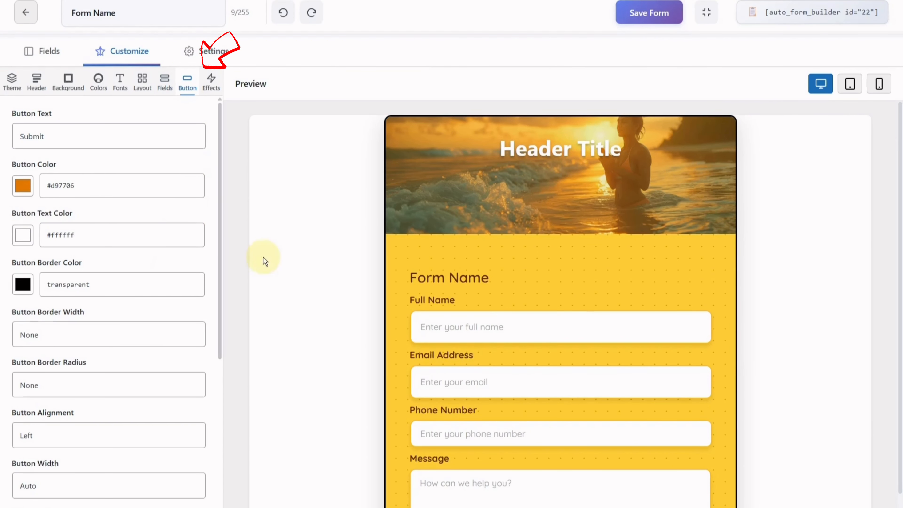
pyautogui.scroll(-1, 356, 324)
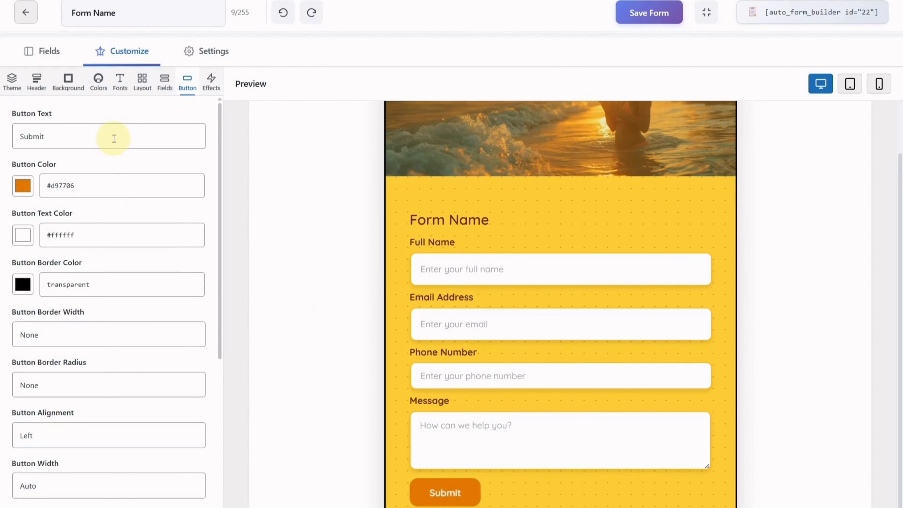
pyautogui.click(114, 139)
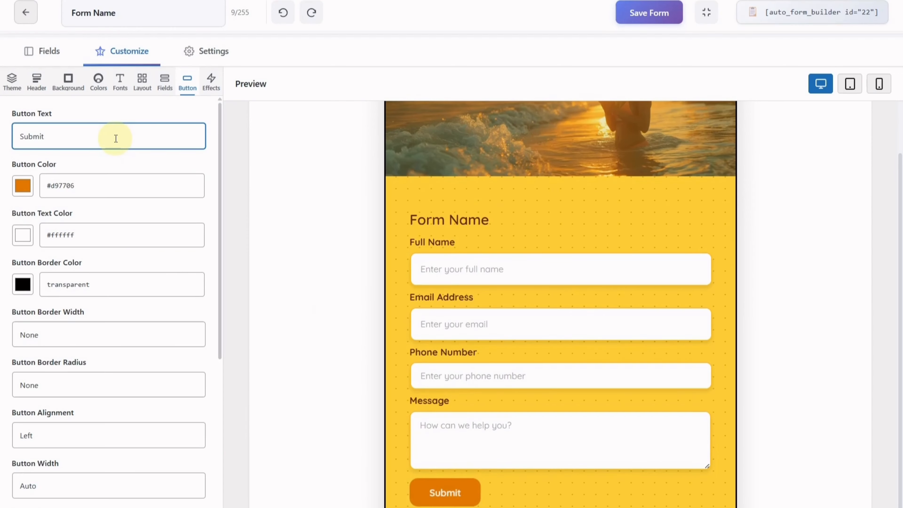
pyautogui.hotkey('ctrl', 'a')
pyautogui.write('Cha')
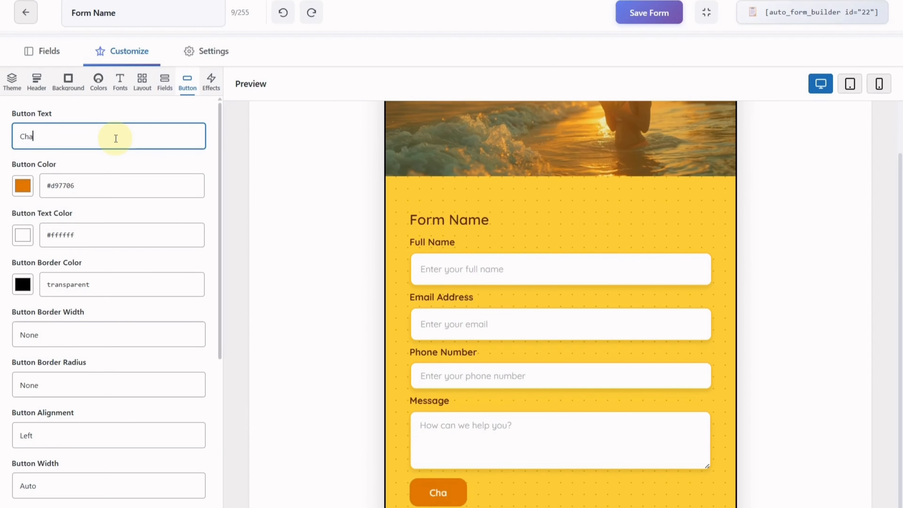
pyautogui.write('ng')
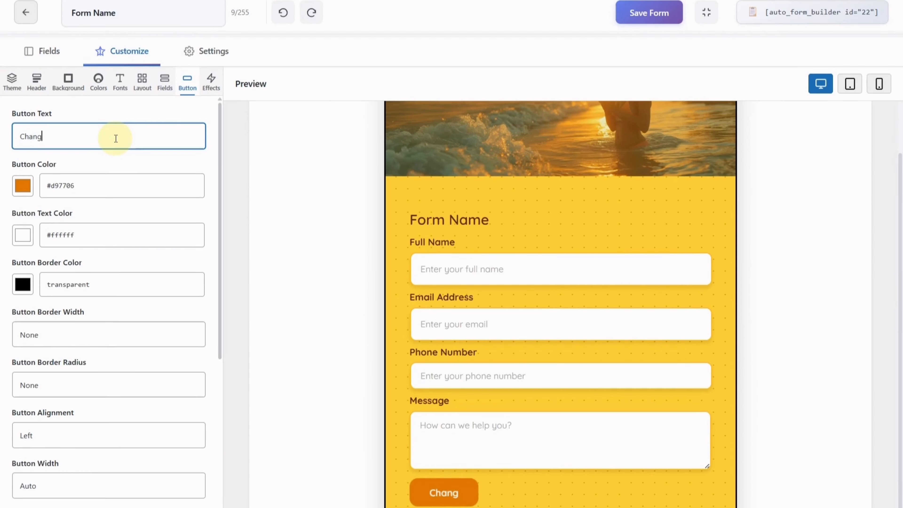
pyautogui.write('e it anything')
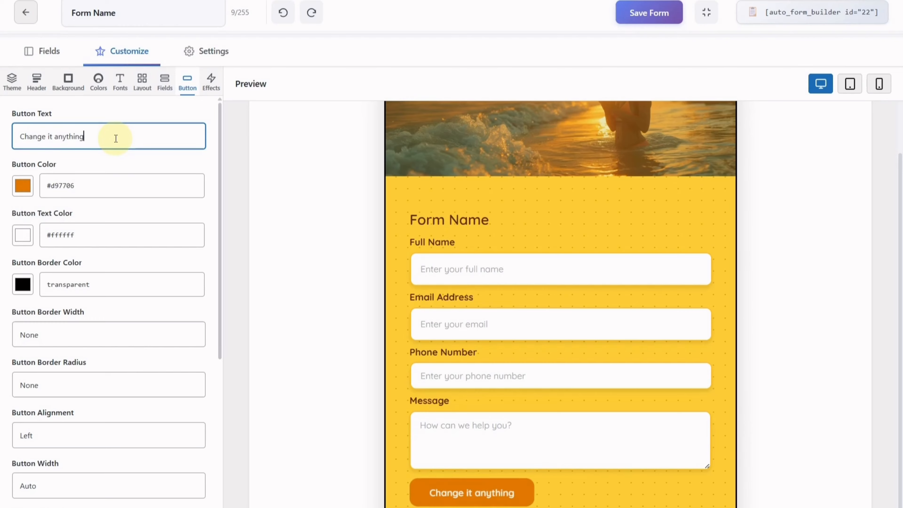
pyautogui.write(' you like!')
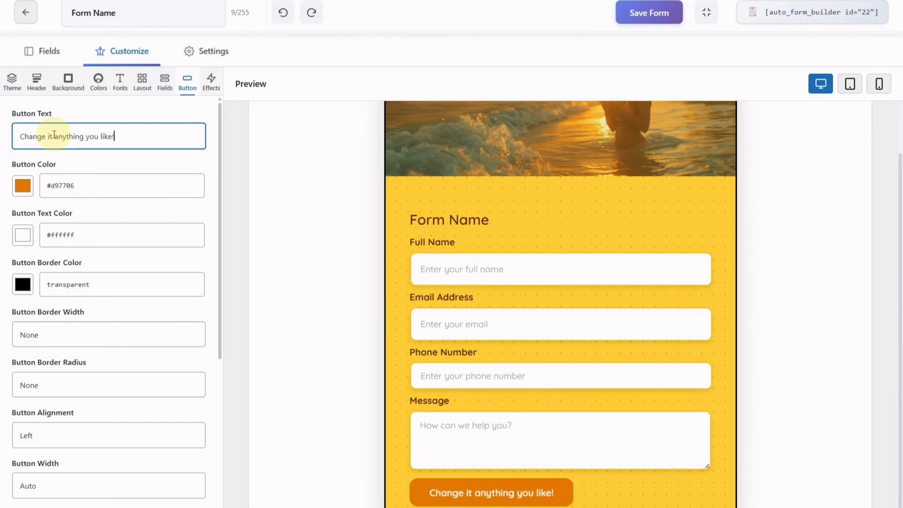
pyautogui.write('to')
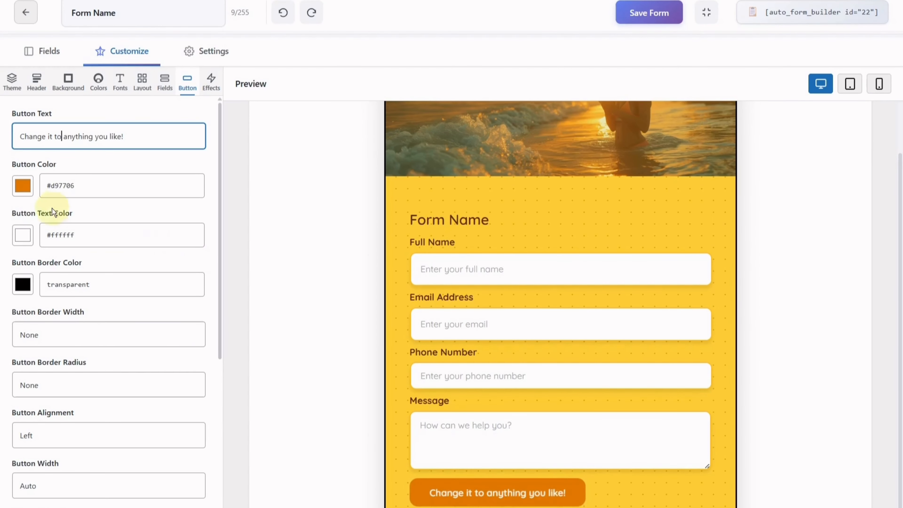
# Set the button color to dark brown #613400.
pyautogui.click(23, 188)
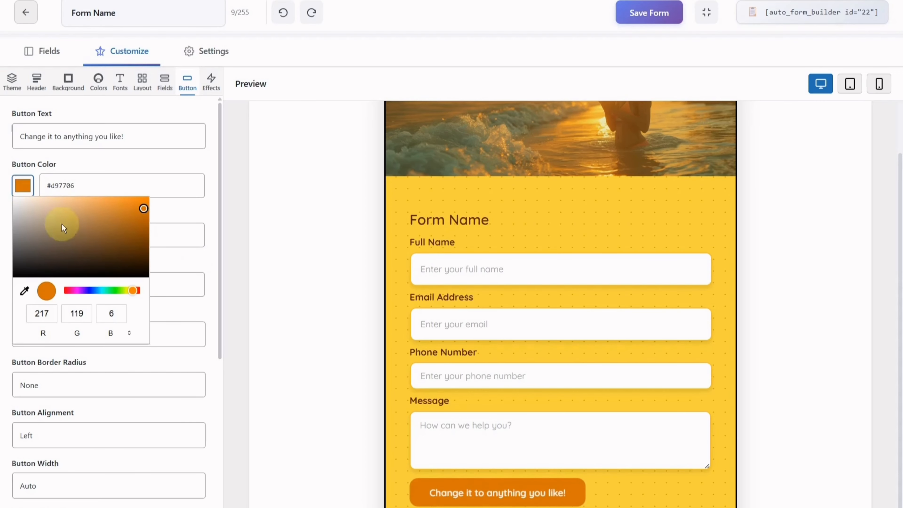
pyautogui.click(146, 227)
pyautogui.moveTo(146, 231)
pyautogui.mouseDown()
pyautogui.moveTo(148, 247)
pyautogui.moveTo(179, 246)
pyautogui.mouseUp()
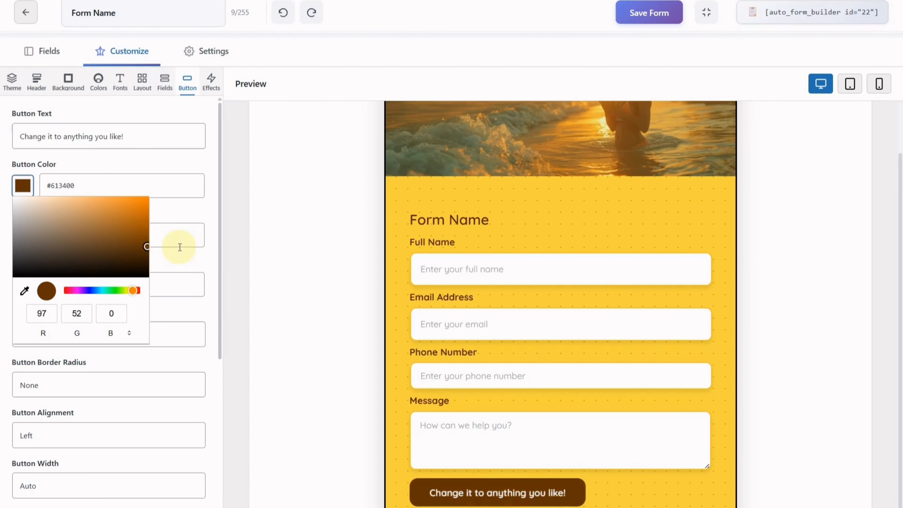
pyautogui.click(185, 279)
# Set the button border radius to Large.
pyautogui.scroll(-2, 125, 322)
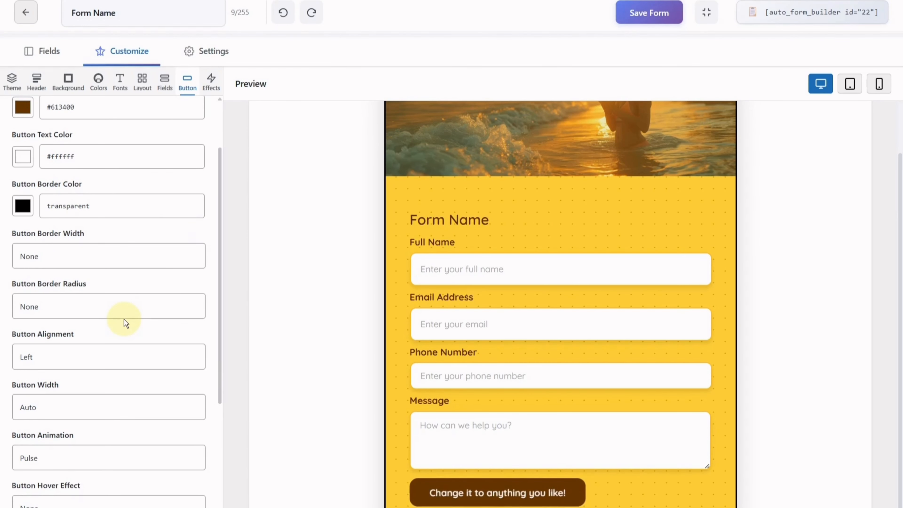
pyautogui.scroll(-2, 125, 323)
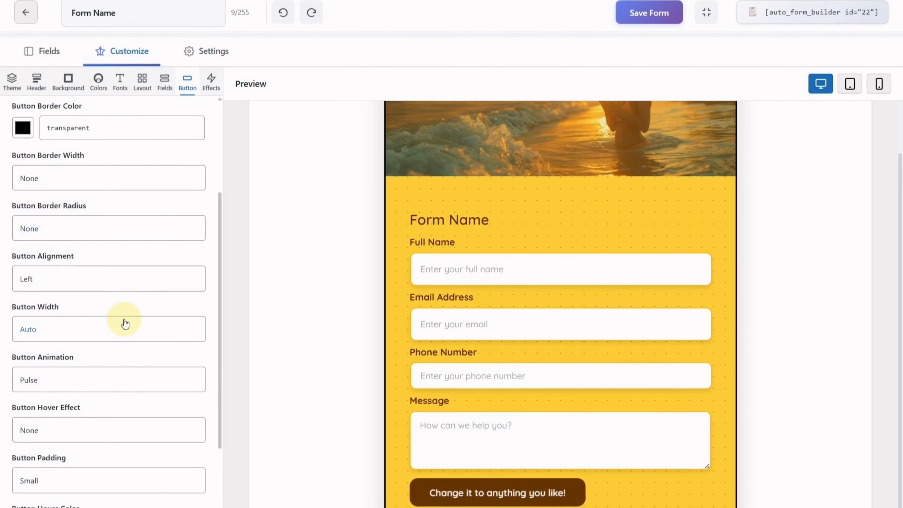
pyautogui.scroll(-2, 125, 322)
pyautogui.scroll(2, 125, 323)
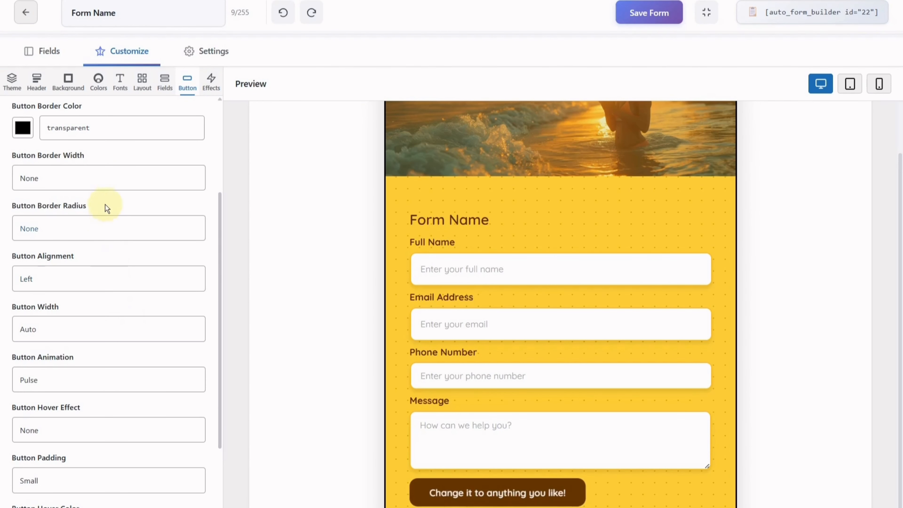
pyautogui.click(122, 230)
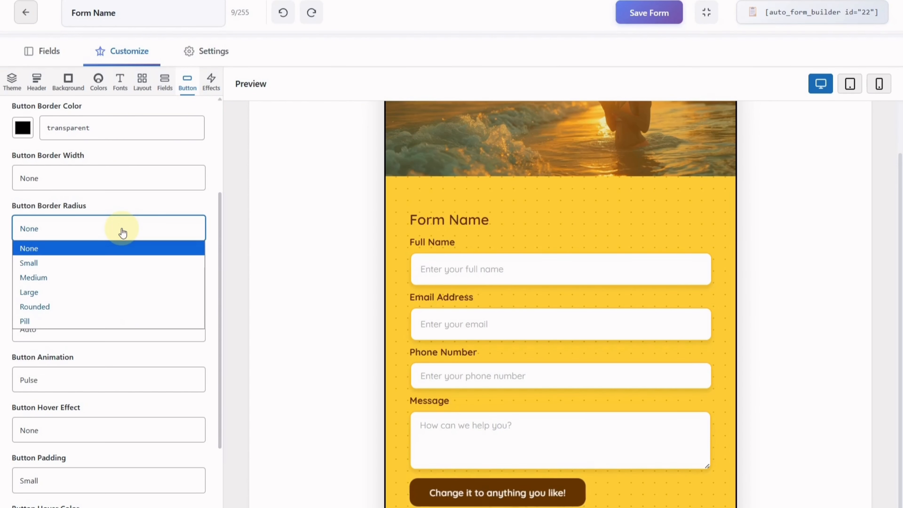
pyautogui.click(115, 292)
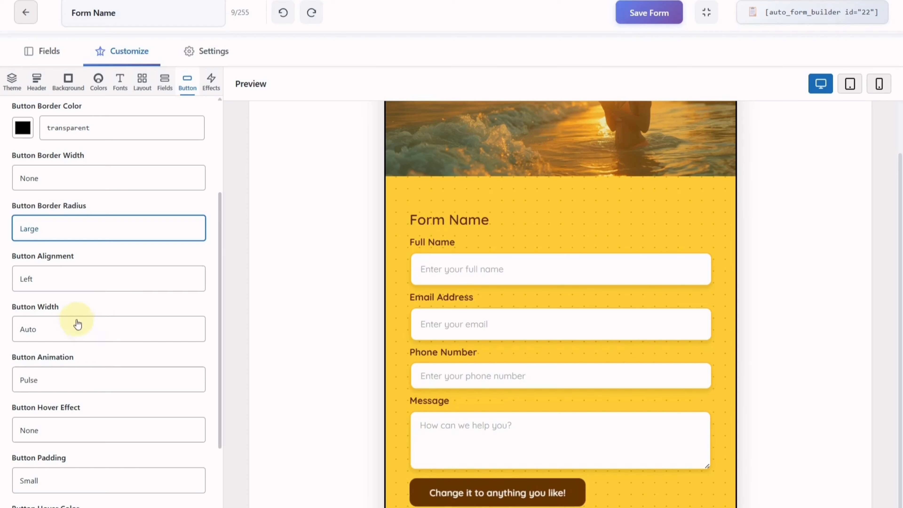
# Try the Right and Center button alignments, then settle on Right.
pyautogui.click(66, 282)
pyautogui.click(86, 329)
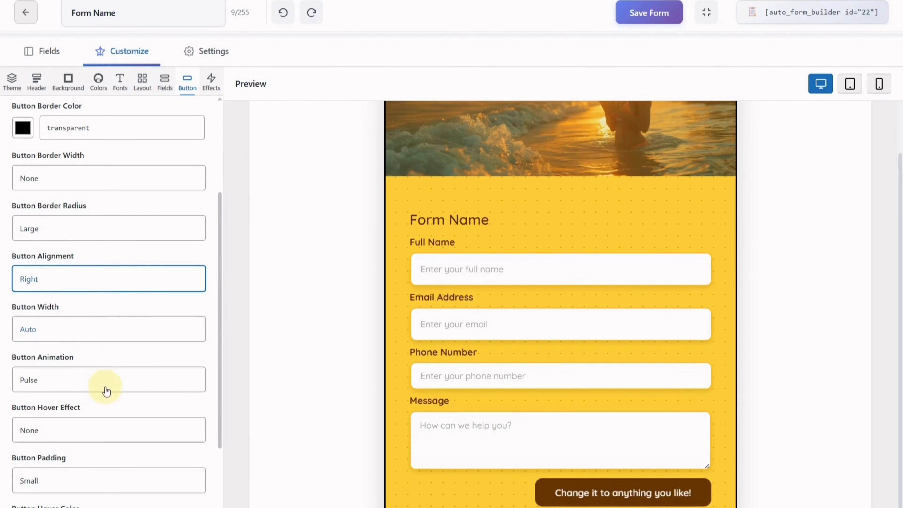
pyautogui.click(93, 279)
pyautogui.click(107, 315)
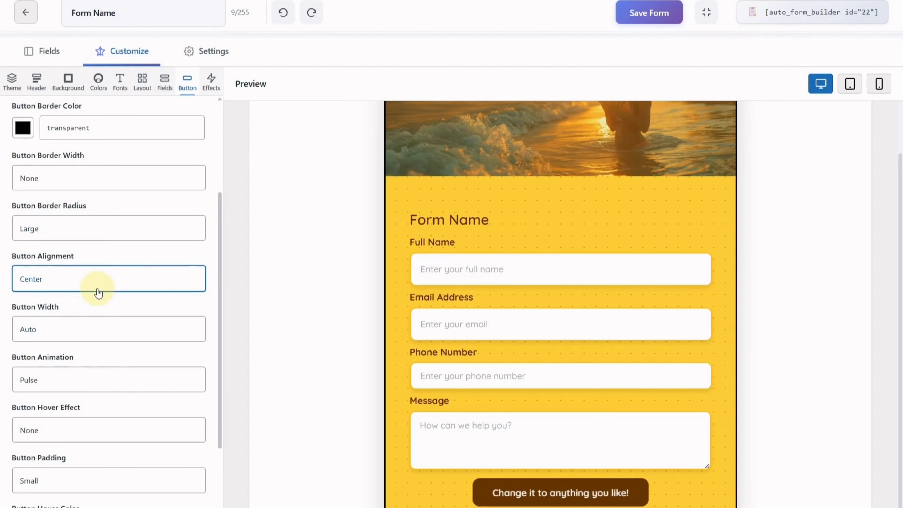
pyautogui.click(95, 288)
pyautogui.click(105, 328)
# Try the Full Width option for the button width, then return it to Auto.
pyautogui.click(114, 338)
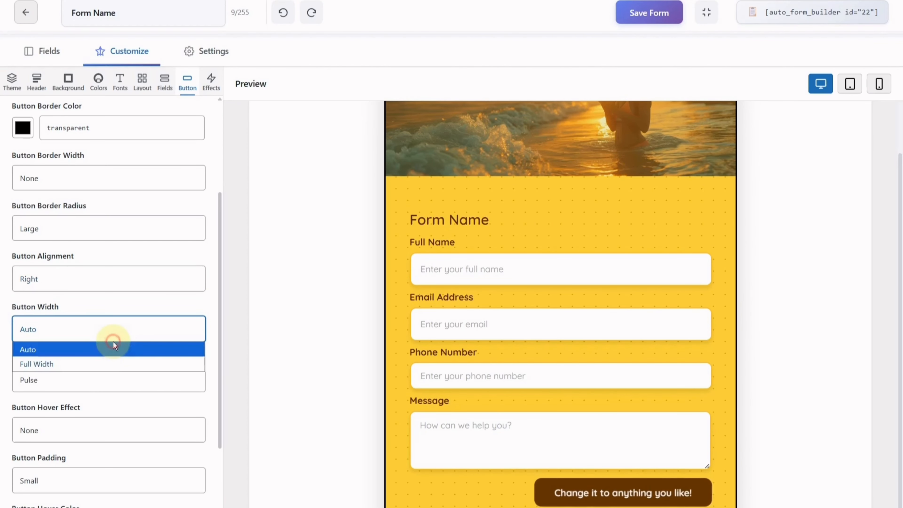
pyautogui.click(116, 364)
pyautogui.click(112, 328)
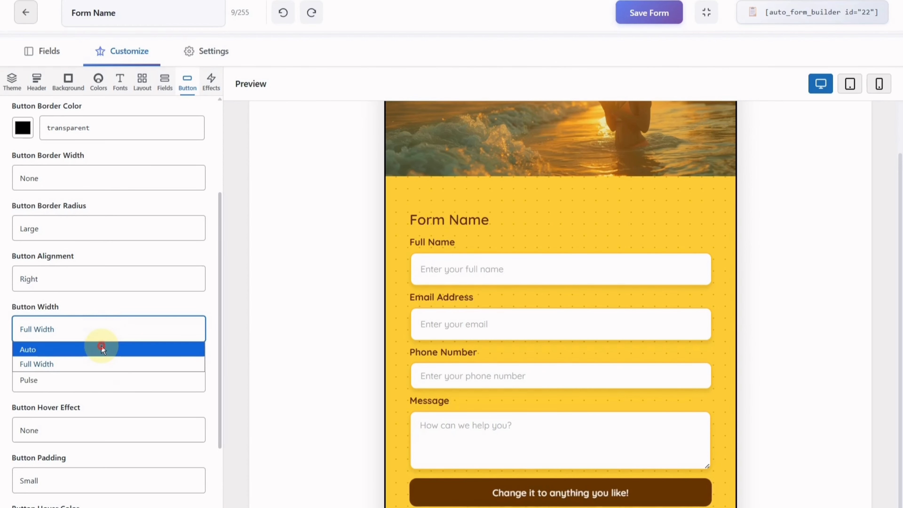
pyautogui.click(102, 346)
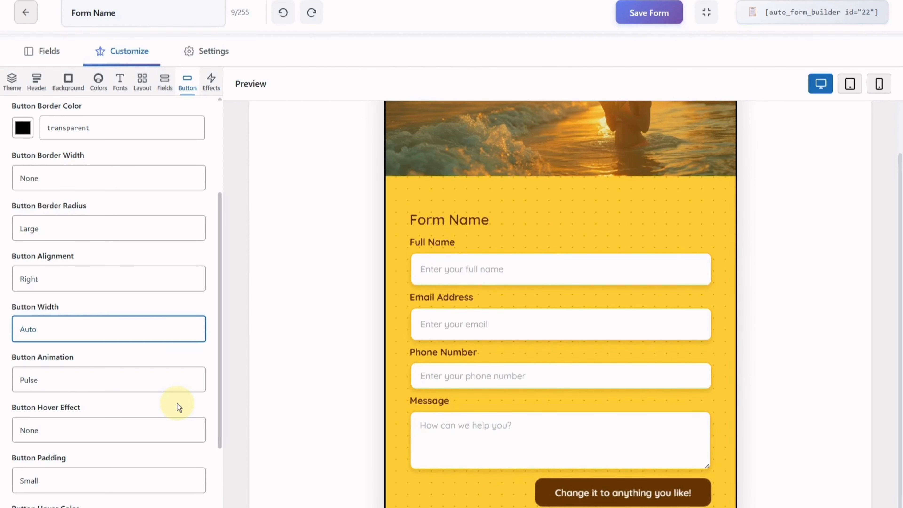
# Set the button animation to Glow and the button hover effect to Lift Up.
pyautogui.scroll(-2, 177, 403)
pyautogui.scroll(-2, 177, 403)
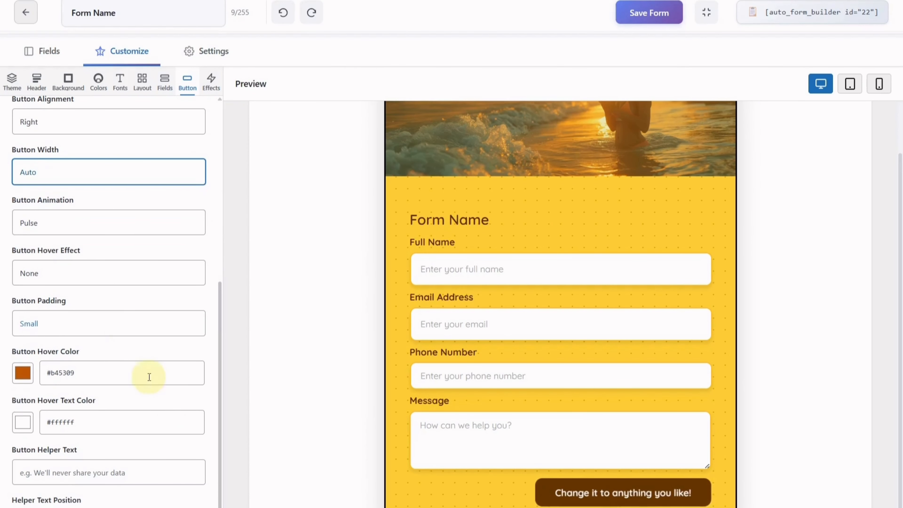
pyautogui.click(110, 231)
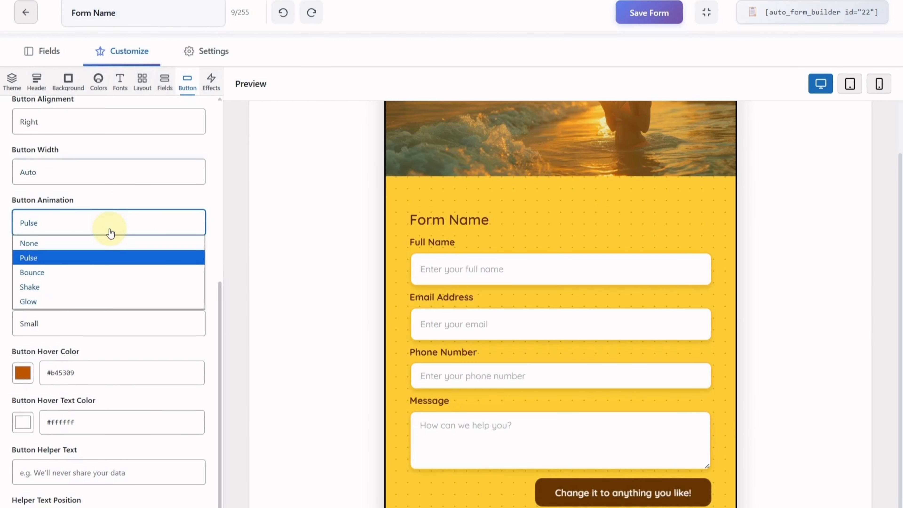
pyautogui.click(111, 301)
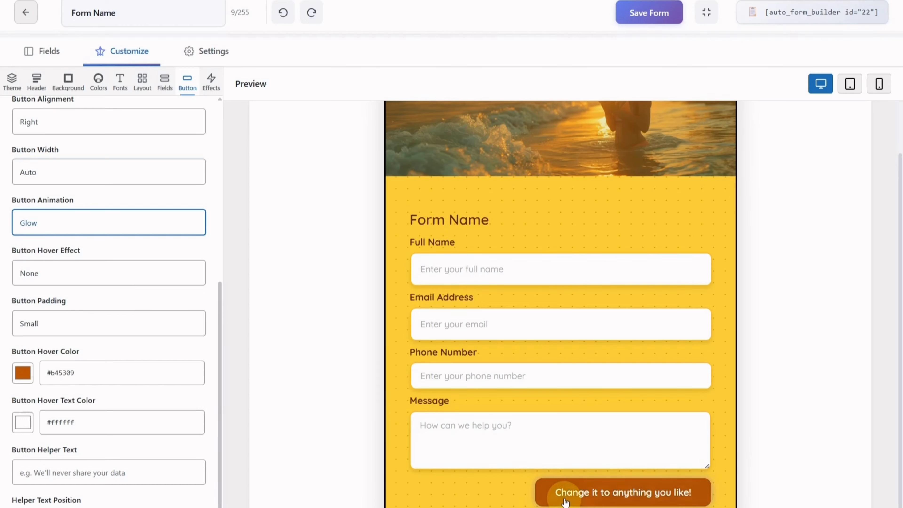
pyautogui.click(129, 281)
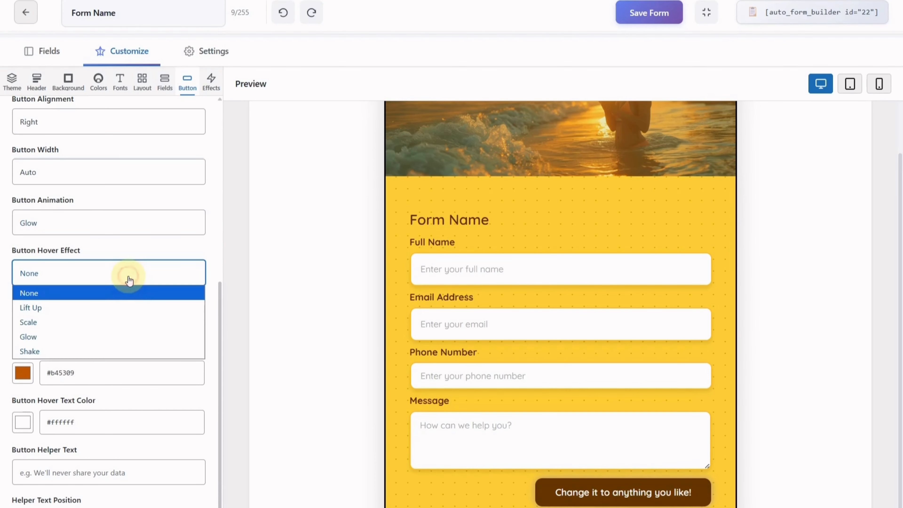
pyautogui.click(131, 307)
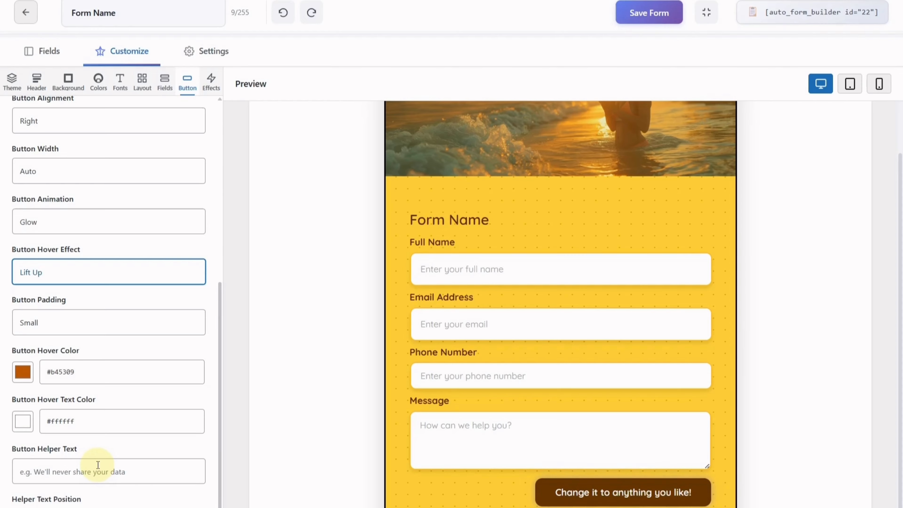
# Set the button padding to Medium and leave the button helper text empty.
pyautogui.click(58, 333)
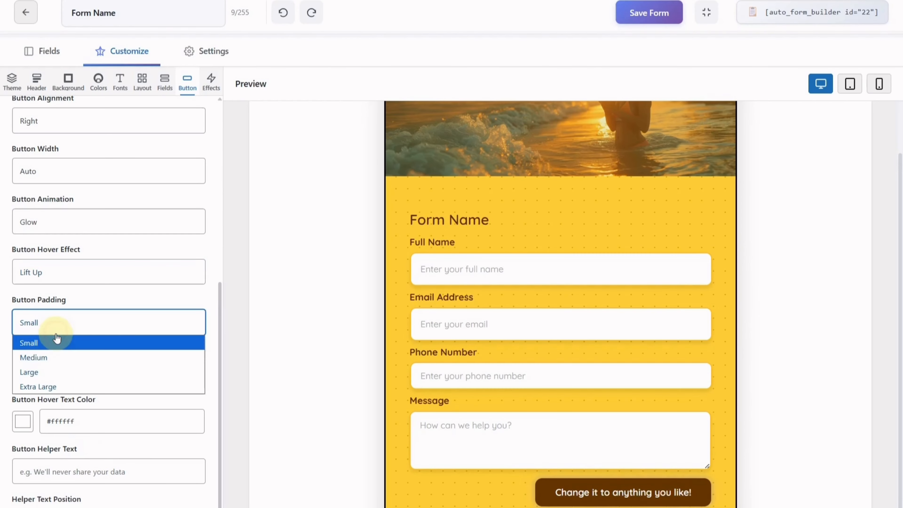
pyautogui.click(59, 358)
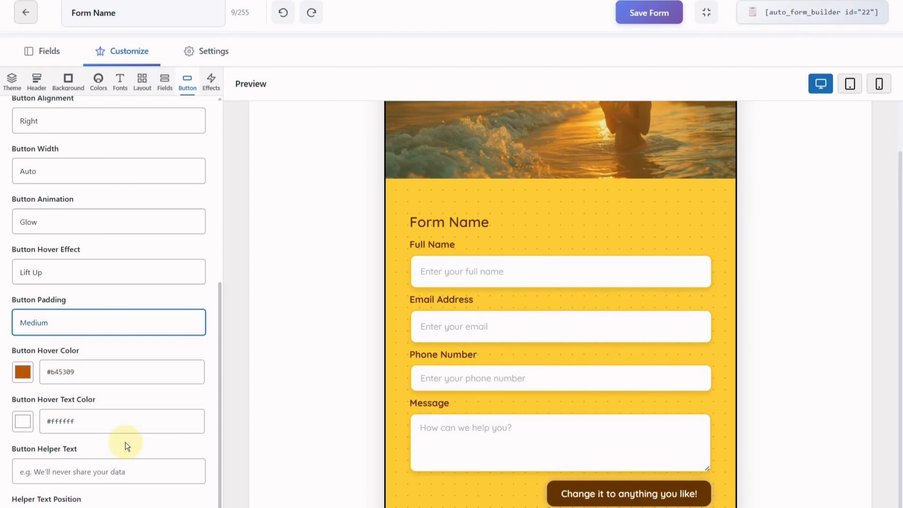
pyautogui.click(141, 469)
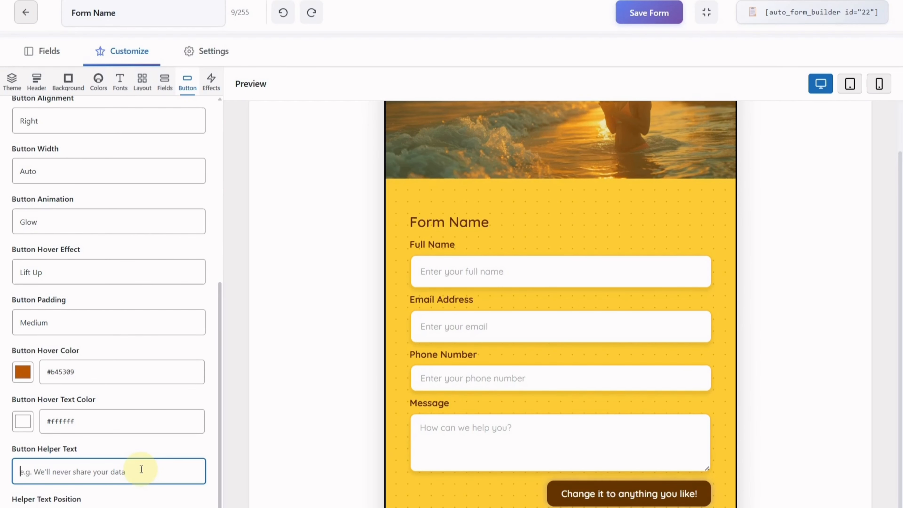
pyautogui.click(140, 455)
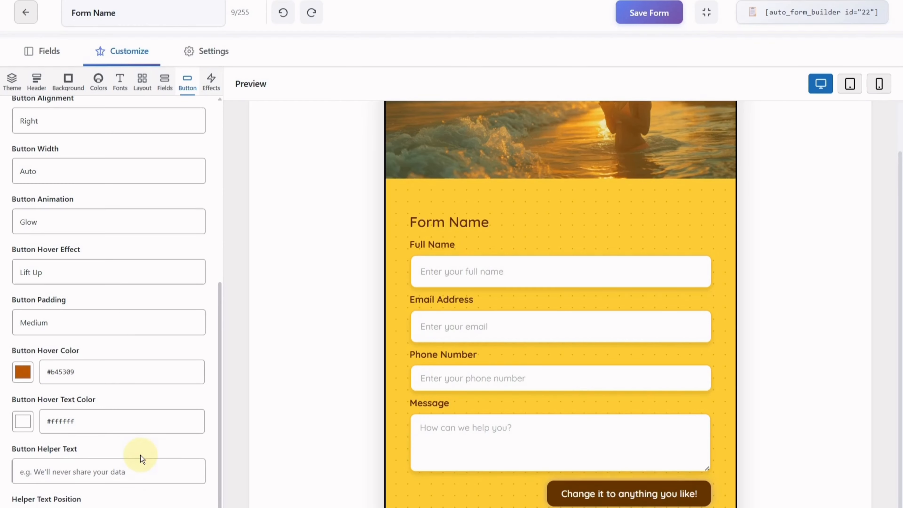
# Set the form animation effect to Fade In.
pyautogui.click(212, 85)
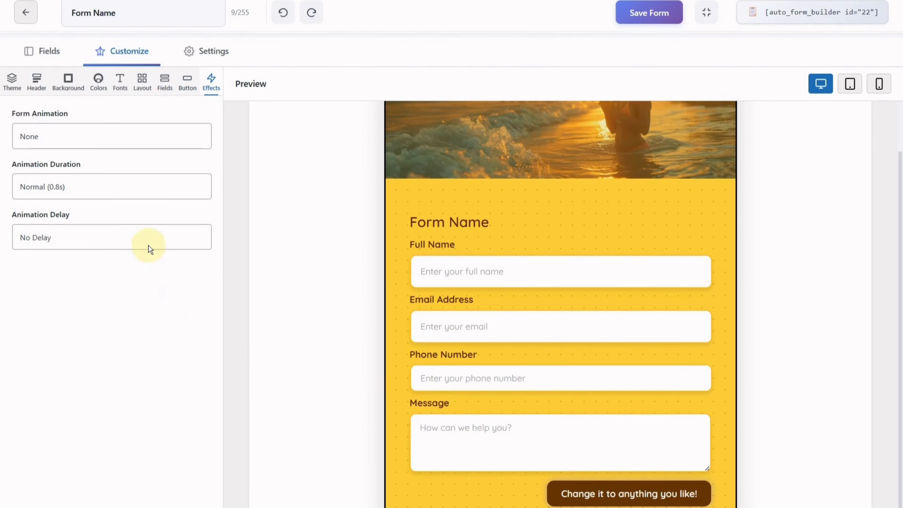
pyautogui.click(135, 144)
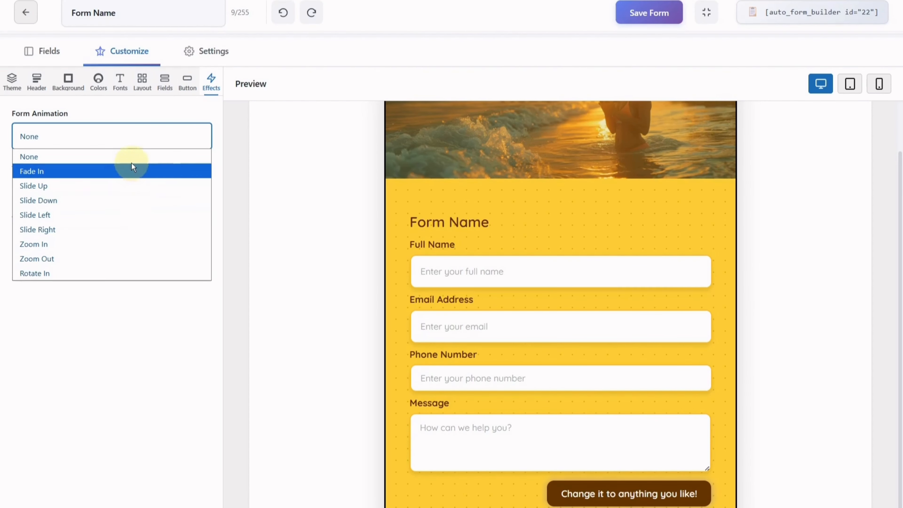
pyautogui.click(131, 167)
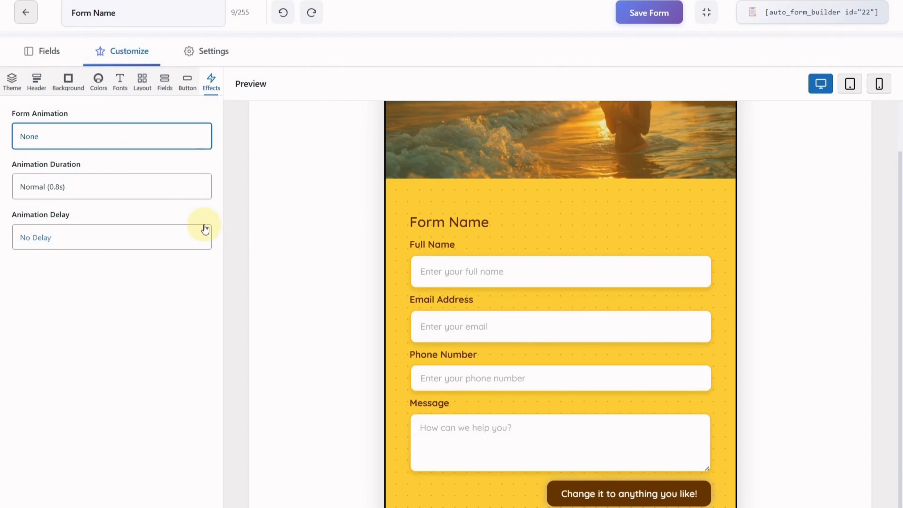
pyautogui.click(175, 145)
pyautogui.click(171, 174)
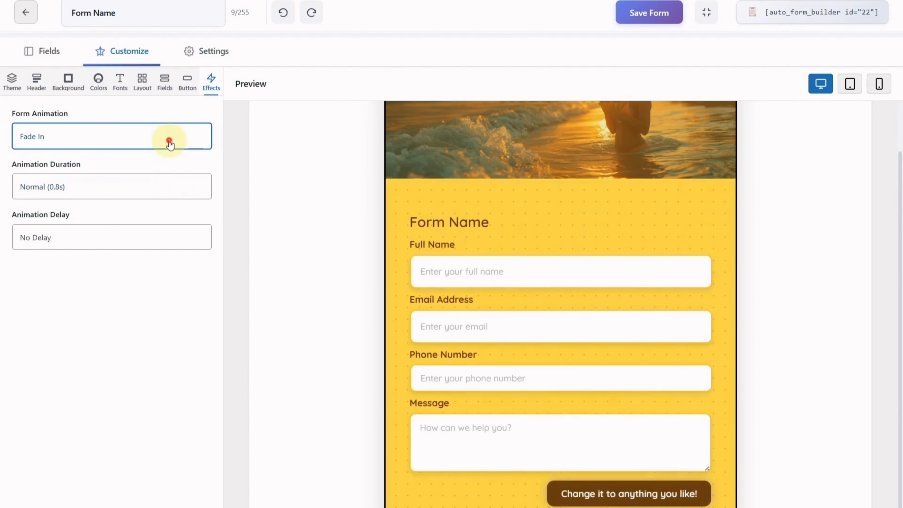
# Try the Slide Up, Zoom Out, Slide Right and Rotate In options for the form animation.
pyautogui.click(168, 142)
pyautogui.click(157, 186)
pyautogui.click(157, 139)
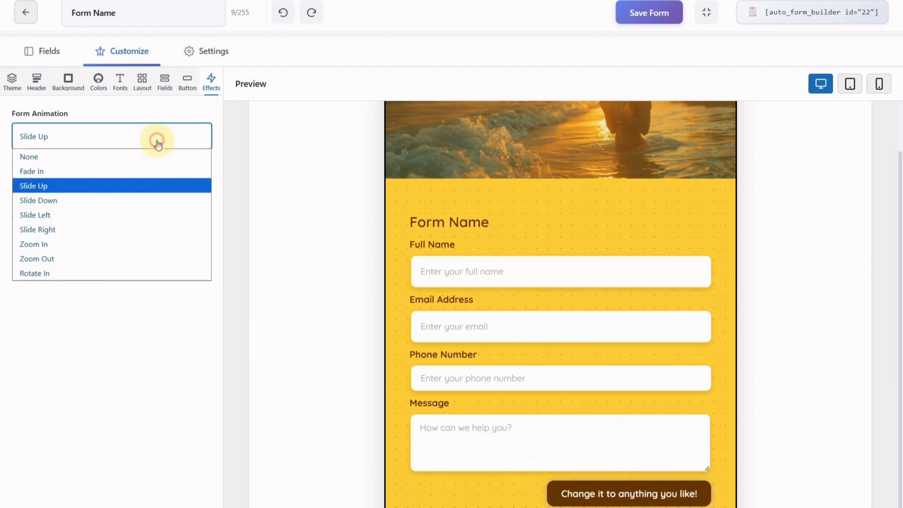
pyautogui.click(128, 253)
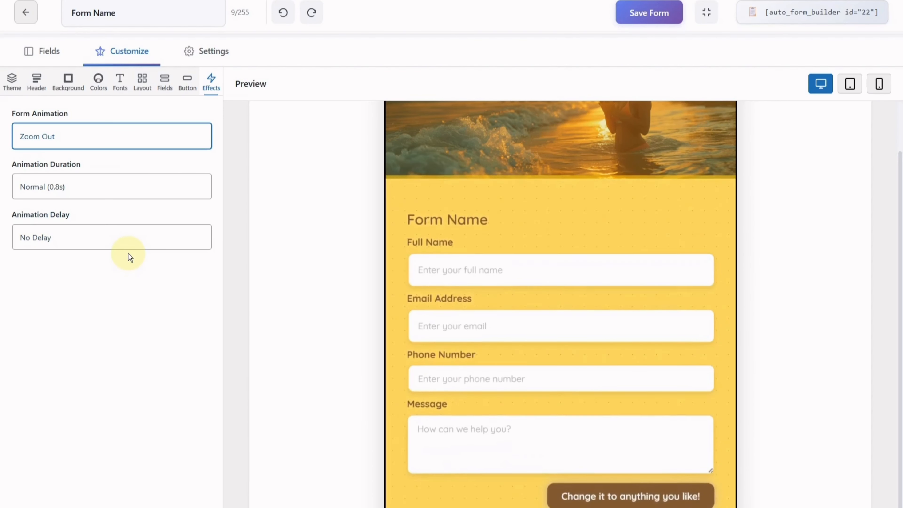
pyautogui.click(141, 150)
pyautogui.click(130, 228)
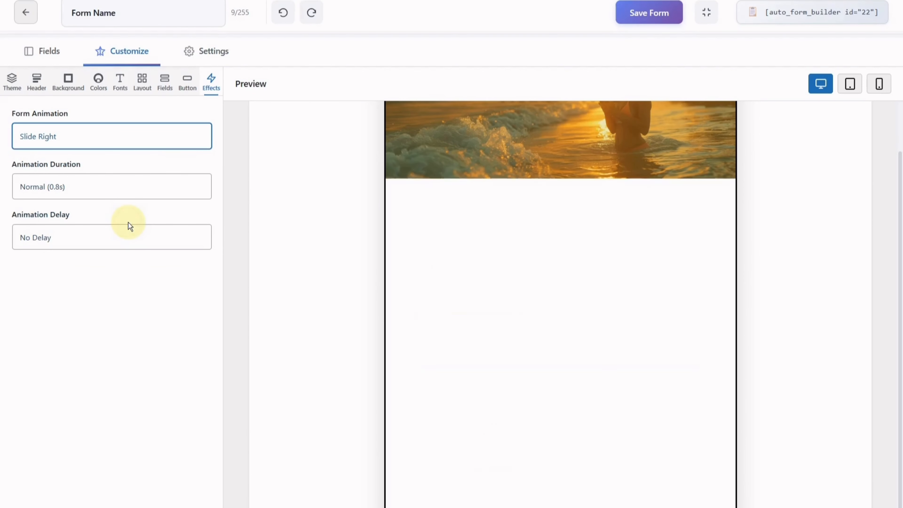
pyautogui.click(137, 139)
pyautogui.click(99, 274)
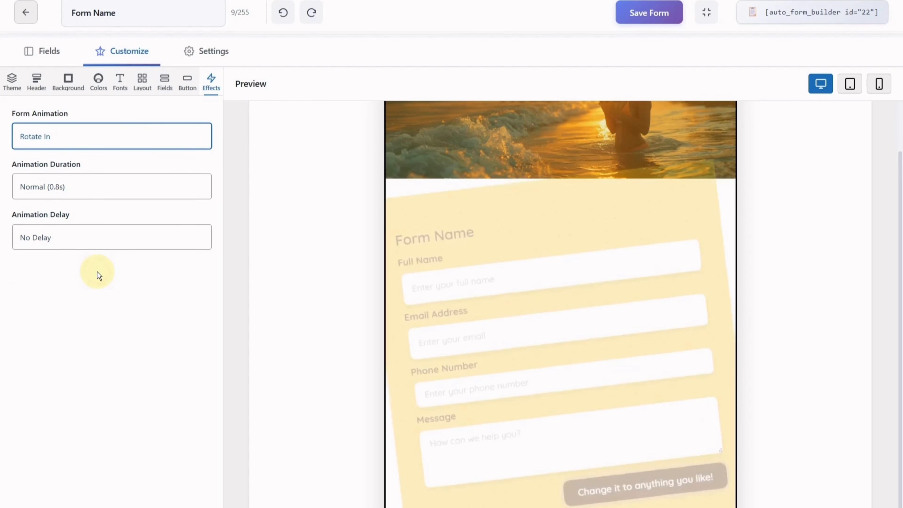
# Set the form animation to Slide Down with a Very Slow (1.8s) duration and a Long (1s) delay.
pyautogui.click(114, 192)
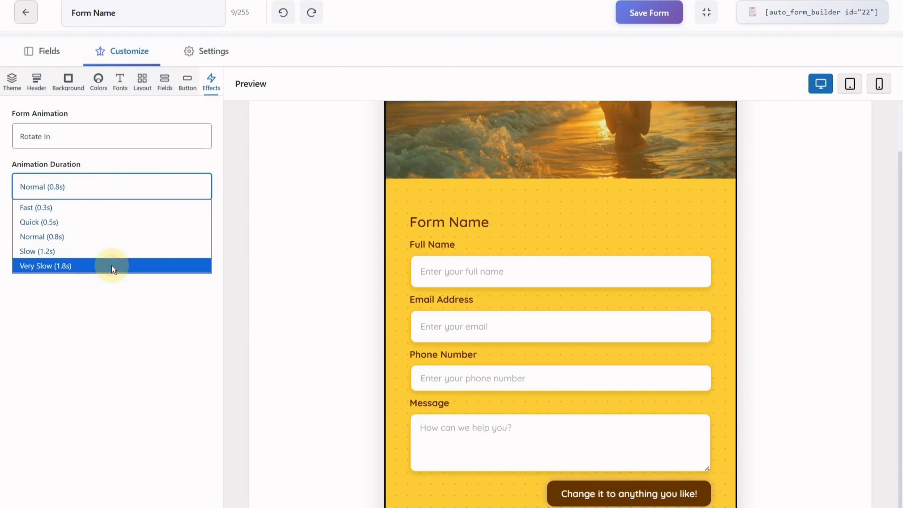
pyautogui.click(111, 266)
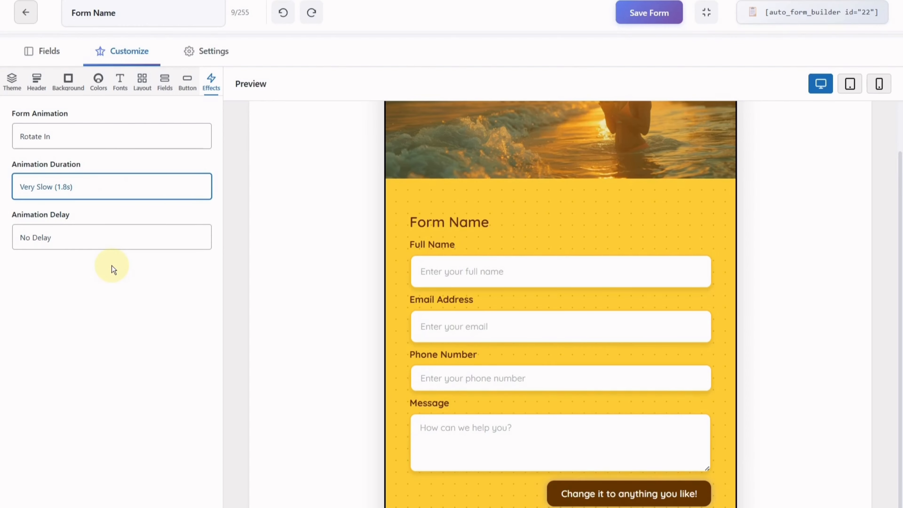
pyautogui.click(111, 237)
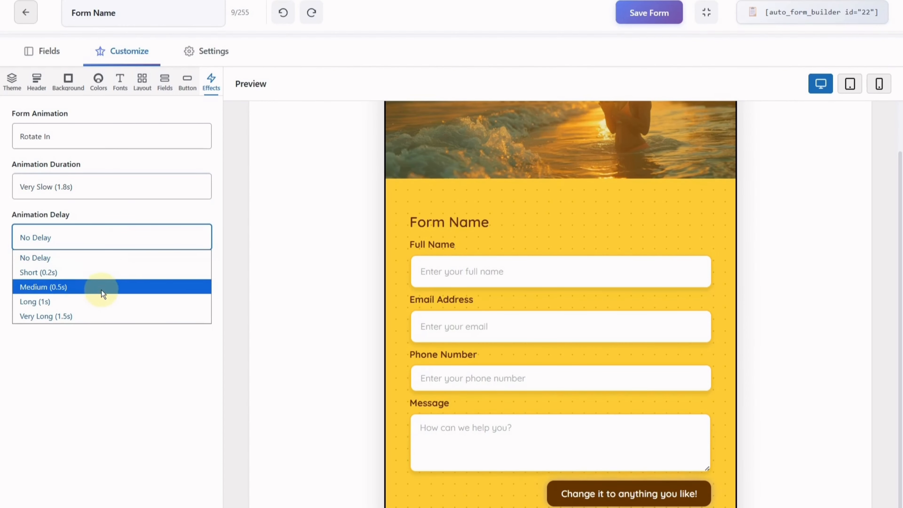
pyautogui.click(68, 299)
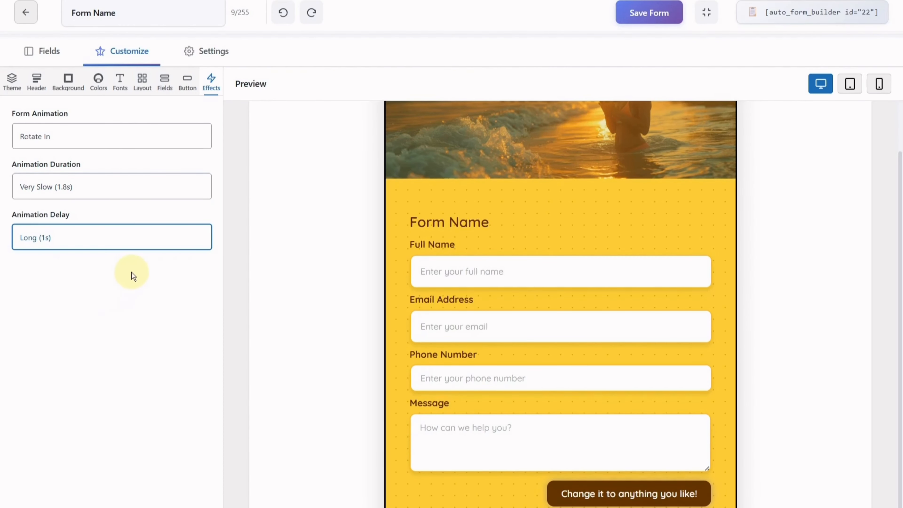
pyautogui.click(137, 136)
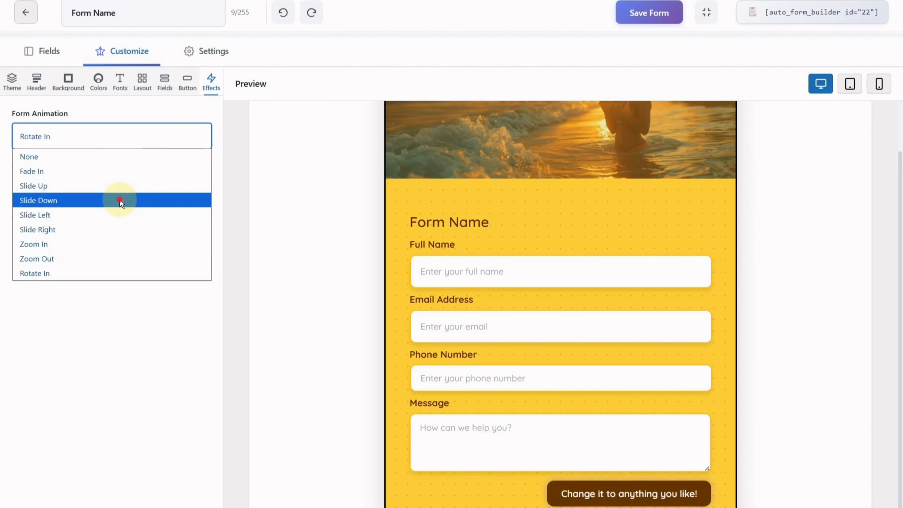
pyautogui.click(120, 199)
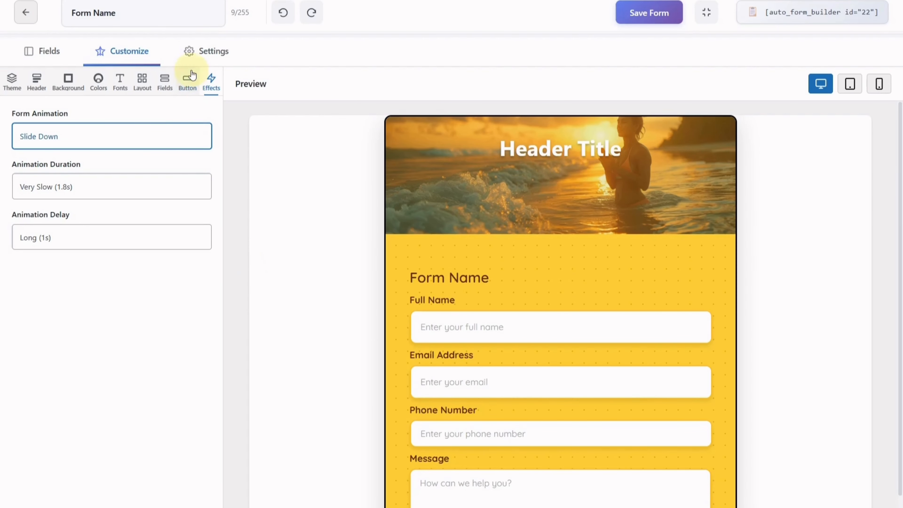
# Open the form settings and keep Show success message as the behavior after form submission.
pyautogui.click(195, 53)
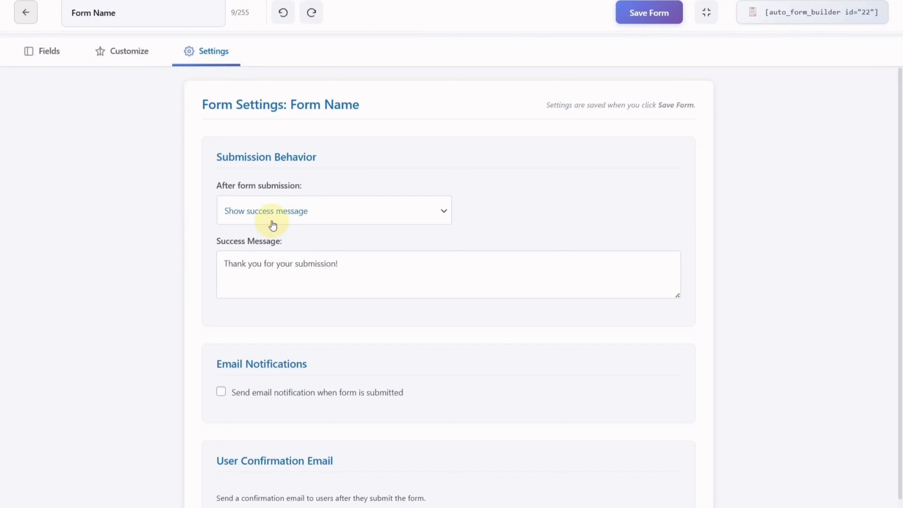
pyautogui.click(432, 225)
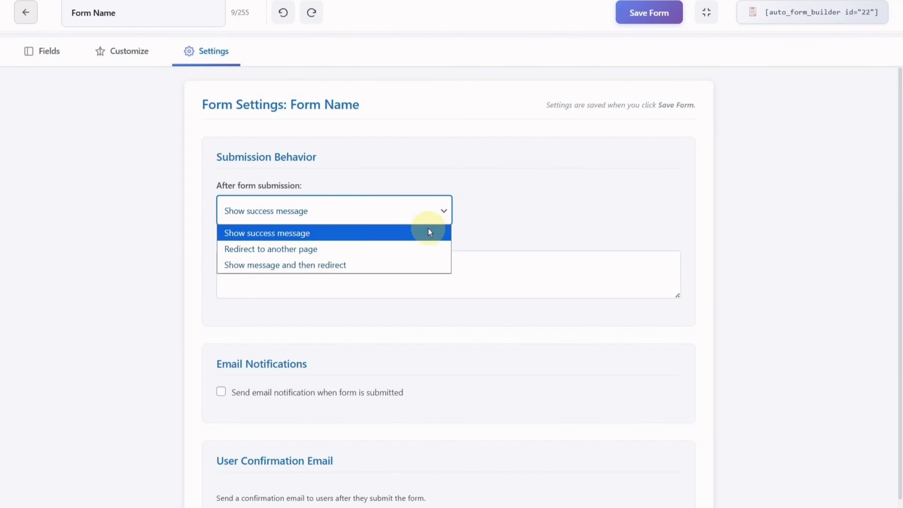
pyautogui.click(429, 232)
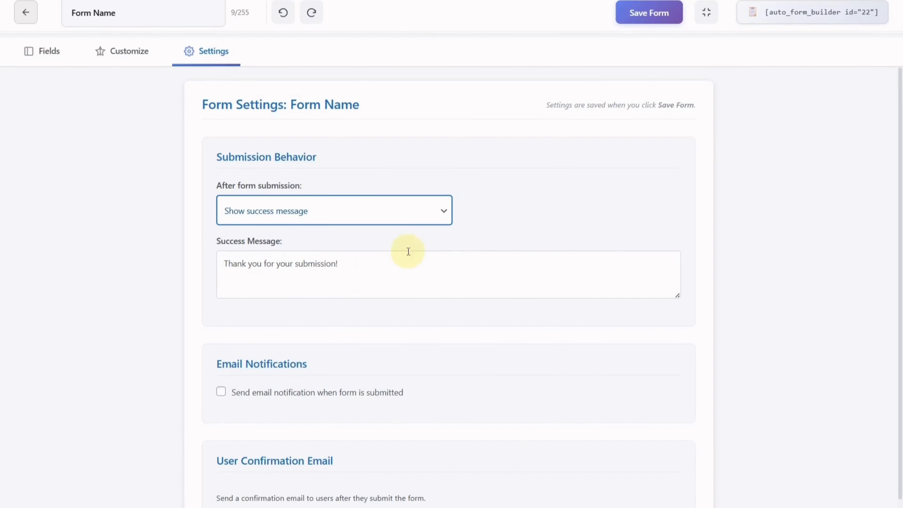
# Try Redirect to another page and Show message and then redirect as submission behavior, then return to Show success message with its text unchanged.
pyautogui.click(448, 213)
pyautogui.click(431, 245)
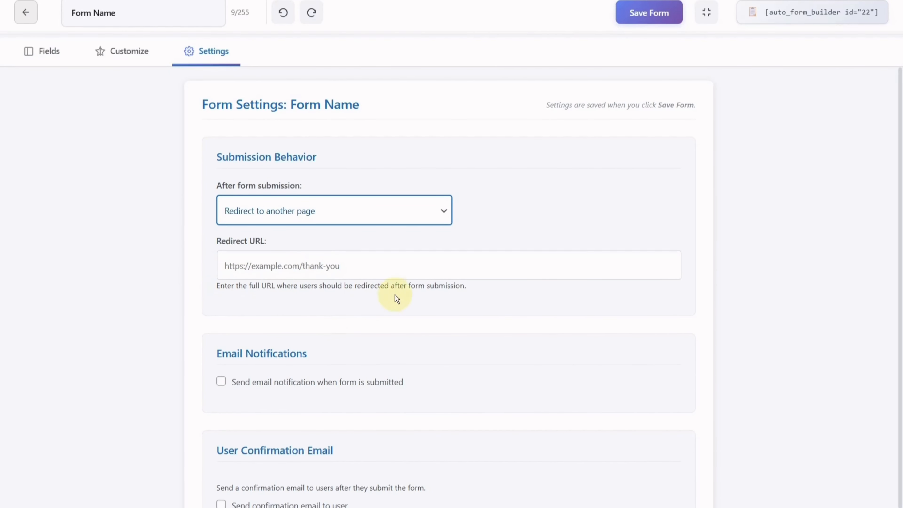
pyautogui.click(444, 224)
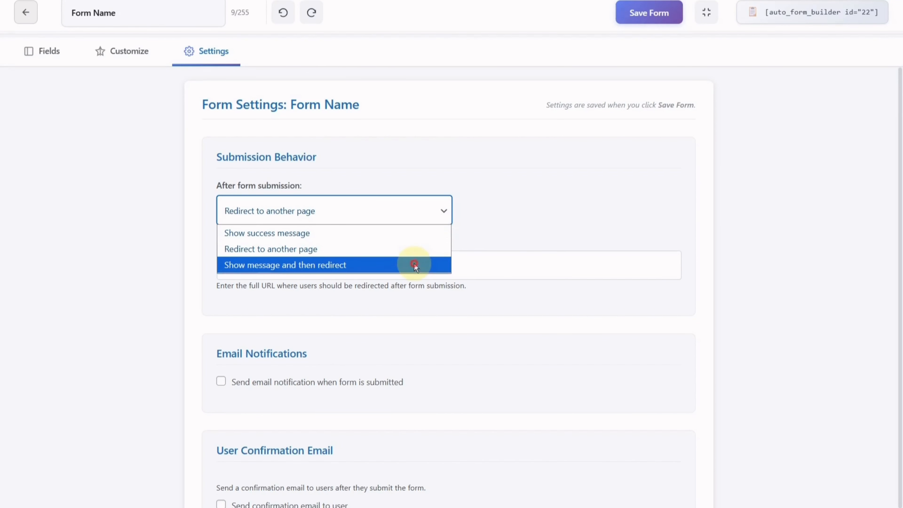
pyautogui.click(414, 263)
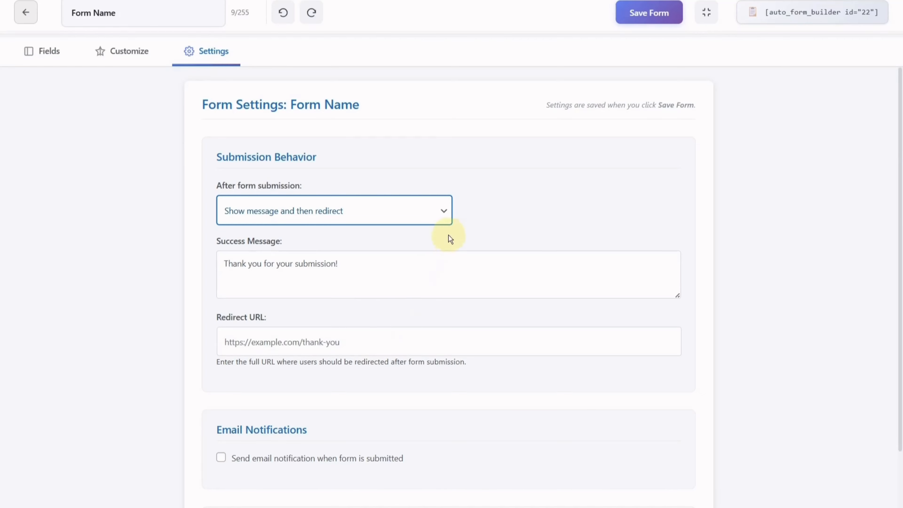
pyautogui.click(447, 211)
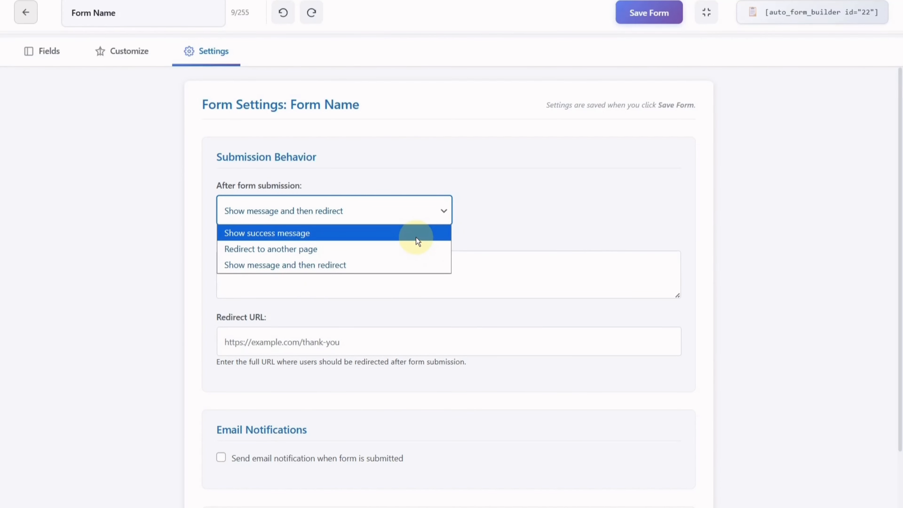
pyautogui.click(414, 234)
pyautogui.click(359, 270)
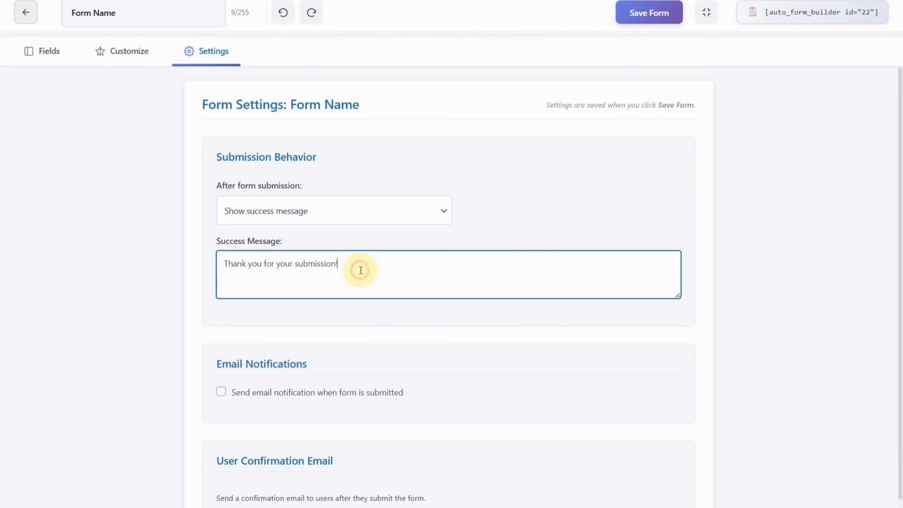
pyautogui.click(356, 314)
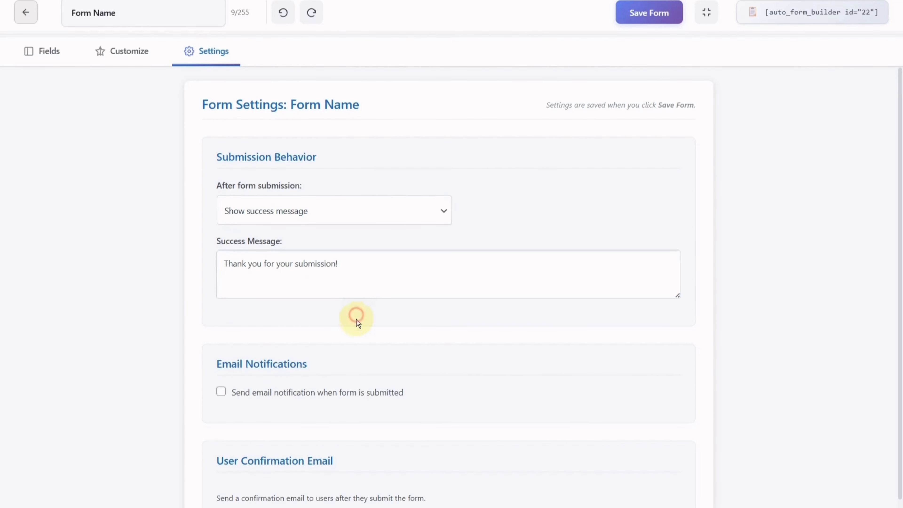
# Enable sending an email notification when the form is submitted and activate the notification email field.
pyautogui.scroll(-1, 346, 351)
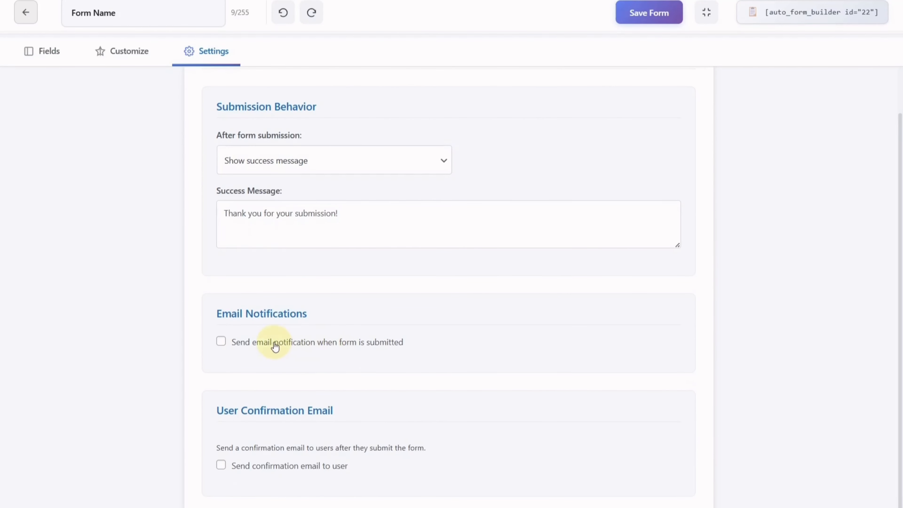
pyautogui.click(252, 347)
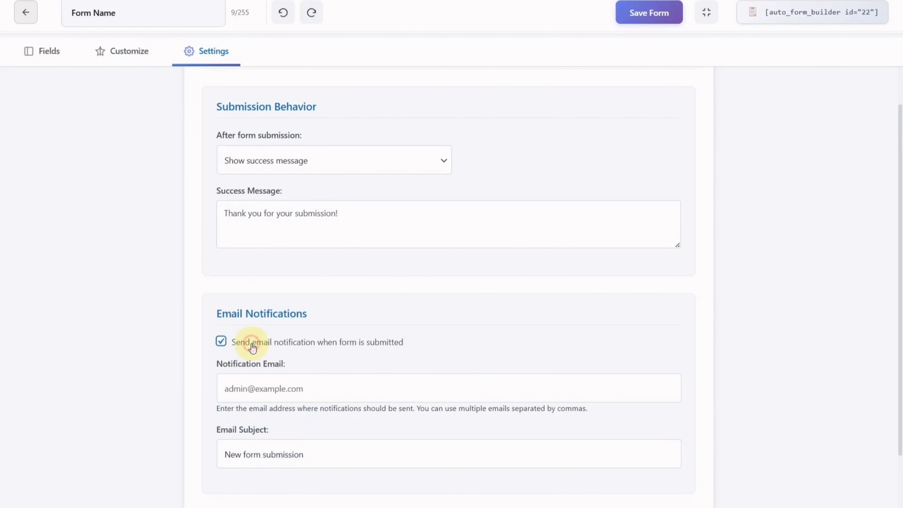
pyautogui.scroll(-2, 379, 401)
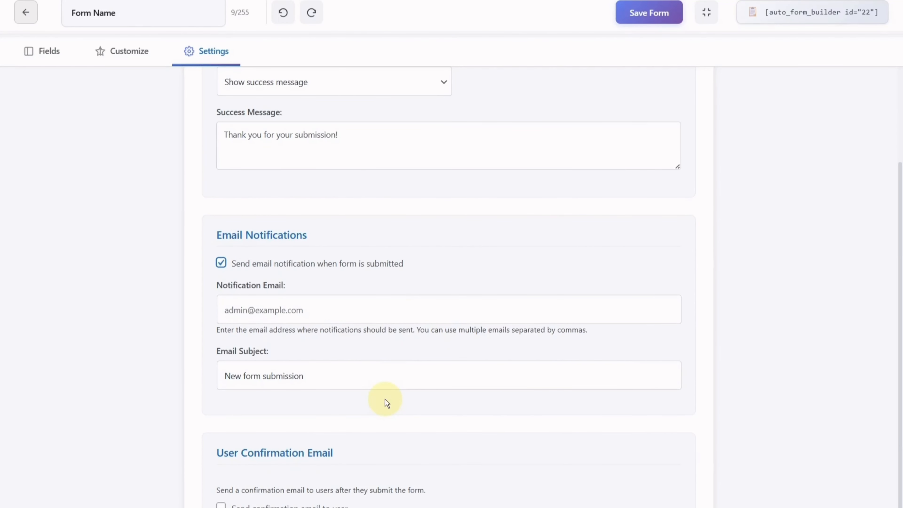
pyautogui.scroll(-1, 385, 401)
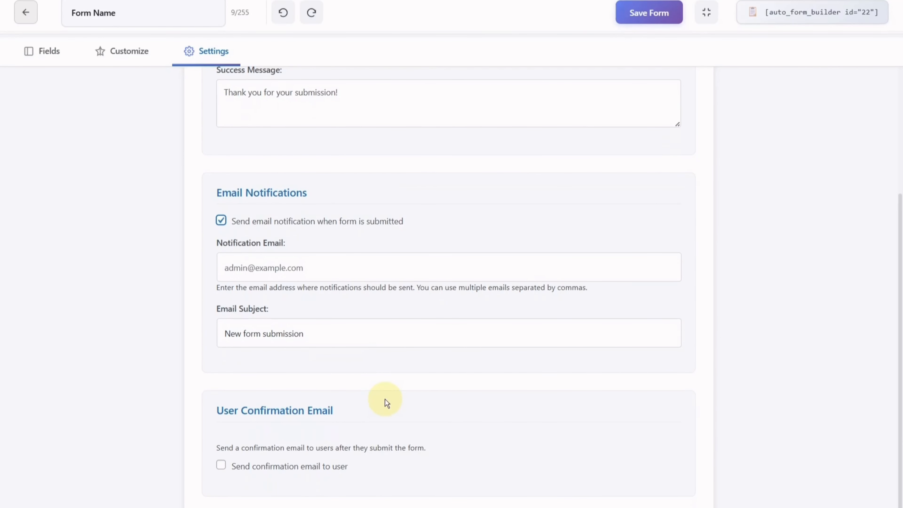
pyautogui.click(355, 266)
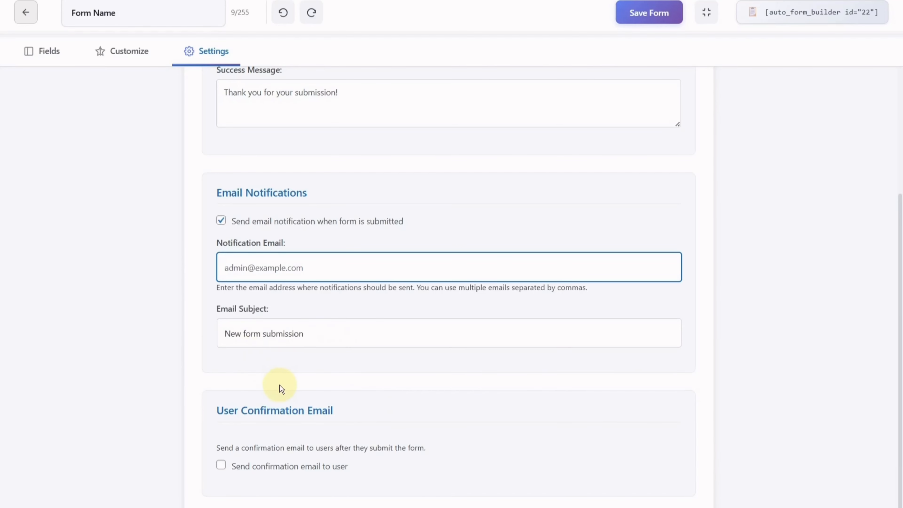
# Enable the user confirmation email and choose Email Address as its email field.
pyautogui.click(235, 466)
pyautogui.scroll(-8, 306, 428)
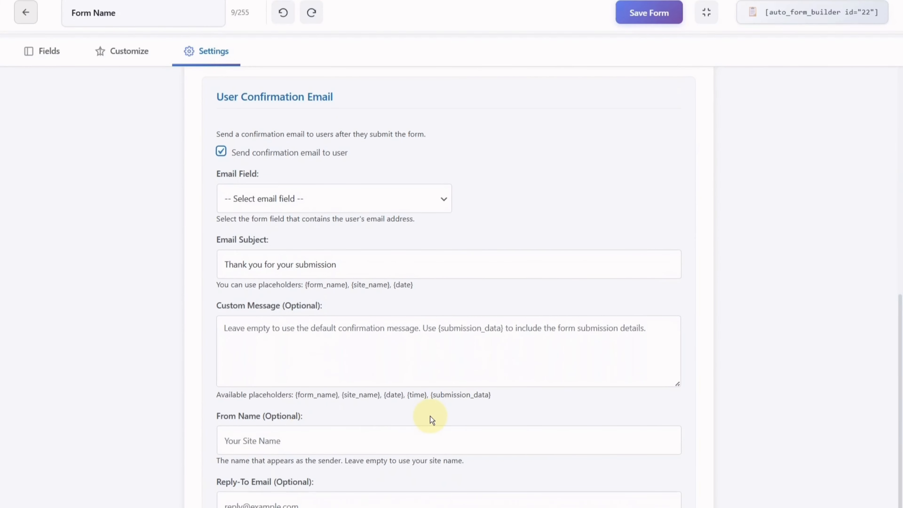
pyautogui.click(386, 205)
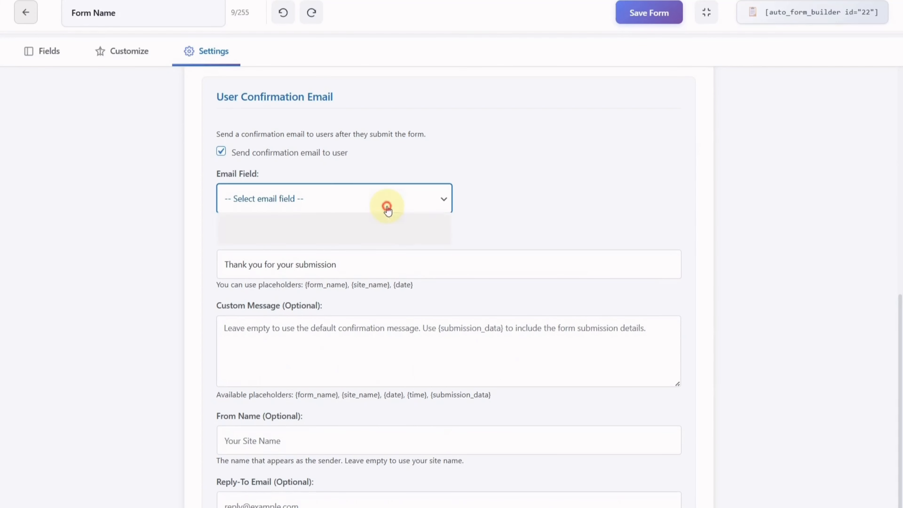
pyautogui.click(389, 236)
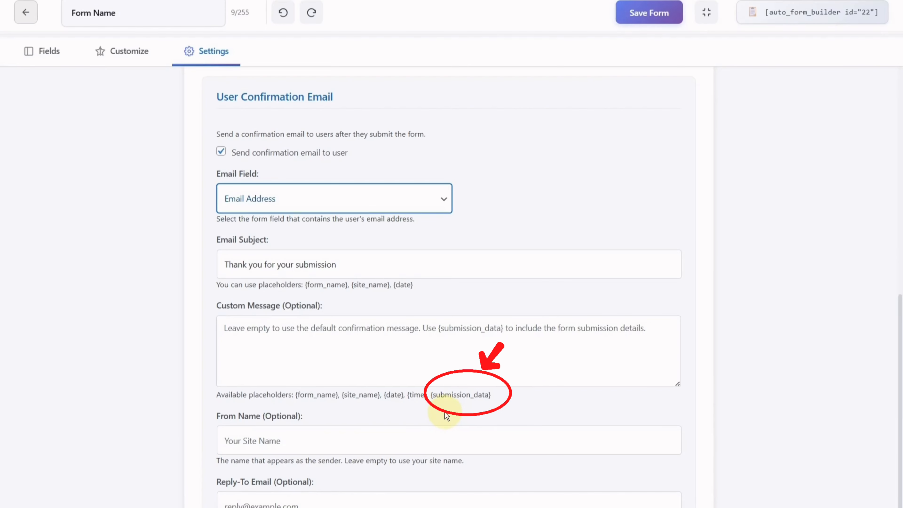
# Examine the confirmation email's {submission_data} placeholder and its optional sender name and reply-to email settings.
pyautogui.moveTo(430, 396); pyautogui.dragTo(496, 395)
pyautogui.click(496, 394)
pyautogui.scroll(-2, 484, 412)
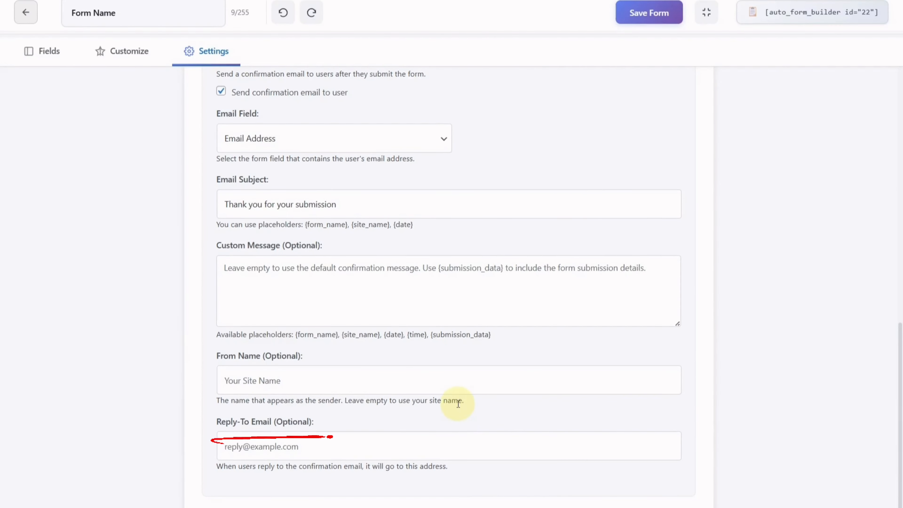
pyautogui.scroll(3, 458, 405)
pyautogui.scroll(1, 457, 402)
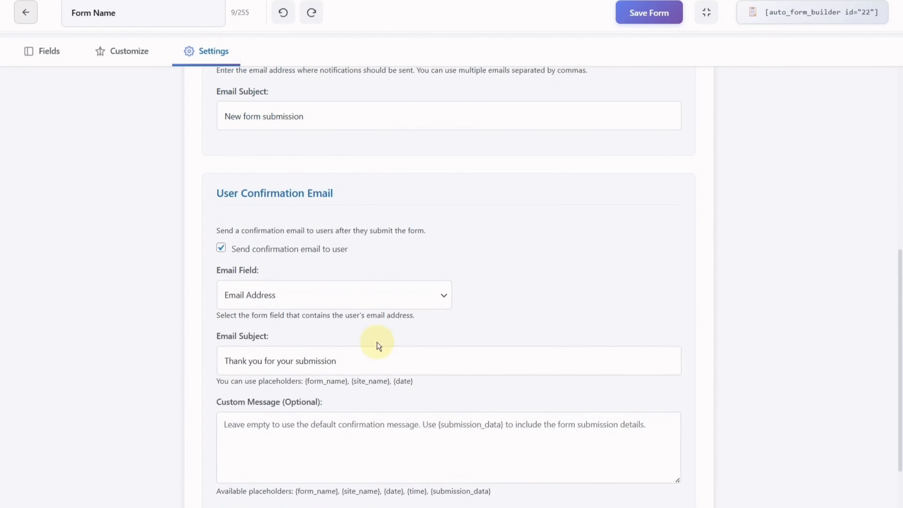
# Turn off the user confirmation email and save the form.
pyautogui.click(334, 250)
pyautogui.scroll(10, 403, 294)
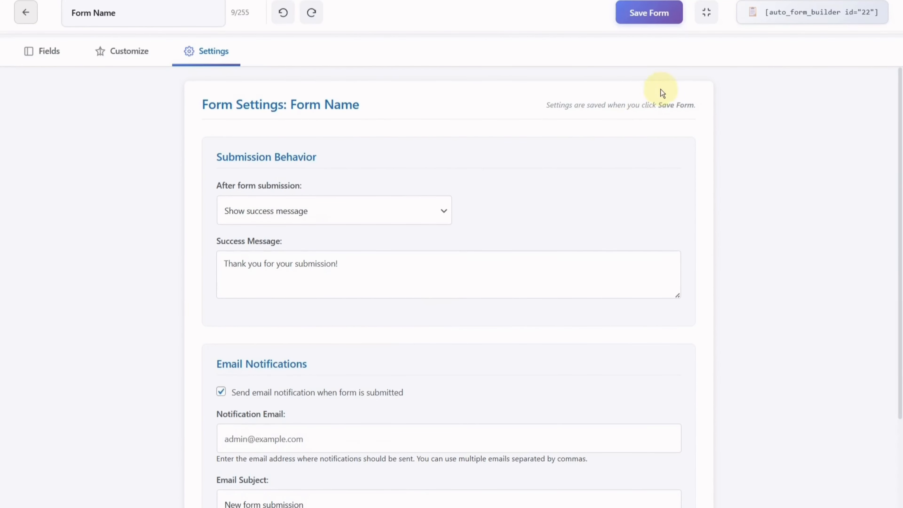
pyautogui.click(646, 9)
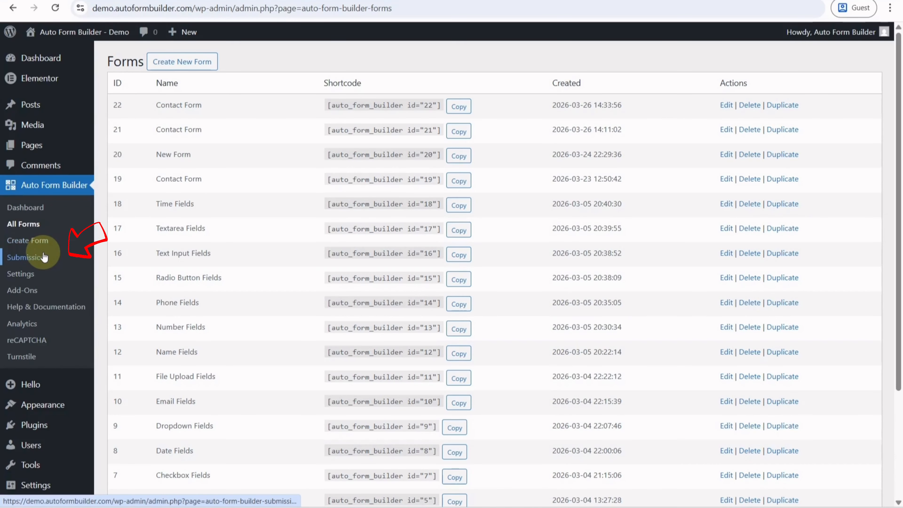
# Open the form submissions and examine the form, time period and sort order filters.
pyautogui.click(44, 257)
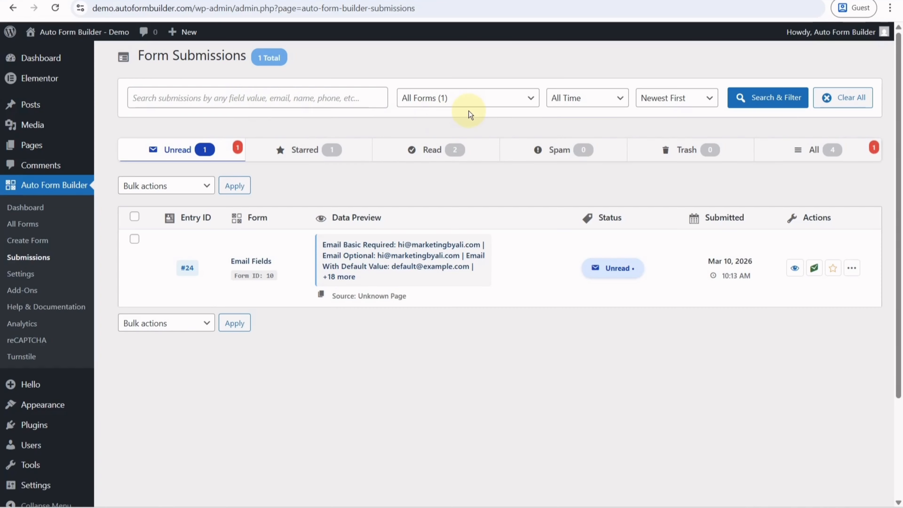
pyautogui.click(505, 104)
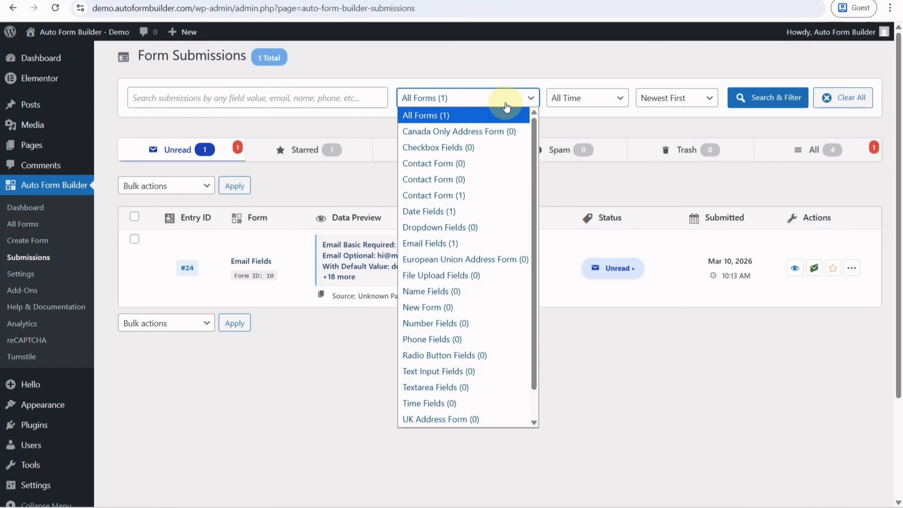
pyautogui.click(507, 106)
pyautogui.click(564, 95)
pyautogui.click(565, 96)
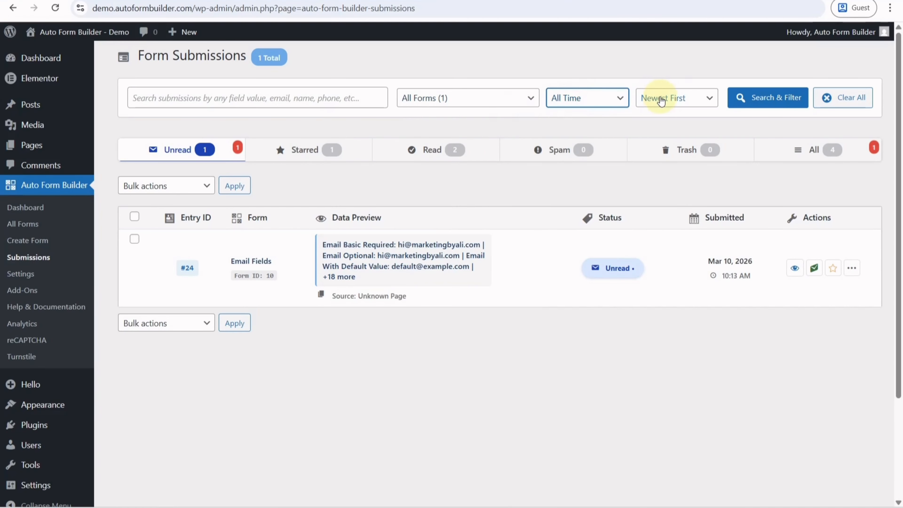
pyautogui.click(661, 101)
pyautogui.click(675, 97)
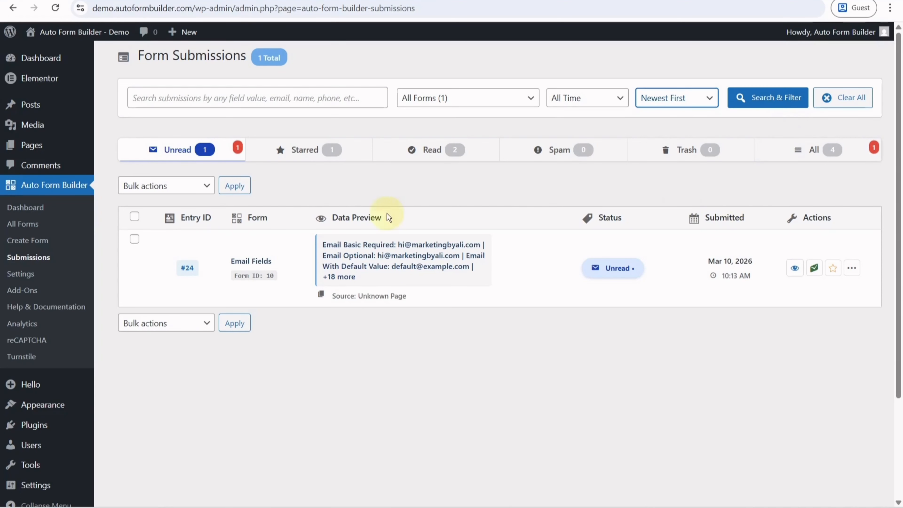
# Check the read and unread submissions, examine the details and form data of entry #24, and return to the submissions list.
pyautogui.click(449, 153)
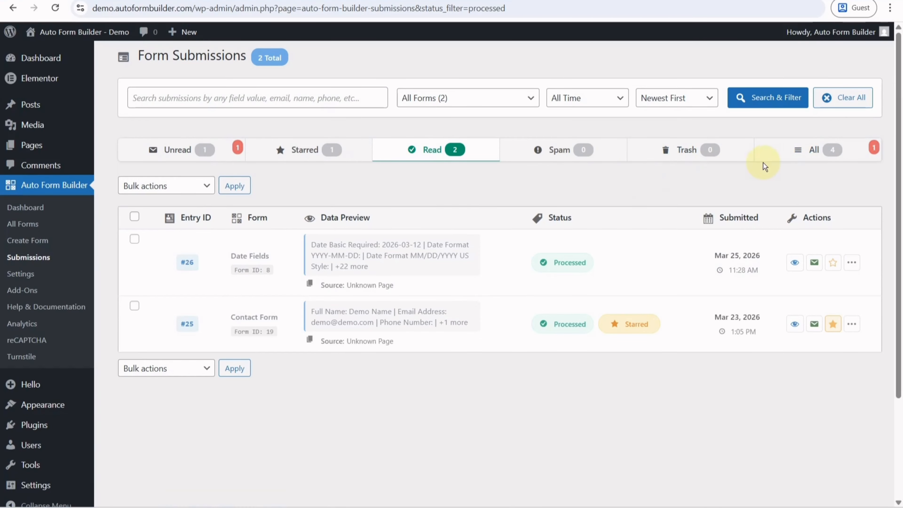
pyautogui.click(175, 150)
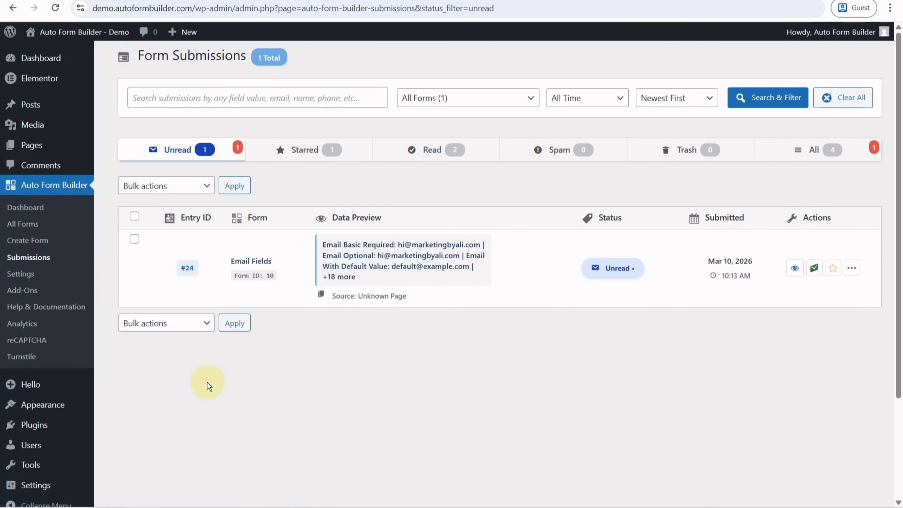
pyautogui.click(794, 269)
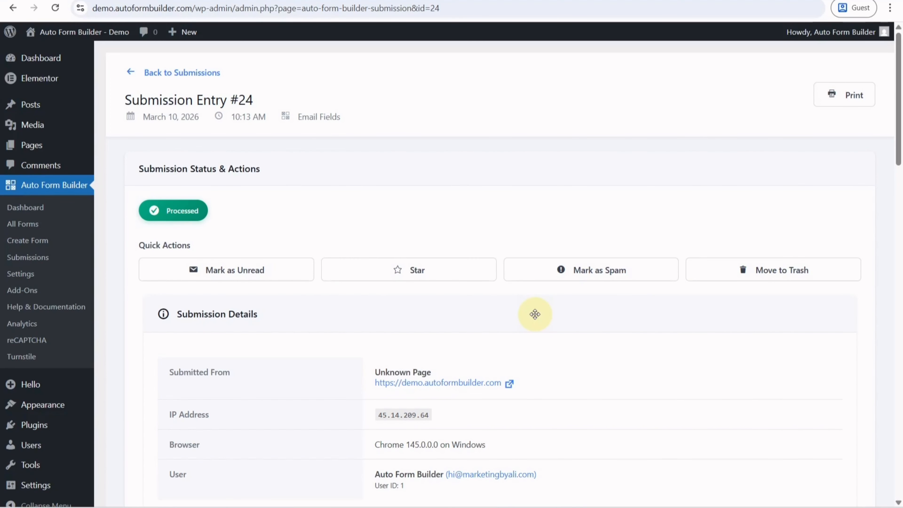
pyautogui.scroll(-4, 534, 314)
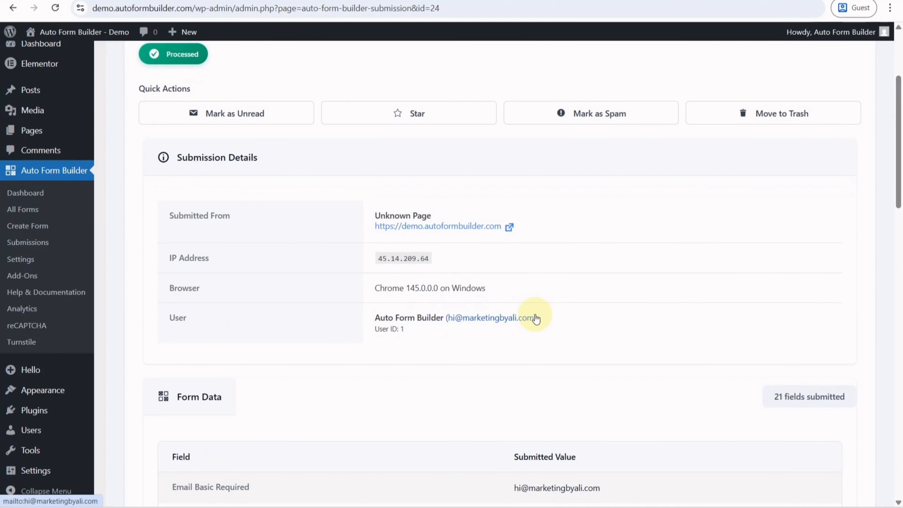
pyautogui.scroll(-2, 535, 319)
pyautogui.scroll(5, 536, 319)
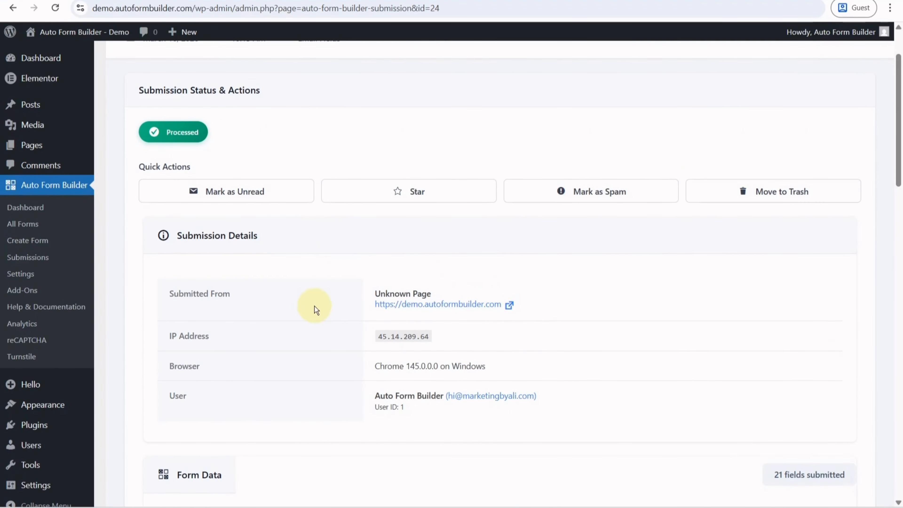
pyautogui.scroll(-6, 308, 335)
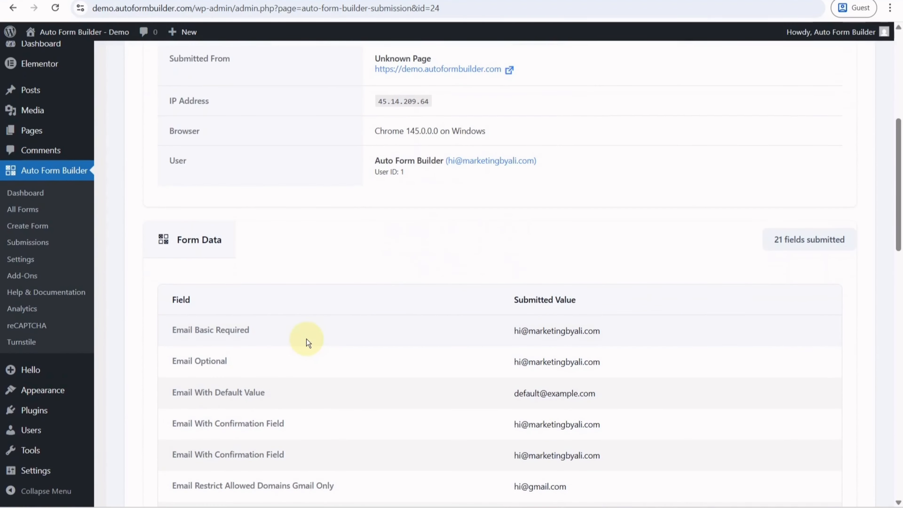
pyautogui.scroll(5, 305, 338)
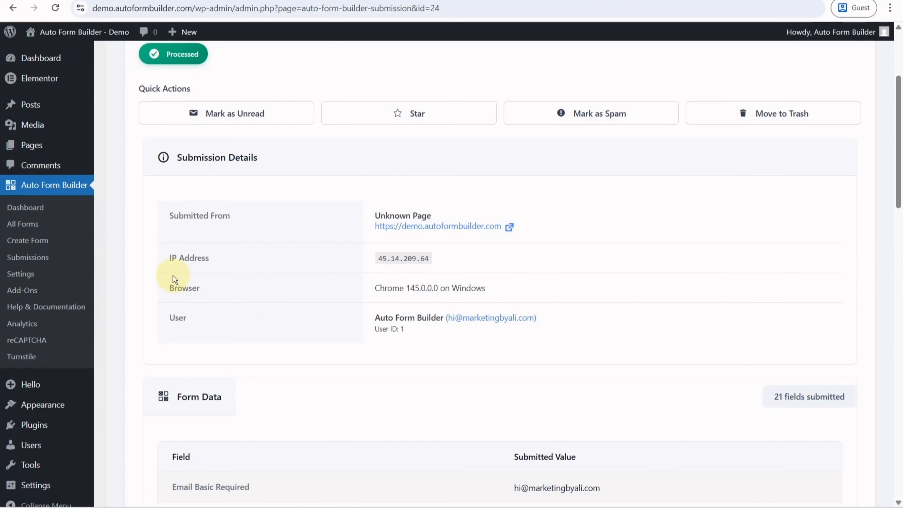
pyautogui.scroll(4, 173, 276)
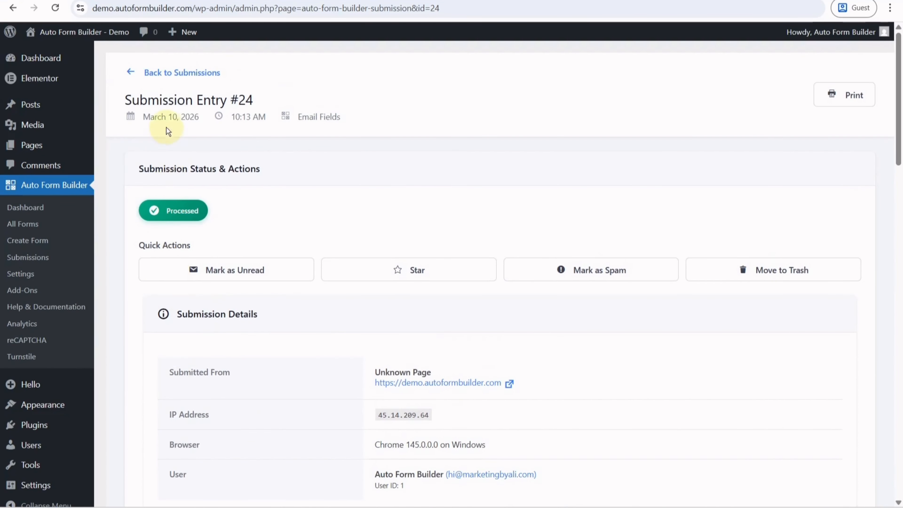
pyautogui.click(160, 73)
# Show Auto Form Builder in the WordPress top bar navigation, save the plugin's general settings, and check the new admin bar menu.
pyautogui.click(21, 273)
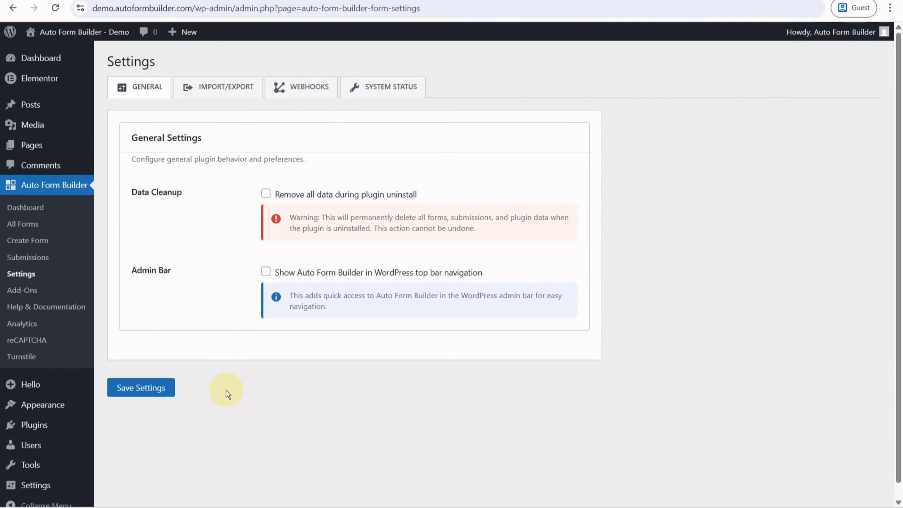
pyautogui.click(266, 272)
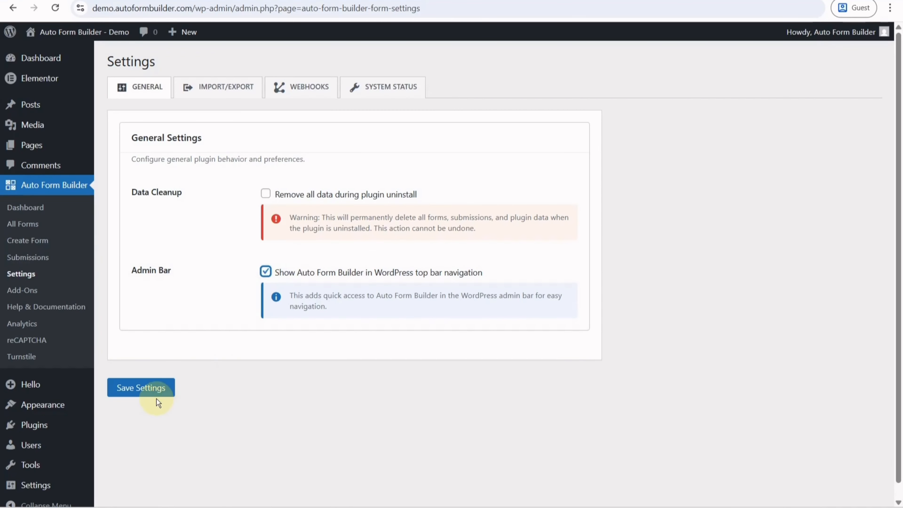
pyautogui.click(153, 392)
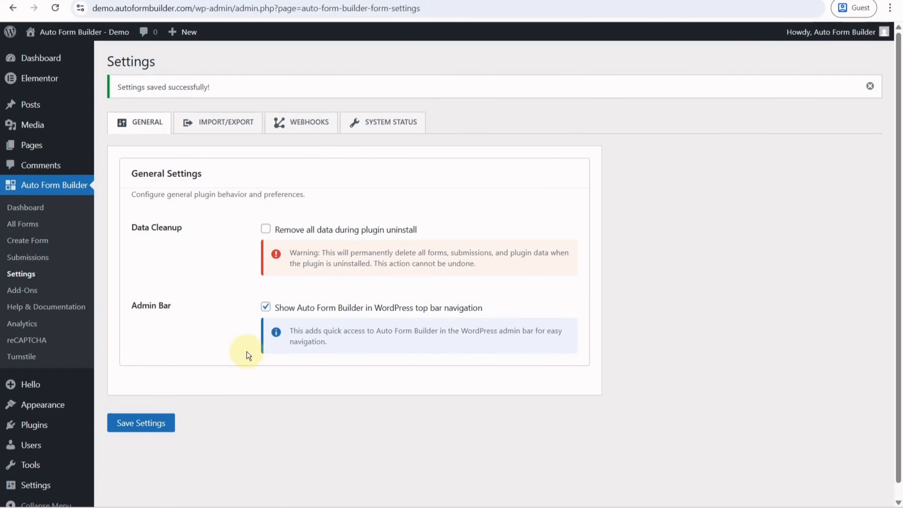
pyautogui.click(58, 274)
pyautogui.moveTo(251, 42)
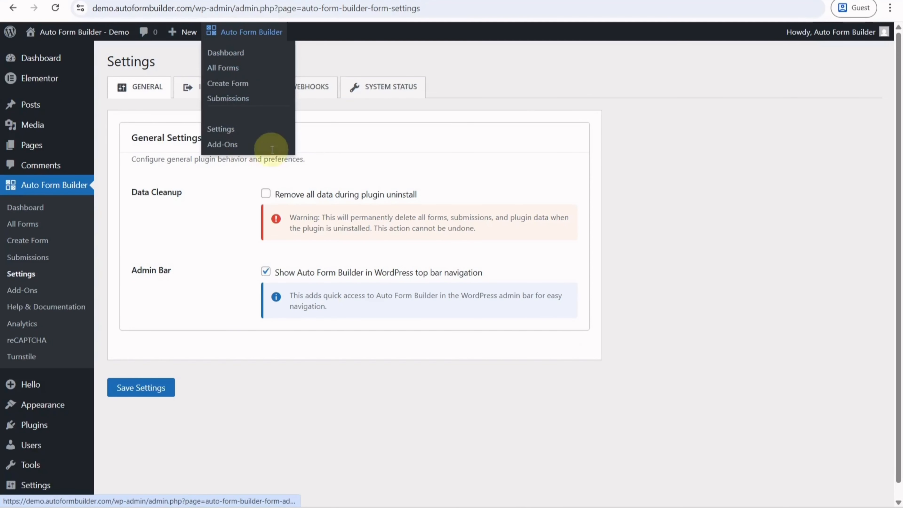
# Examine the plugin's export and import options for forms and entries.
pyautogui.click(200, 95)
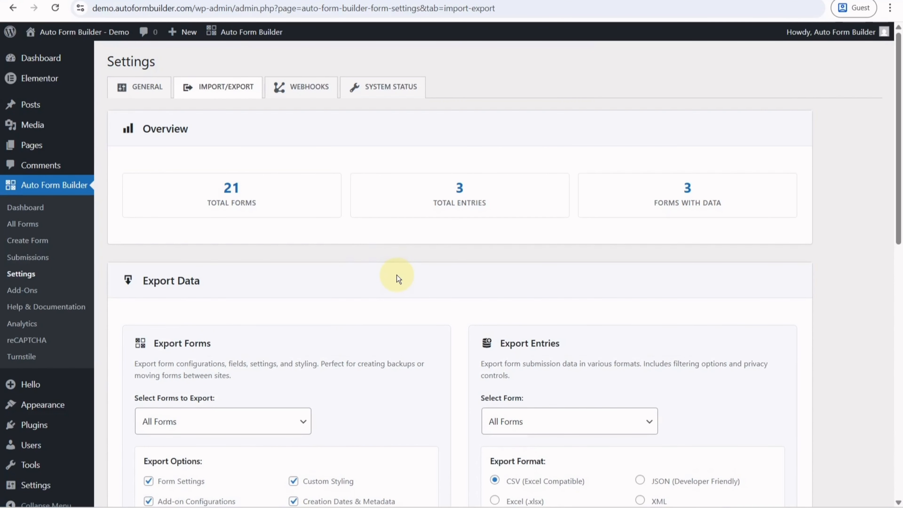
pyautogui.scroll(-2, 397, 274)
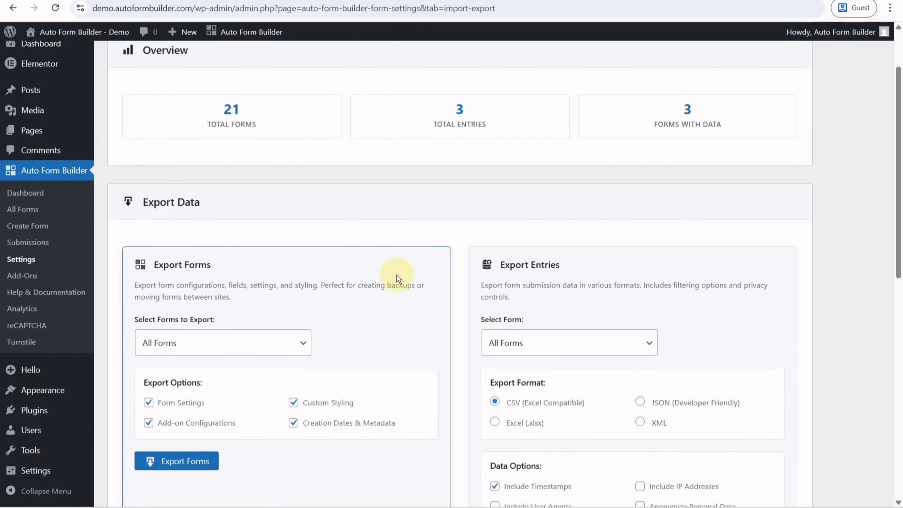
pyautogui.scroll(-2, 397, 275)
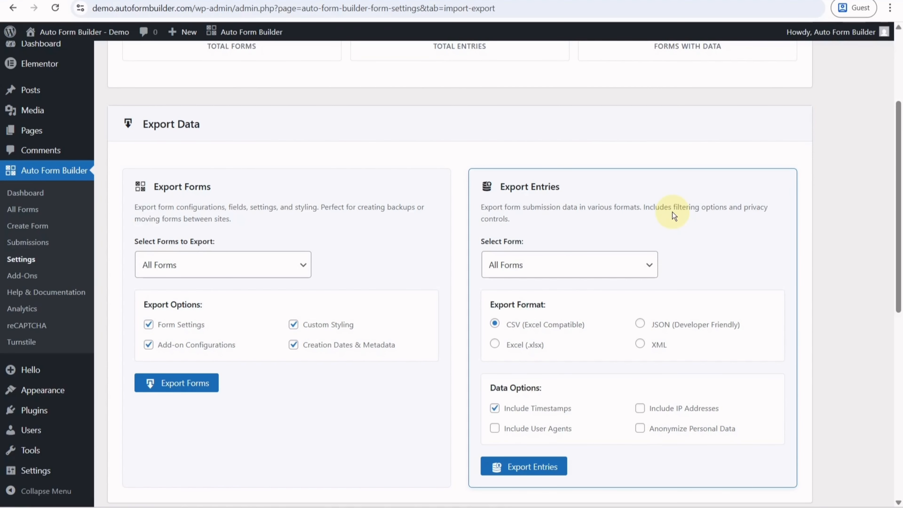
pyautogui.scroll(-4, 672, 212)
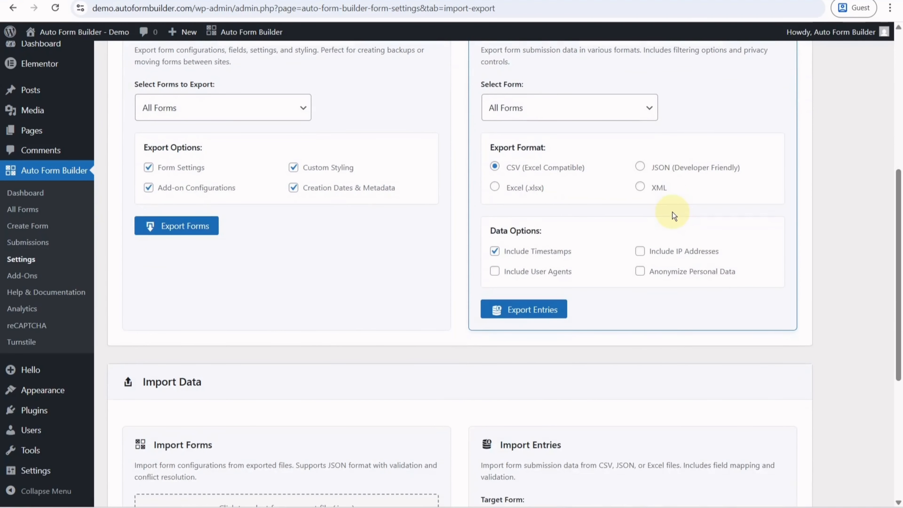
pyautogui.scroll(-4, 672, 211)
pyautogui.scroll(-2, 672, 211)
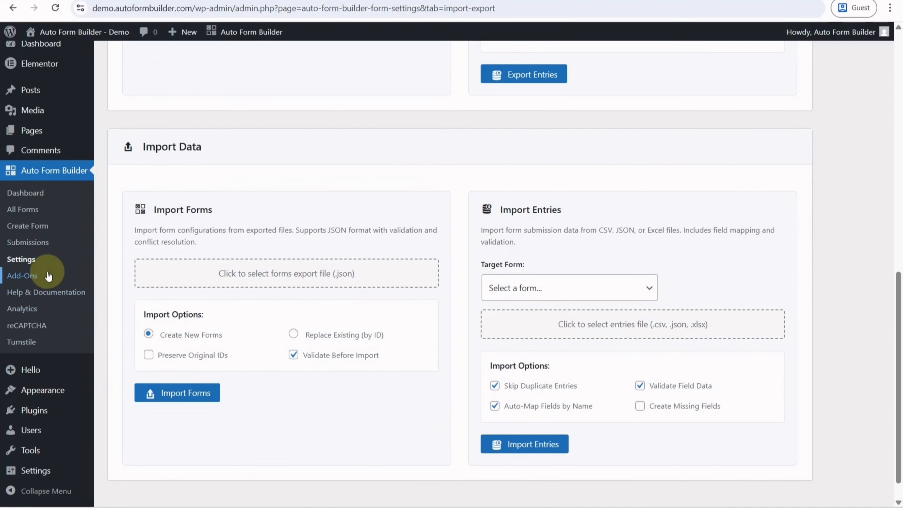
pyautogui.scroll(10, 318, 232)
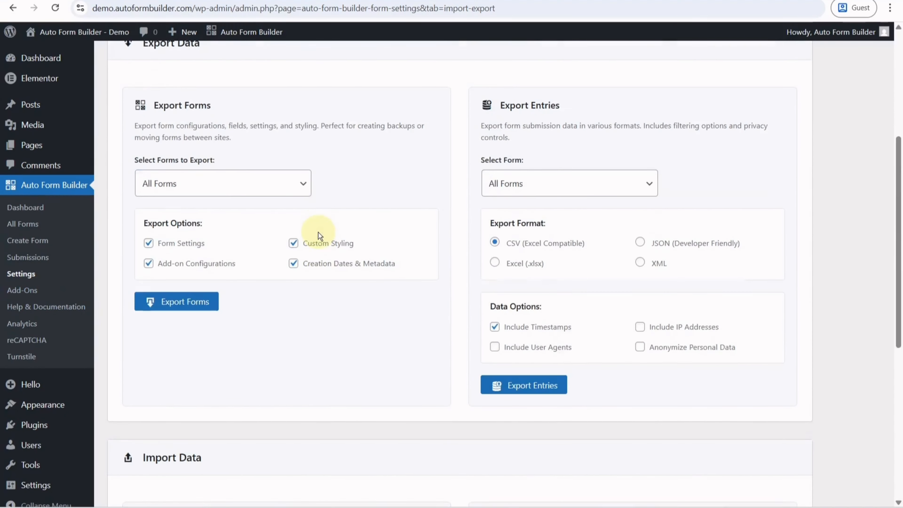
# Examine the outbound webhook settings and the plugin's system status.
pyautogui.click(306, 89)
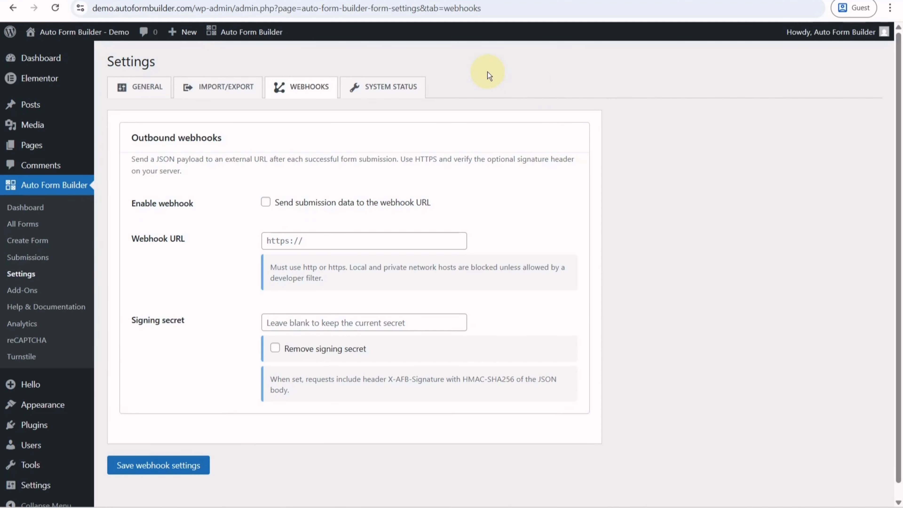
pyautogui.click(402, 100)
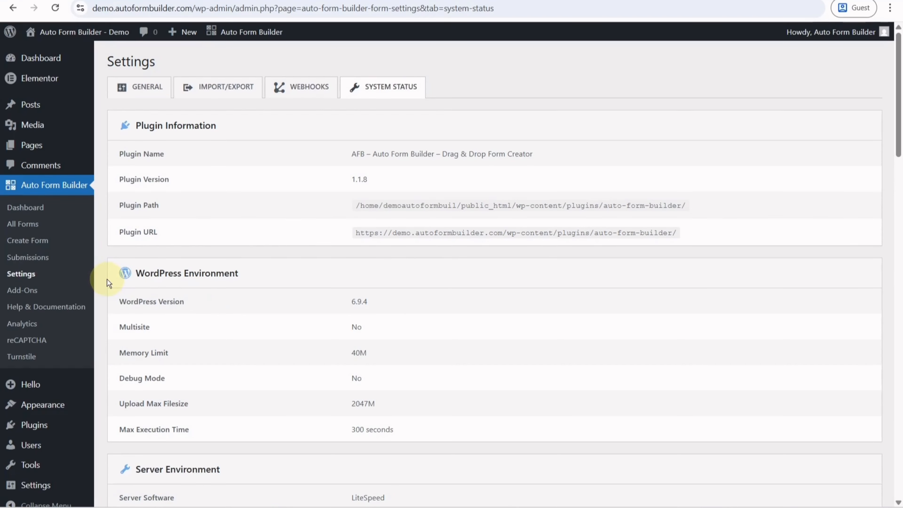
# Deactivate the built-in Form Analytics add-on and activate it again.
pyautogui.click(70, 292)
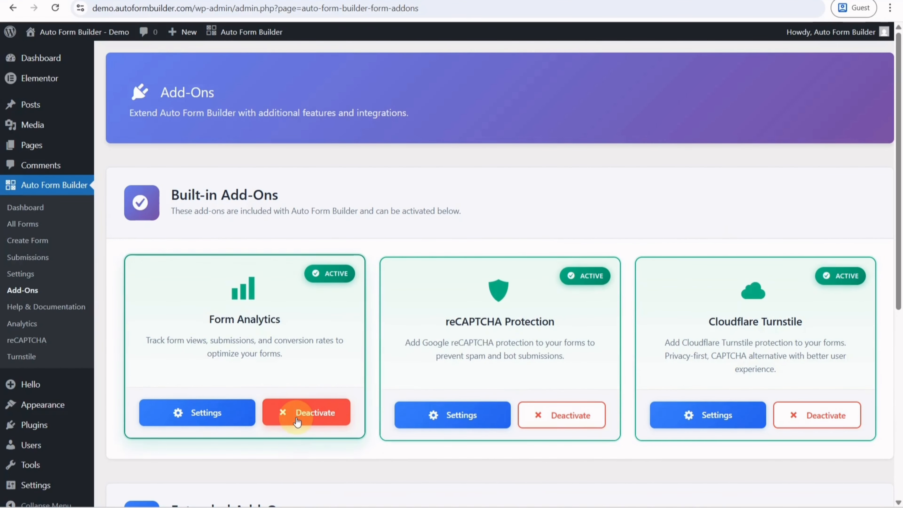
pyautogui.click(297, 425)
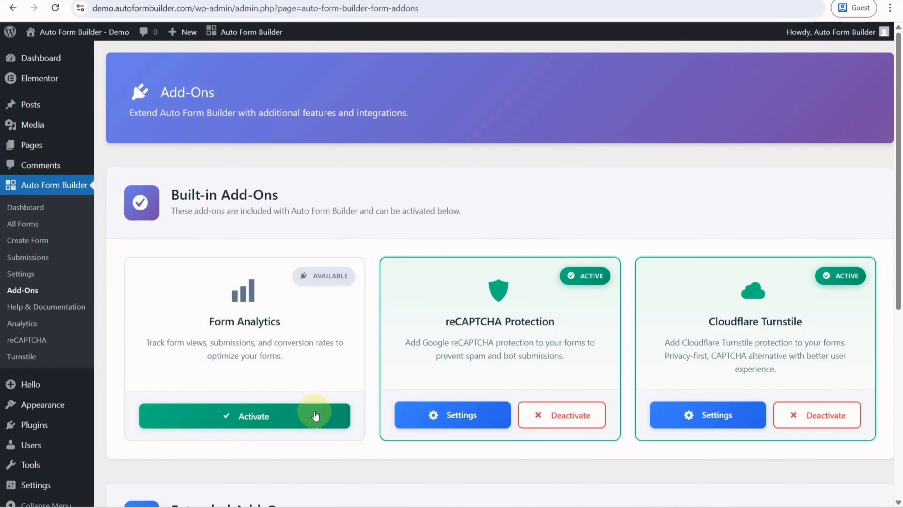
pyautogui.click(309, 421)
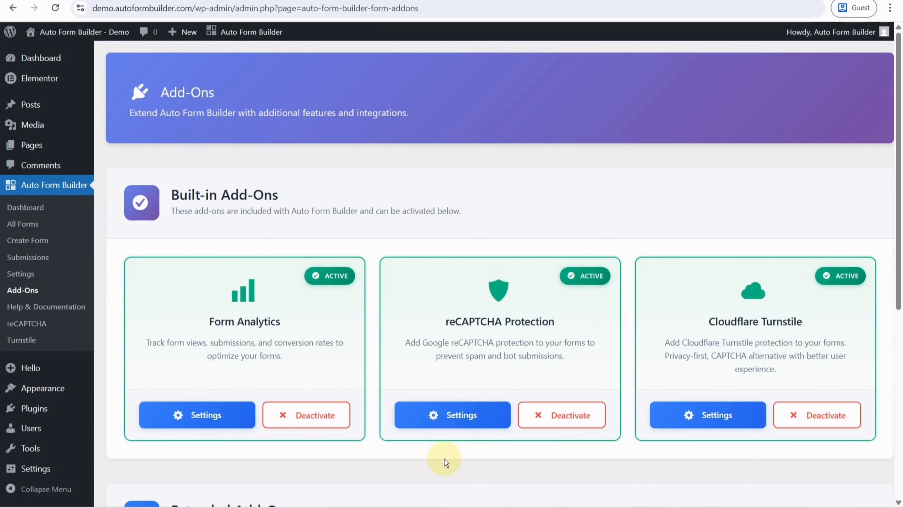
# Examine the built-in add-ons and the extended add-ons offered as separate plugins.
pyautogui.scroll(-2, 445, 463)
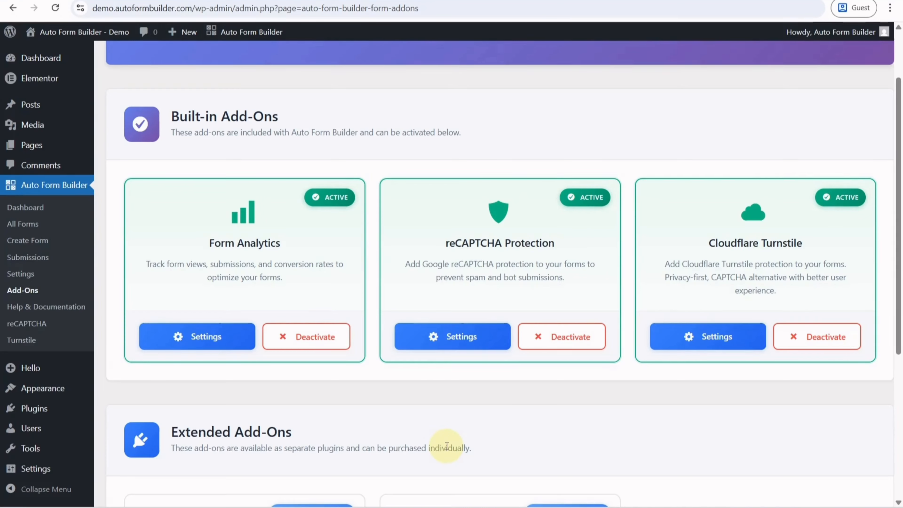
pyautogui.scroll(-1, 447, 446)
pyautogui.scroll(-4, 447, 446)
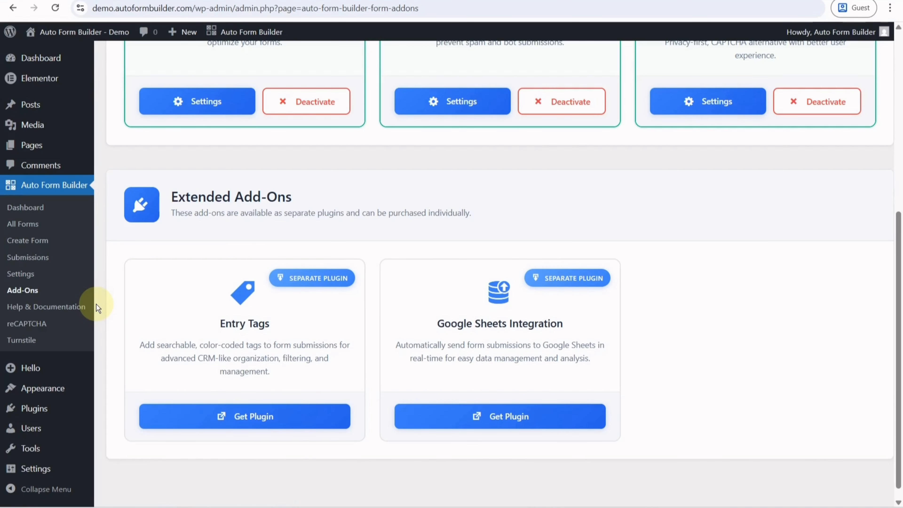
# Open the plugin's help and documentation and examine its feature guides, common issues, resources and support contact.
pyautogui.click(89, 306)
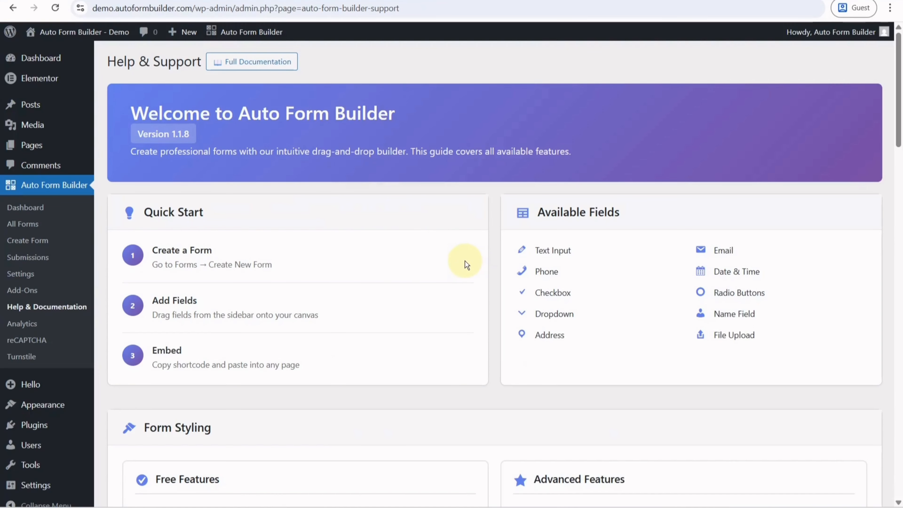
pyautogui.scroll(-5, 363, 299)
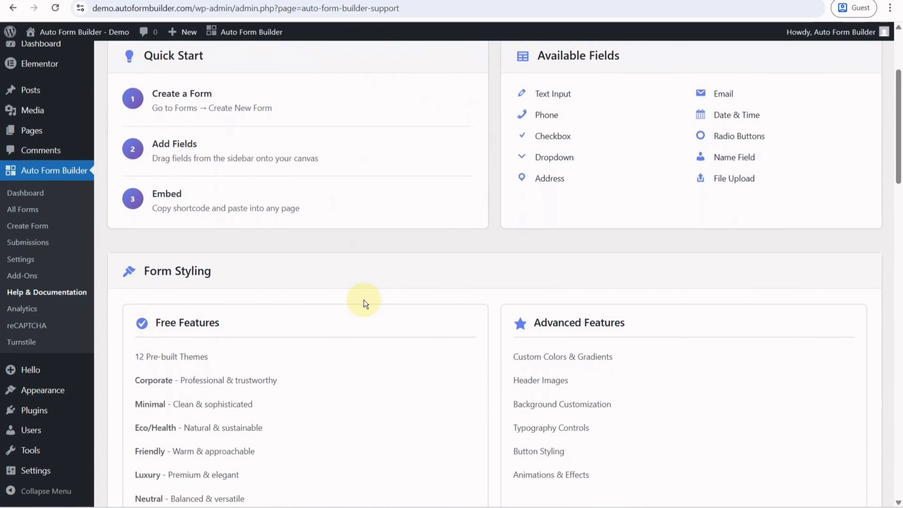
pyautogui.scroll(-15, 364, 299)
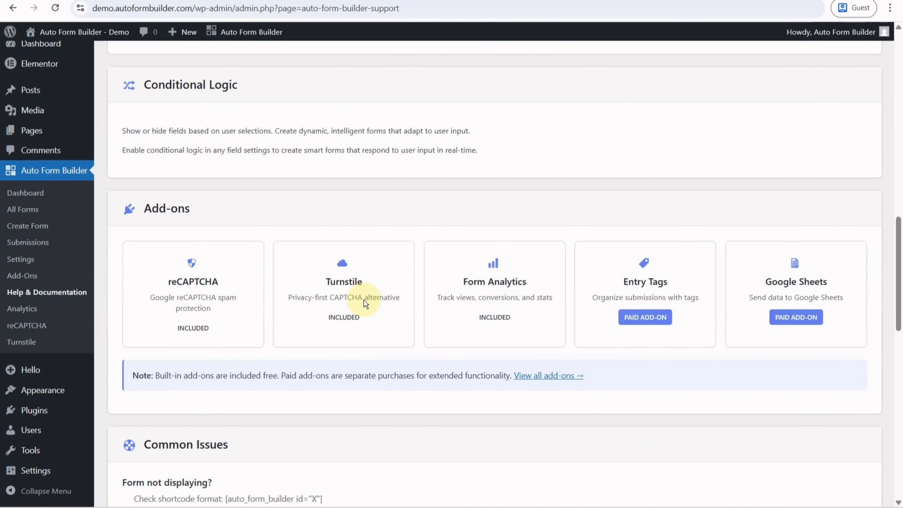
pyautogui.scroll(-15, 363, 300)
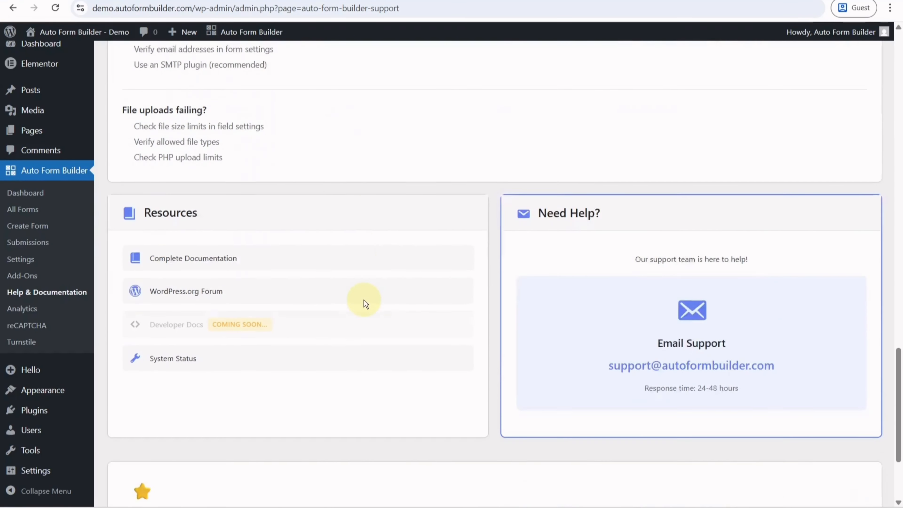
pyautogui.scroll(-2, 364, 300)
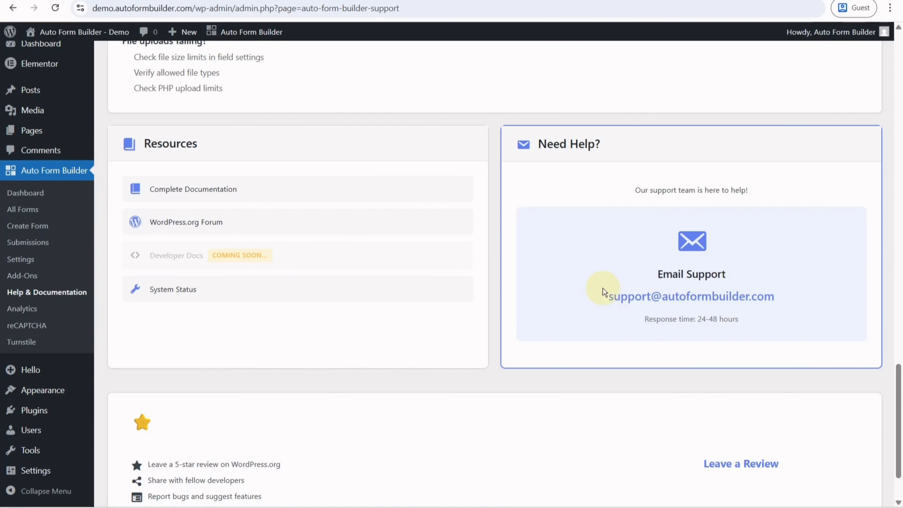
pyautogui.scroll(-2, 591, 379)
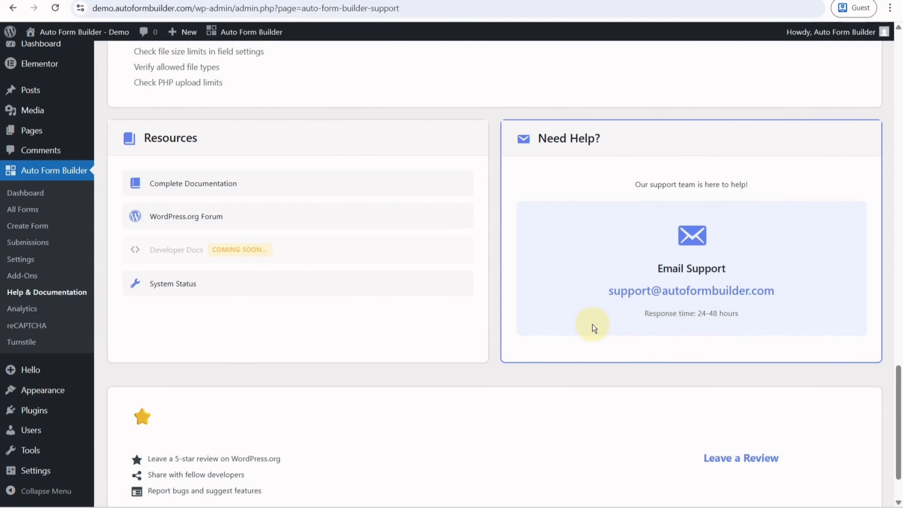
pyautogui.scroll(8, 592, 327)
pyautogui.scroll(20, 592, 330)
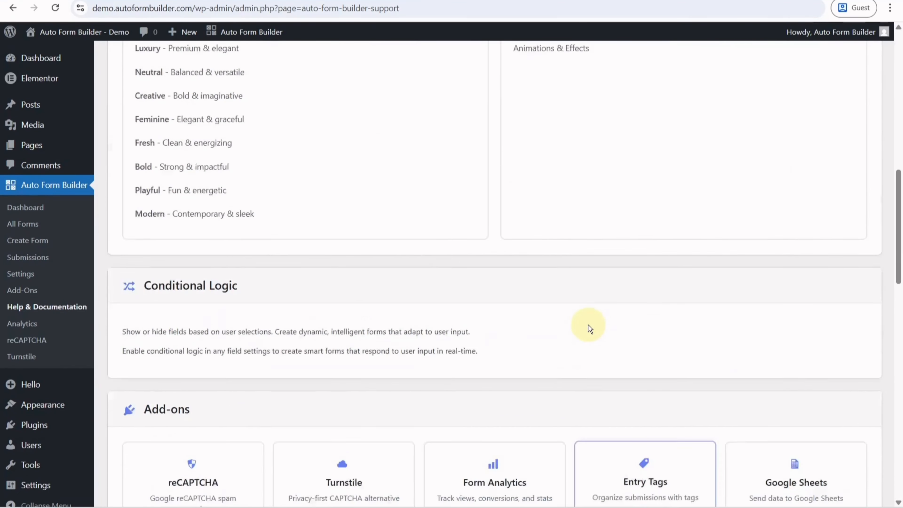
pyautogui.scroll(2, 587, 322)
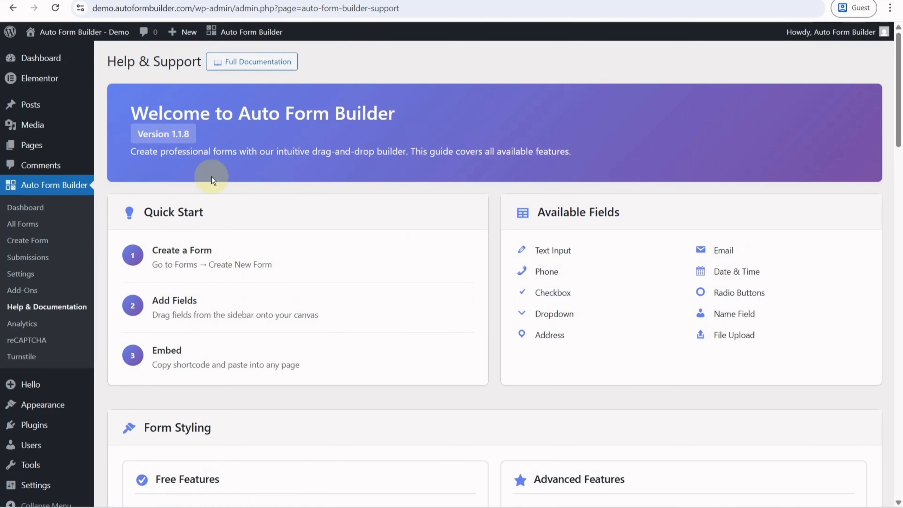
# Open autoformbuilder.com in a new browser tab and dismiss the free premium add-on popup.
pyautogui.click(179, 1)
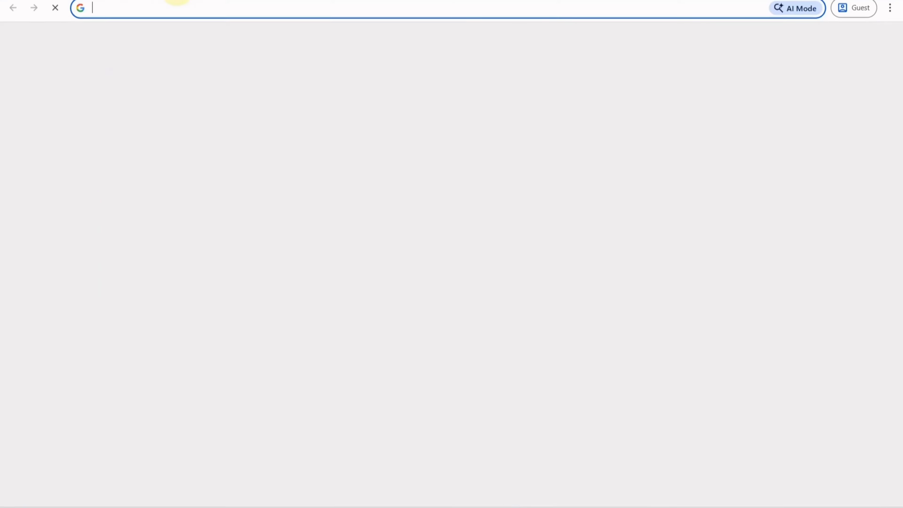
pyautogui.write('auro')
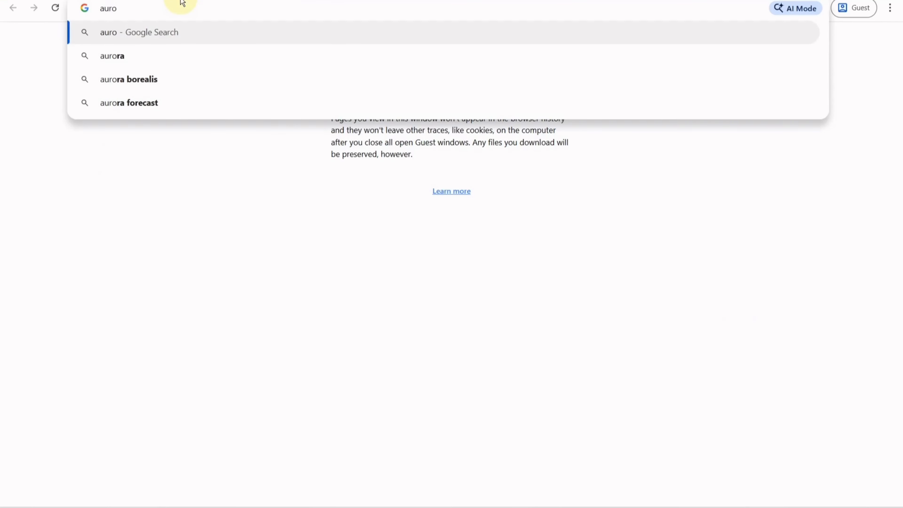
pyautogui.press('BackSpace')
pyautogui.press('BackSpace')
pyautogui.write('toform')
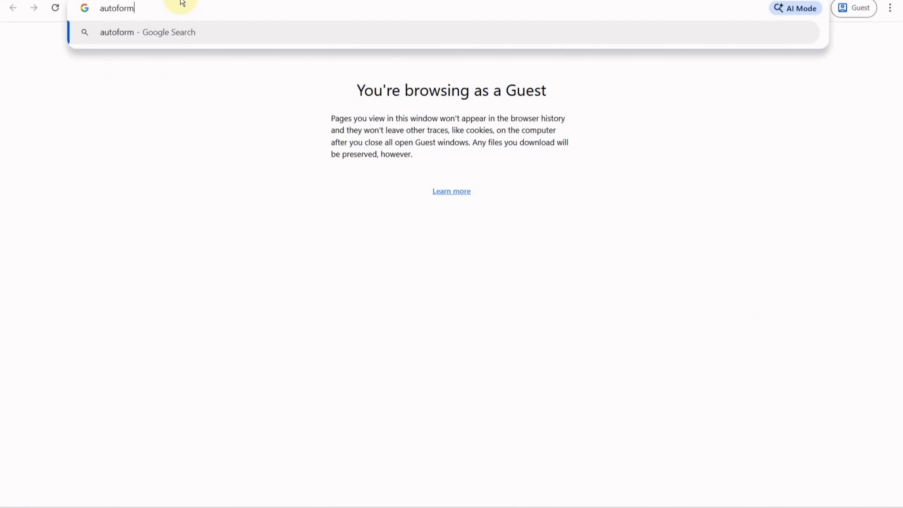
pyautogui.write('builder.com')
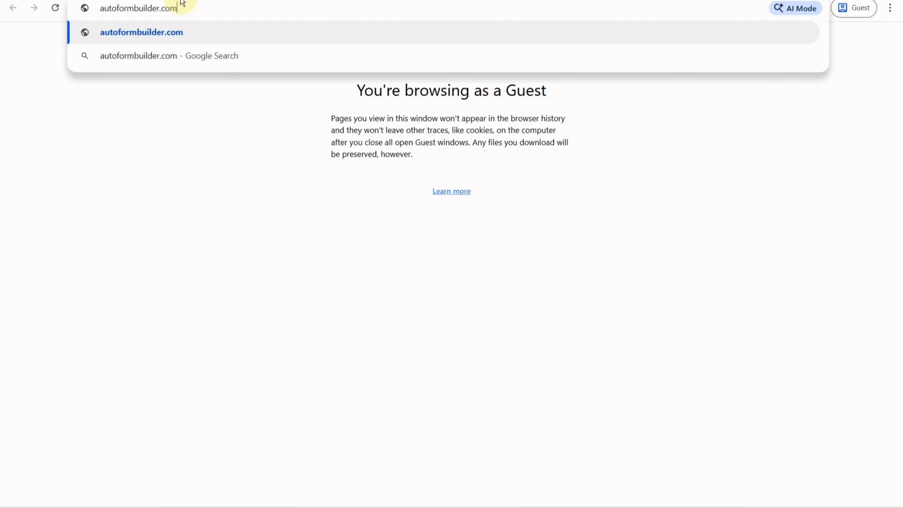
pyautogui.press('Return')
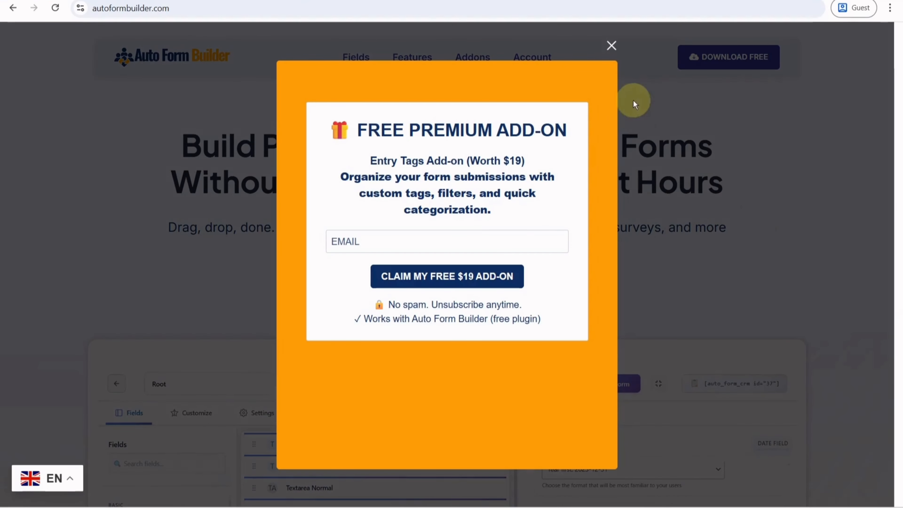
pyautogui.click(611, 47)
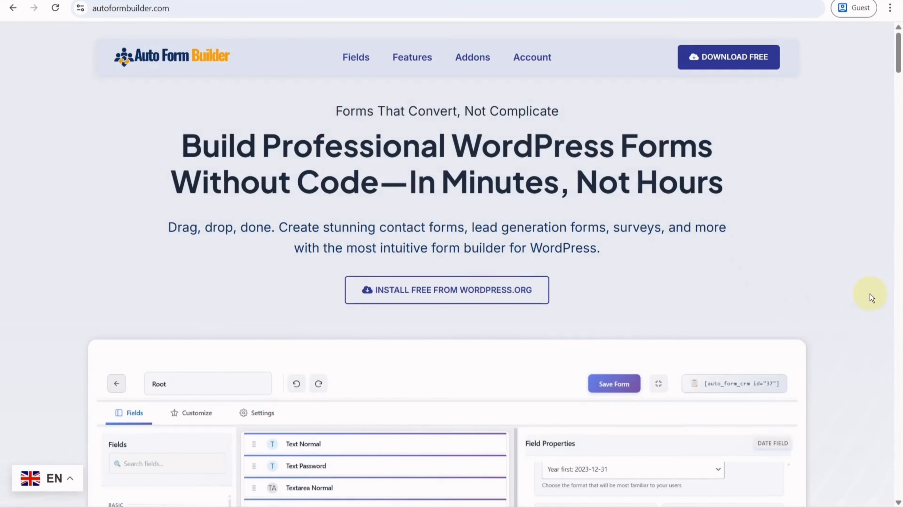
# Open the blog linked in the website's footer and examine its recent articles.
pyautogui.moveTo(900, 67); pyautogui.dragTo(895, 489)
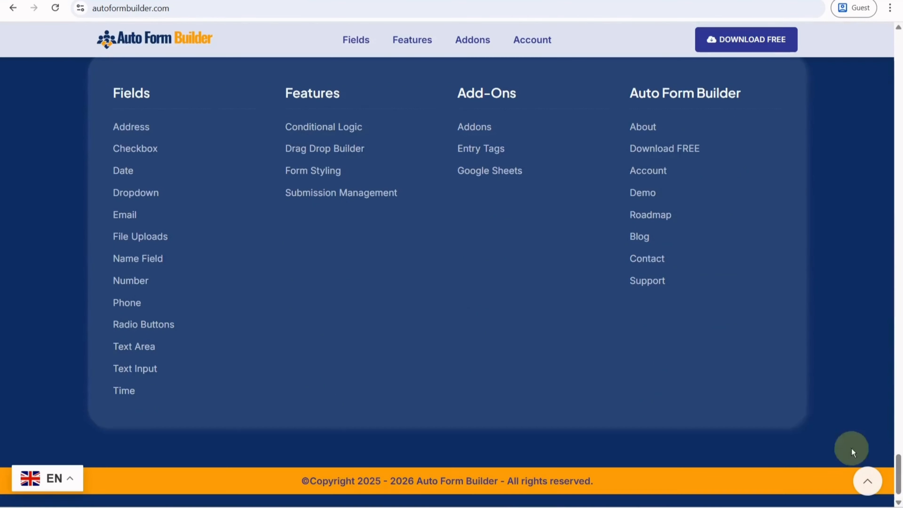
pyautogui.click(647, 237)
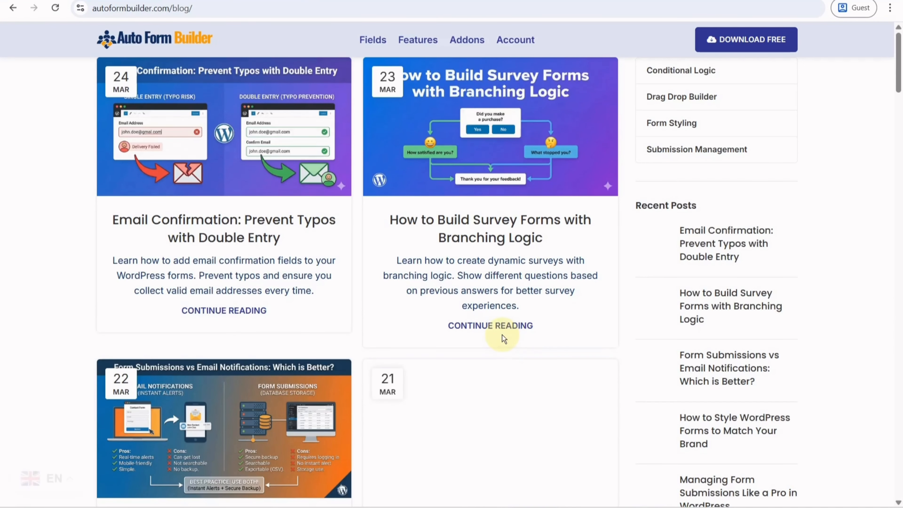
# Return to the website's homepage, open the add-ons page and show the add-on prices in USD.
pyautogui.click(184, 49)
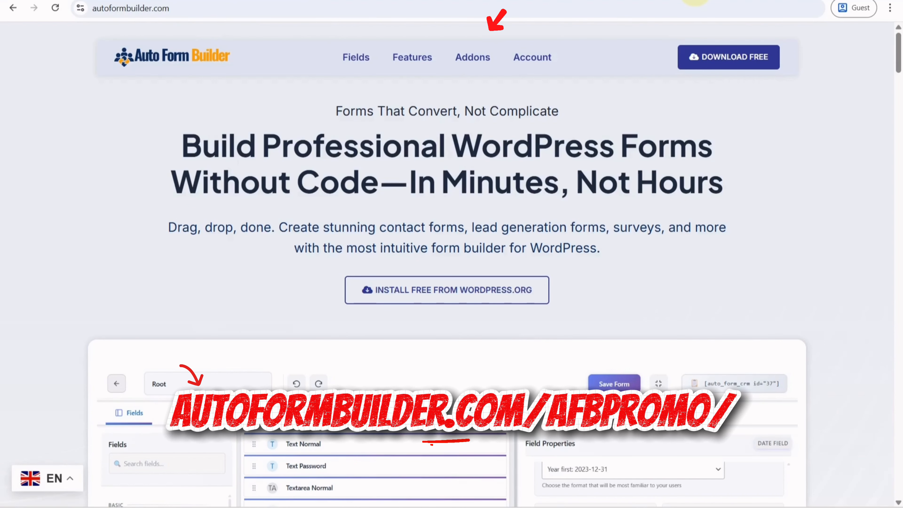
pyautogui.click(473, 57)
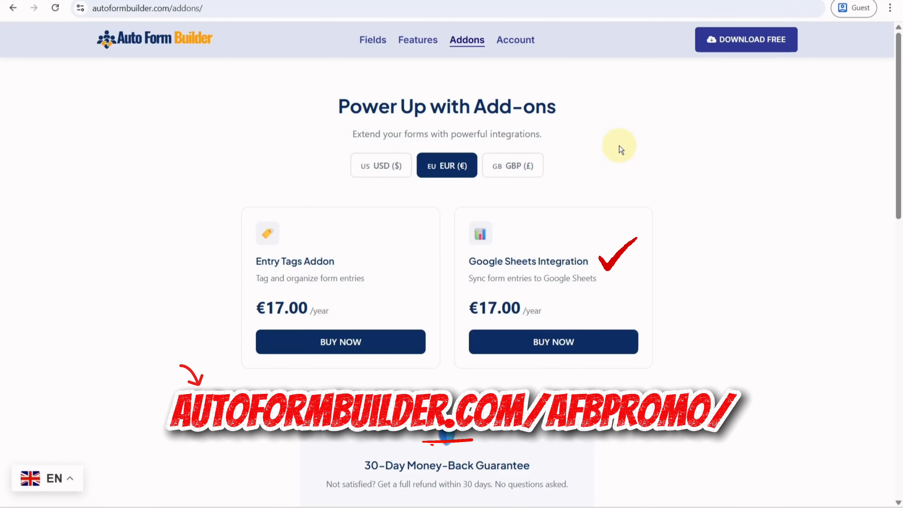
pyautogui.click(395, 169)
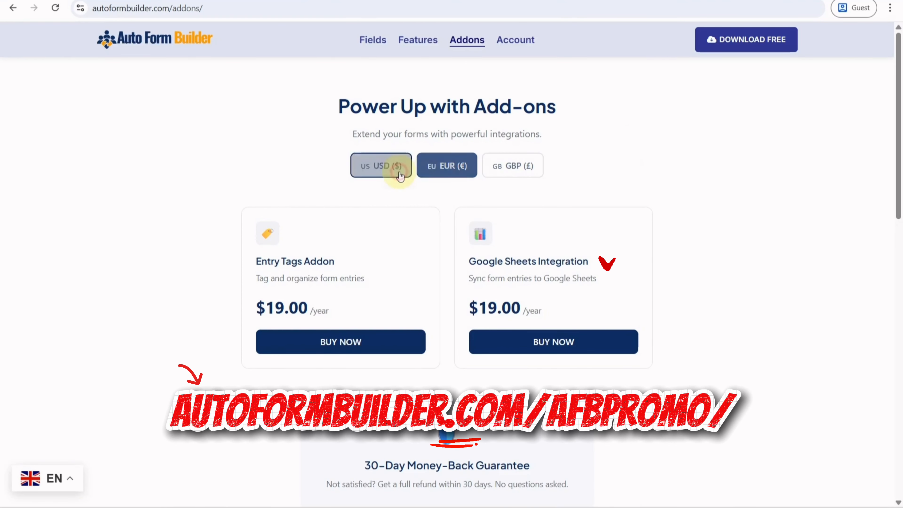